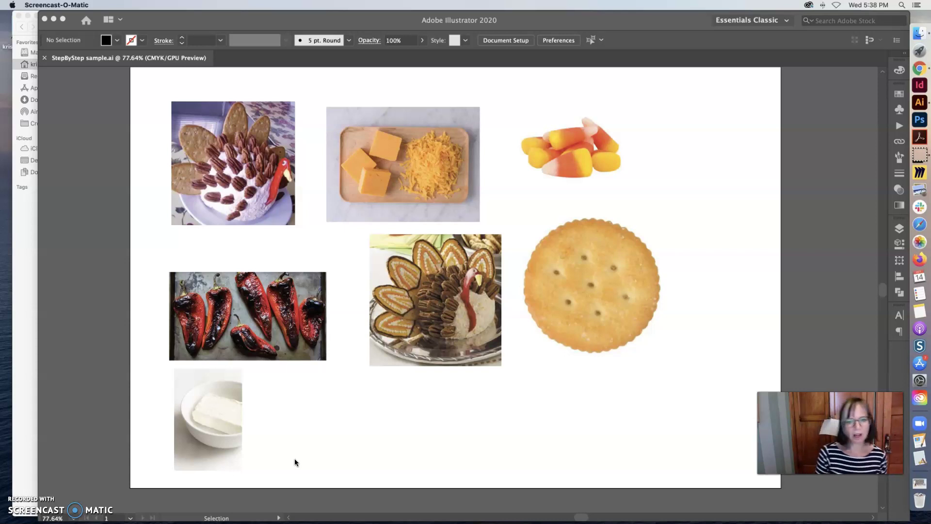
Move the turkey photos to the bottom, and the cheese, cracker, cream cheese, peppers and candy corn above them.
left_click(168, 259)
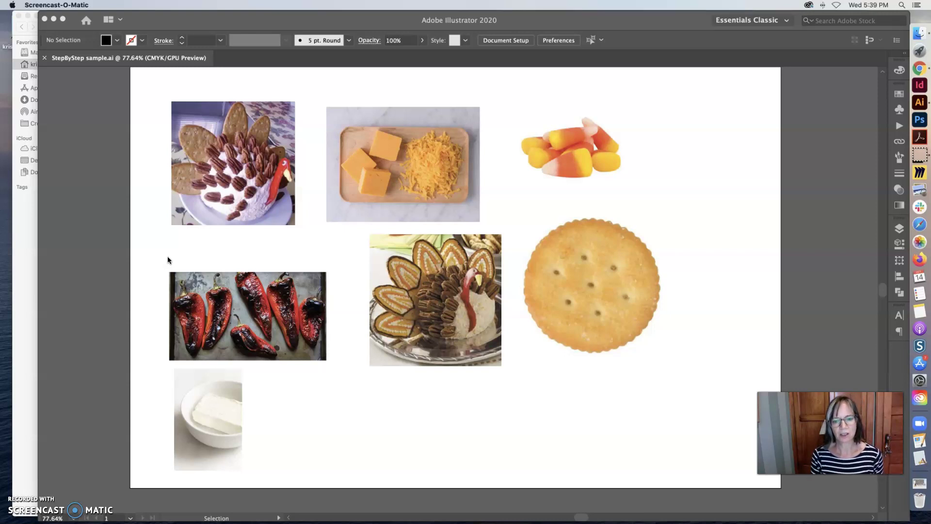
left_click_drag(445, 275, 697, 412)
left_click_drag(249, 166, 487, 415)
left_click_drag(443, 159, 305, 161)
left_click_drag(582, 277, 400, 148)
left_click_drag(221, 441, 536, 219)
left_click_drag(249, 329, 269, 281)
left_click_drag(584, 150, 710, 144)
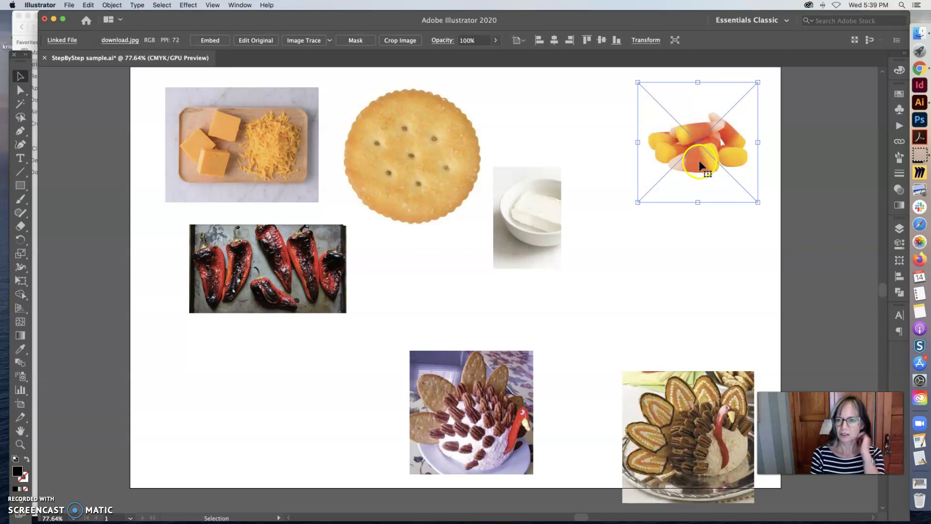
Start placing the pretzel image with File > Place, then cancel without placing it.
left_click(69, 4)
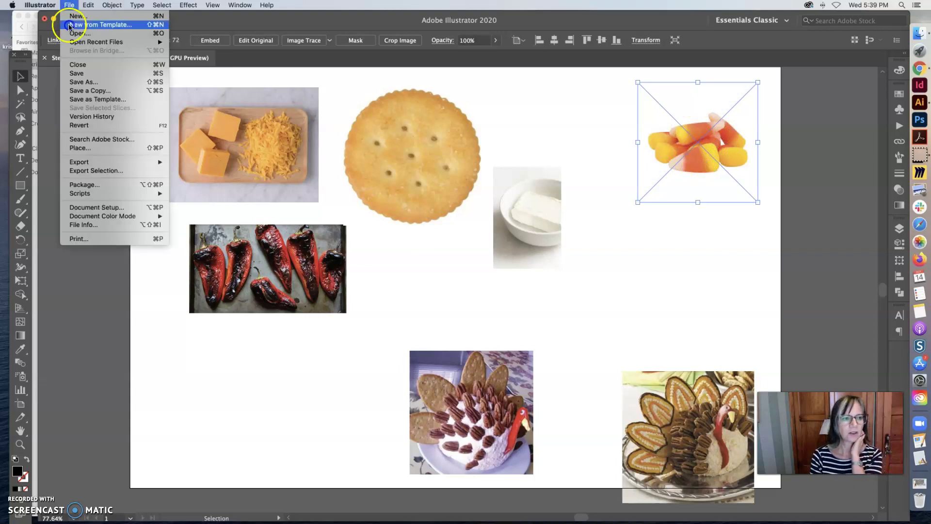
left_click(83, 154)
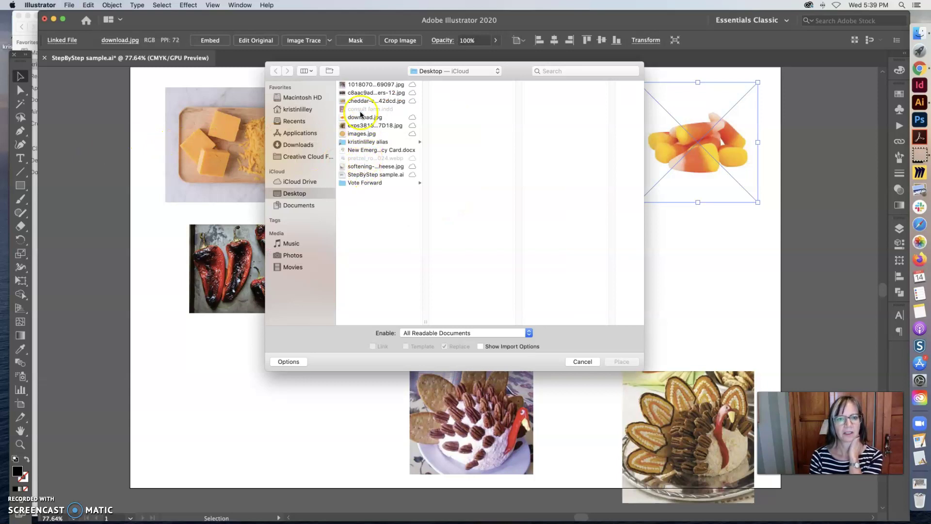
left_click(367, 159)
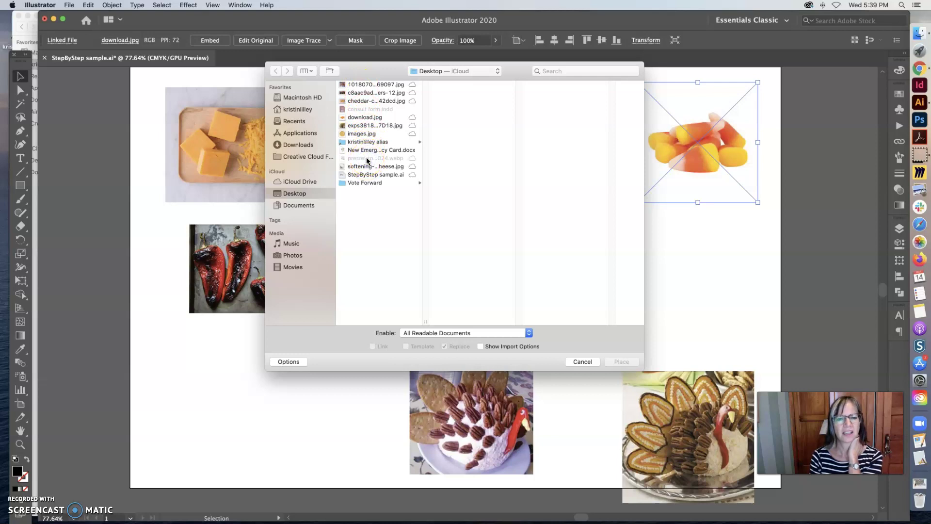
left_click(584, 362)
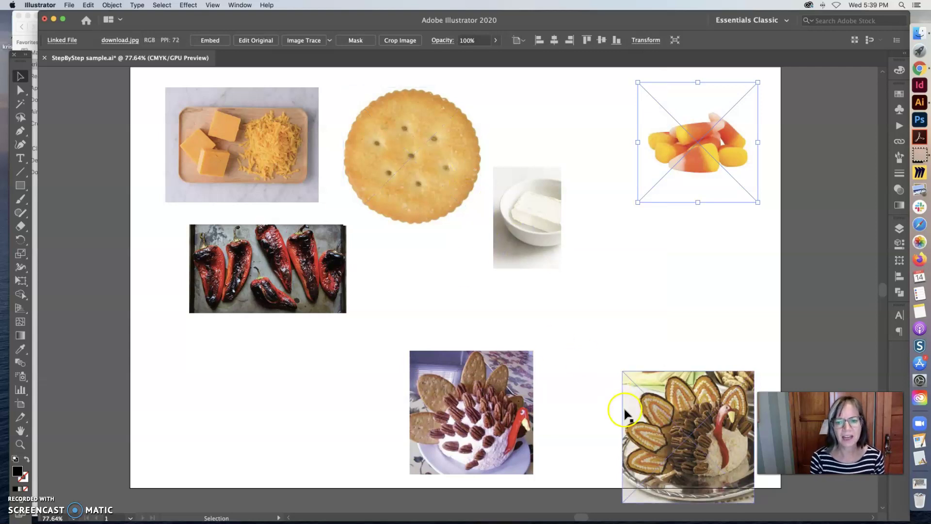
Shift the bottom-right turkey photo up-left, zoom in on the cracker and lock it.
left_click_drag(662, 420, 626, 350)
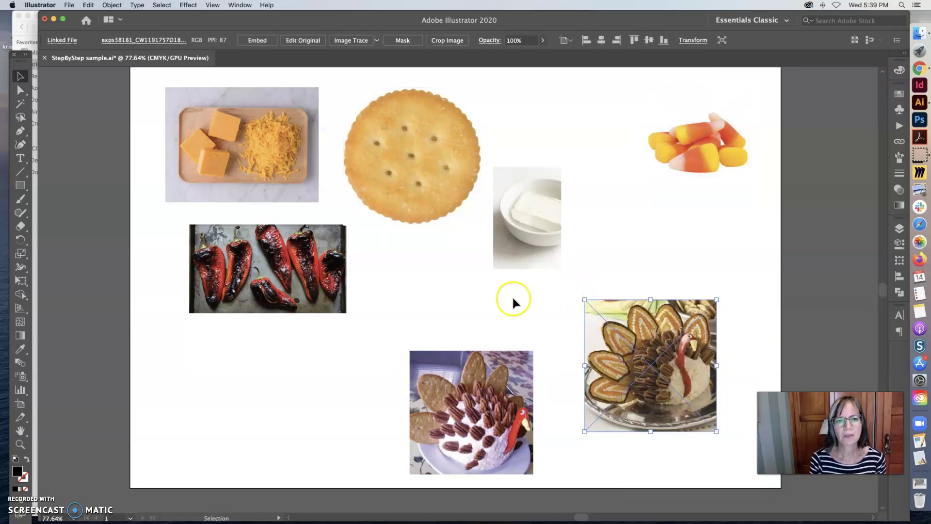
left_click(427, 149, "super")
key("super+space")
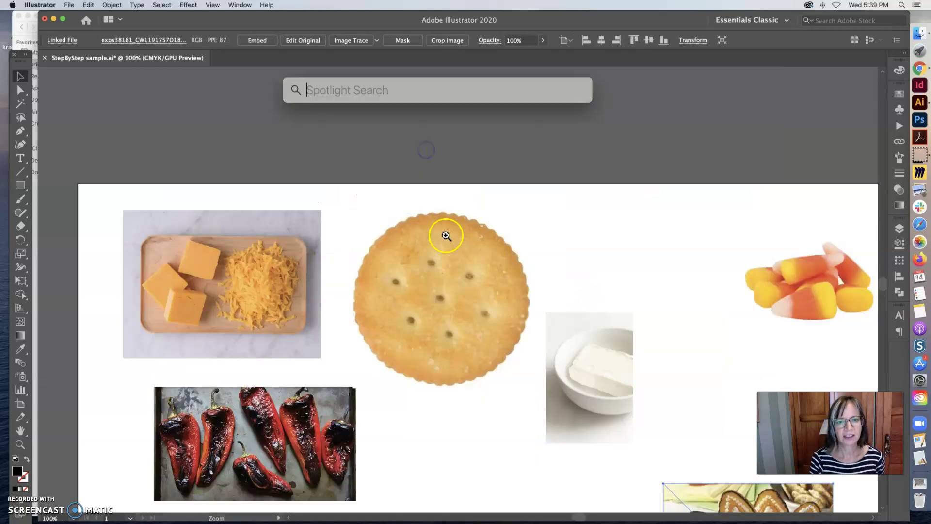
left_click(447, 246, "super")
left_click(457, 273)
left_click(458, 273)
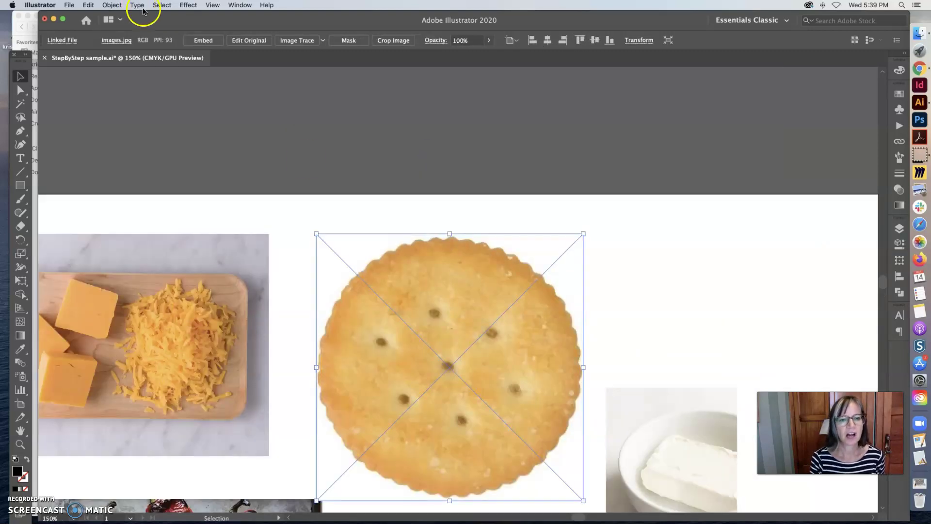
scroll(486, 168, "down", 1)
scroll(485, 169, "down", 3)
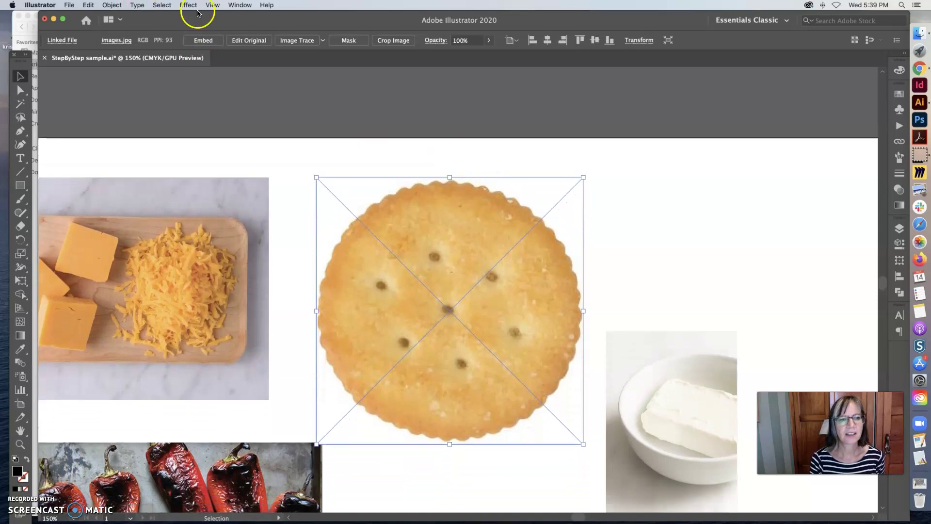
left_click(112, 5)
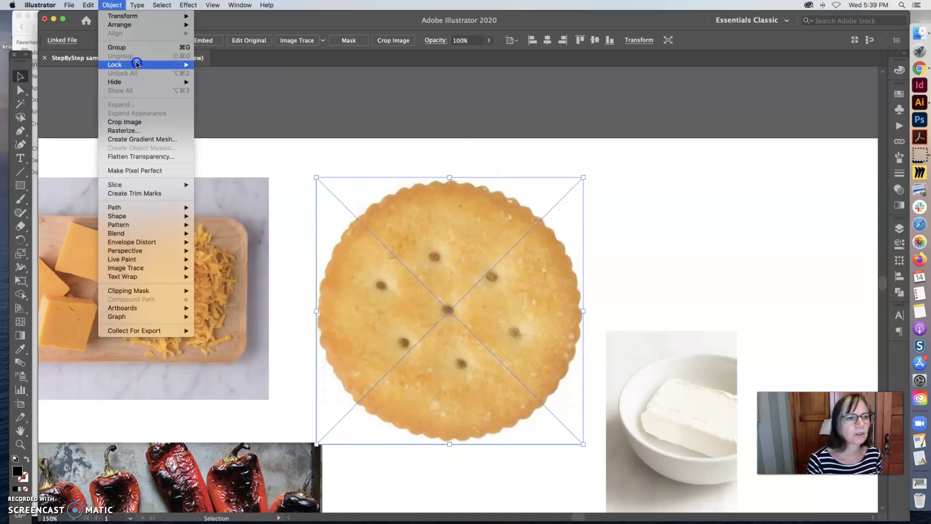
mouse_move(137, 65)
left_click(212, 65)
Trace the cracker's scalloped top edge with the Pen tool and zoom in on the path.
left_click(22, 133)
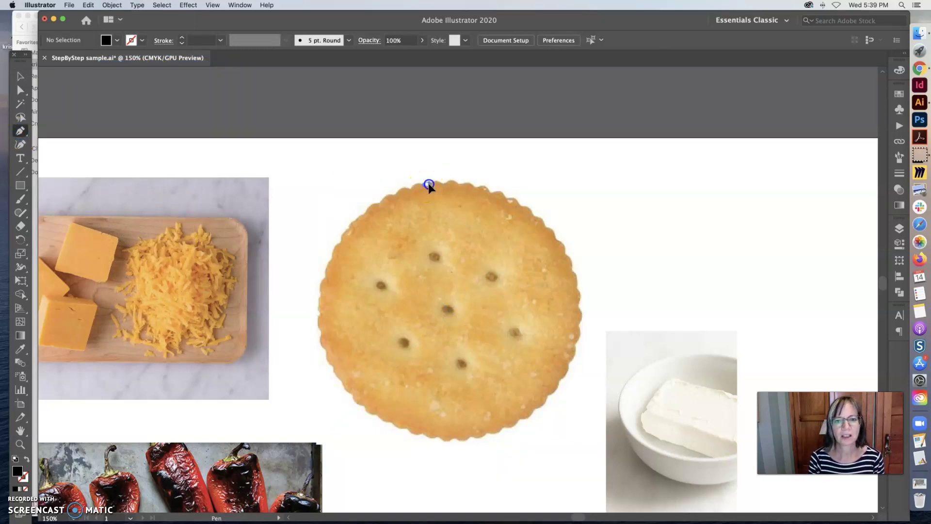
left_click_drag(430, 184, 562, 240)
left_click(554, 237)
key("Escape")
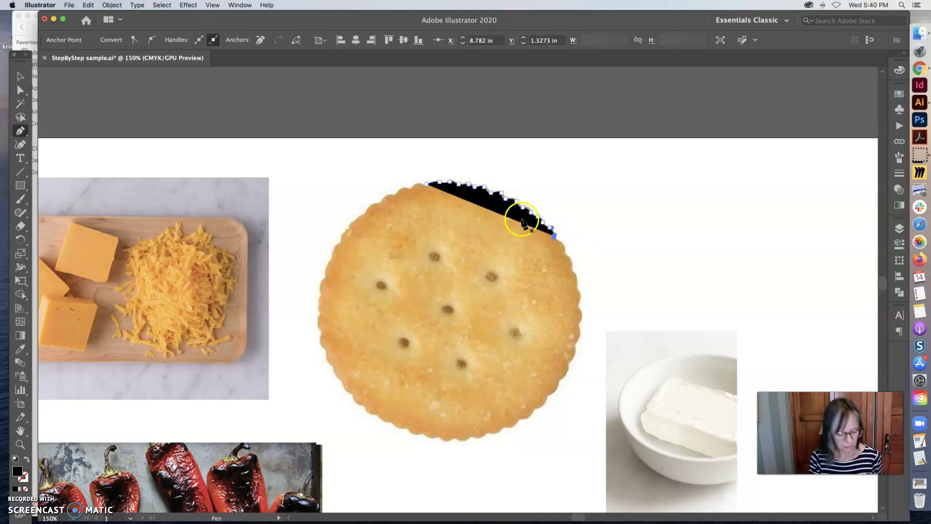
key("super+space")
left_click(517, 218, "super")
left_click(401, 346, "super")
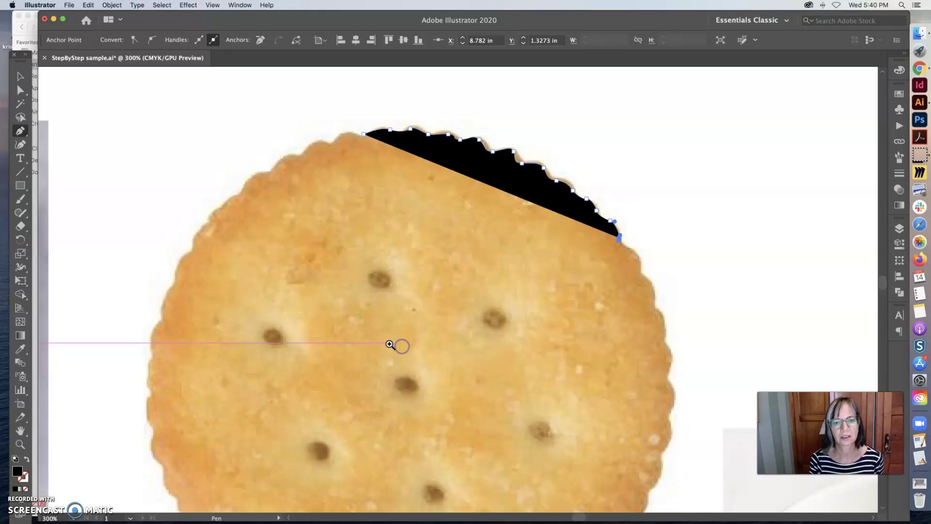
left_click(19, 90)
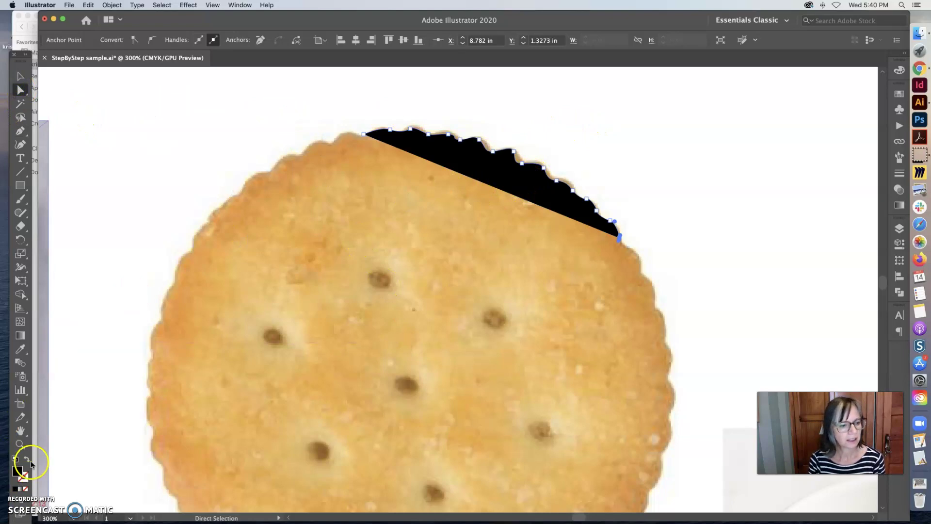
Swap the traced path to a black stroke and drag its anchors onto the cracker's scallops.
left_click(28, 460)
left_click_drag(522, 163, 523, 166)
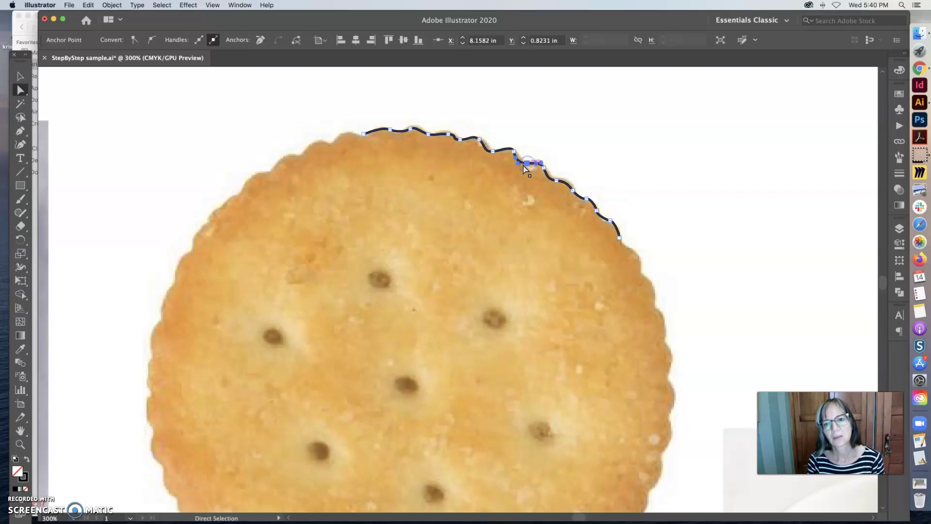
left_click(587, 198)
left_click_drag(587, 199, 620, 223)
left_click(611, 220)
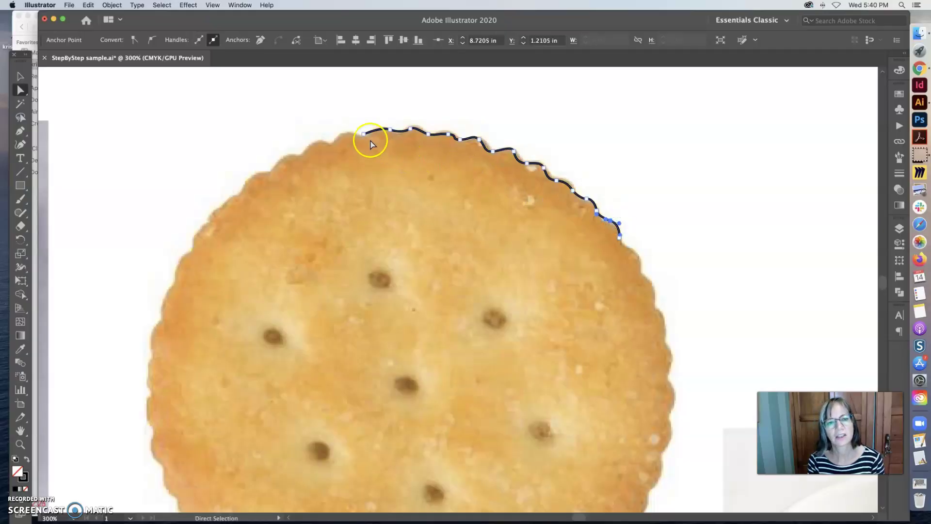
left_click_drag(365, 135, 445, 130)
left_click(21, 77)
Copy and paste the crust path, rotate the copy upright, and move it to the right edge.
left_click(412, 127)
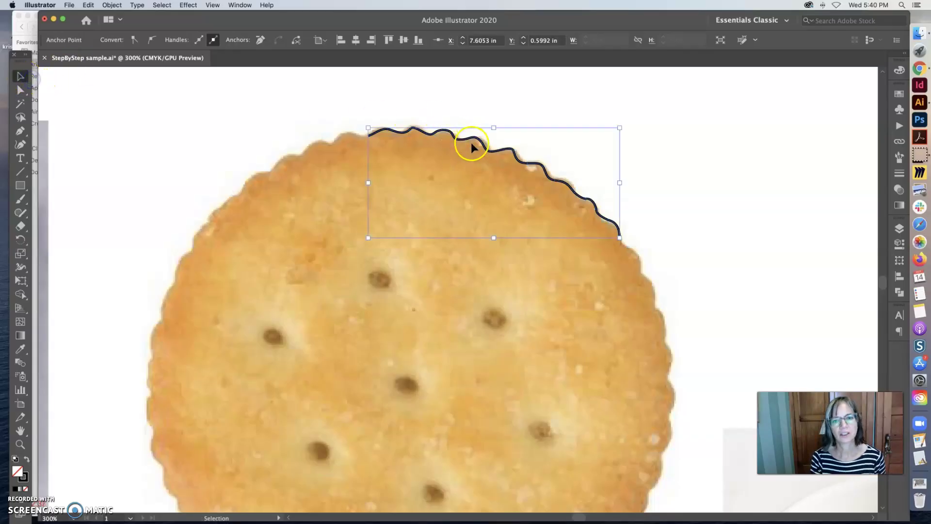
key("super+c")
key("super+v")
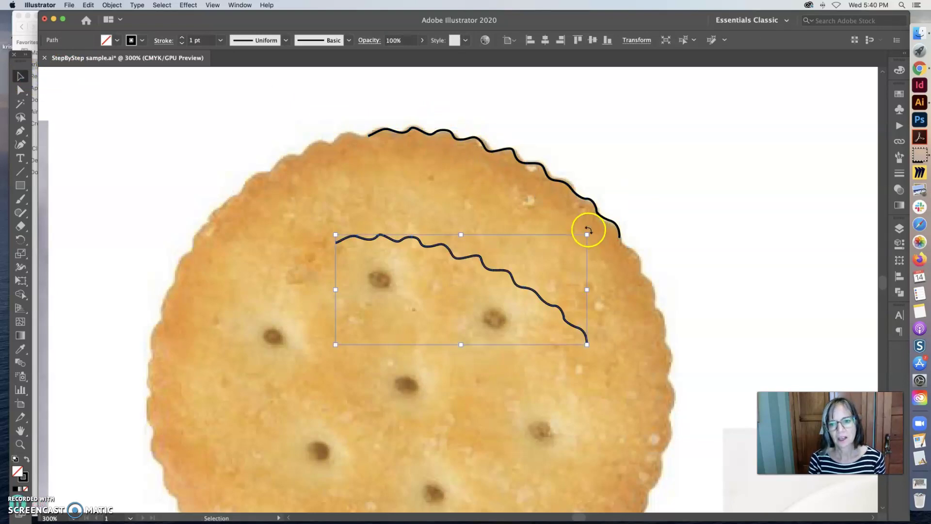
mouse_move(589, 230)
left_mouse_down()
mouse_move(604, 308)
mouse_move(593, 368)
left_mouse_up()
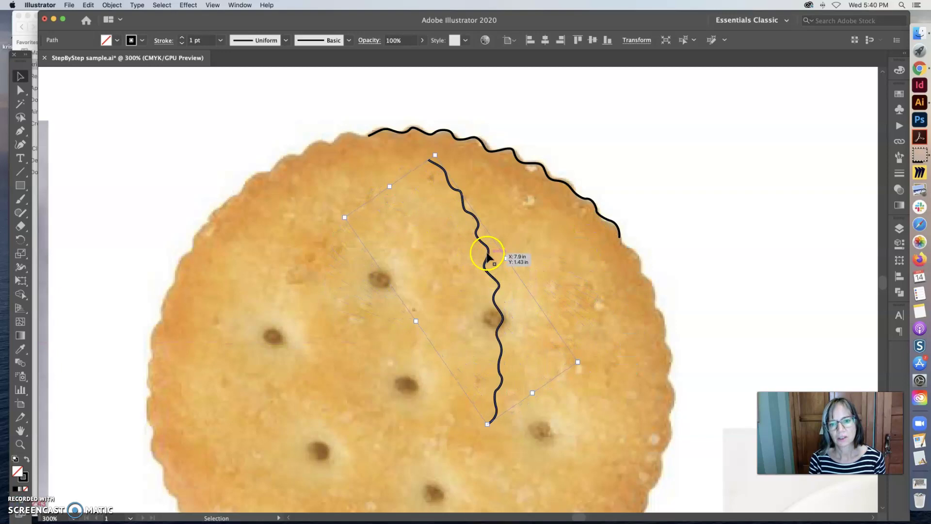
mouse_move(488, 257)
left_mouse_down()
mouse_move(660, 334)
mouse_move(686, 329)
left_mouse_up()
Fine-tune the copy's rotation and position along the cracker's right edge, then deselect.
scroll(699, 328, "down", 1)
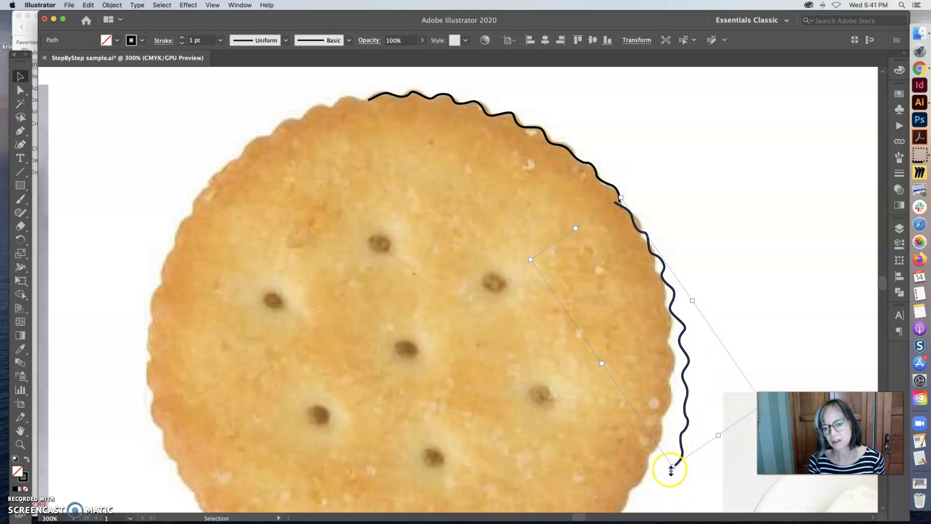
left_click_drag(677, 468, 666, 470)
left_click_drag(675, 318, 670, 322)
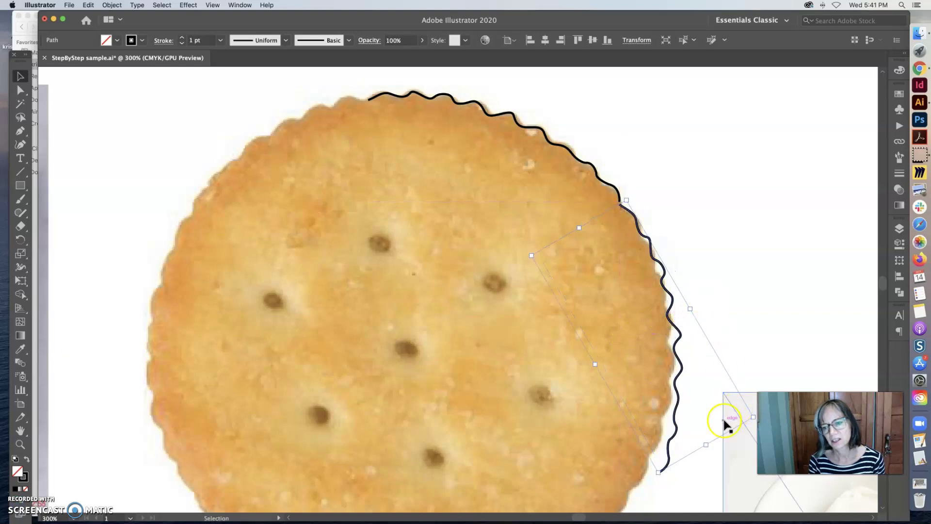
left_click_drag(656, 476, 650, 479)
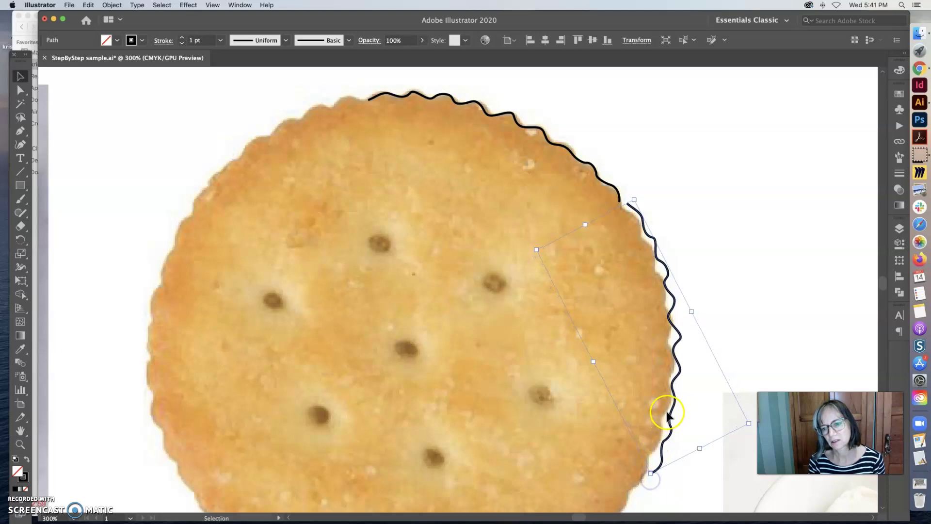
left_click_drag(671, 411, 671, 415)
left_click(680, 315)
left_click(653, 196)
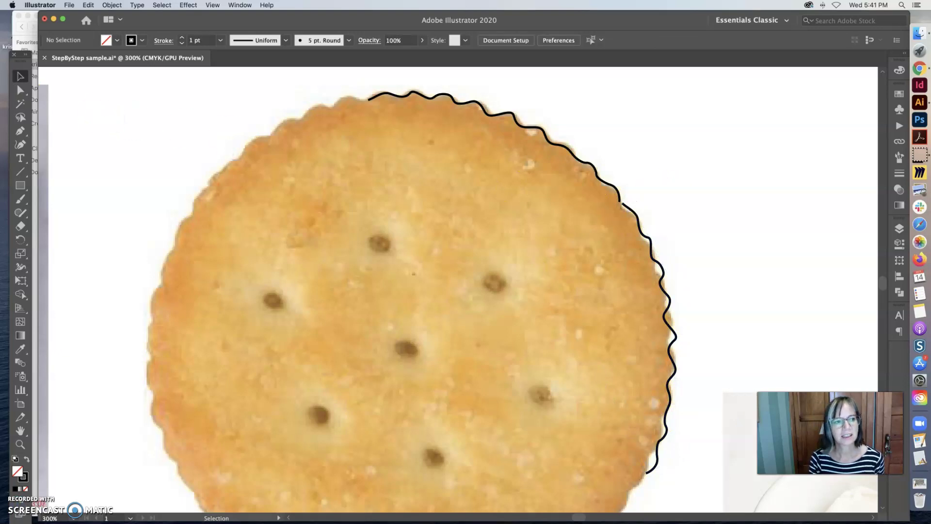
Zoom in on the gap and select the crust lines' endpoints with Direct Selection.
left_click(20, 89)
left_click(623, 203)
left_click(624, 204)
key("super+equal")
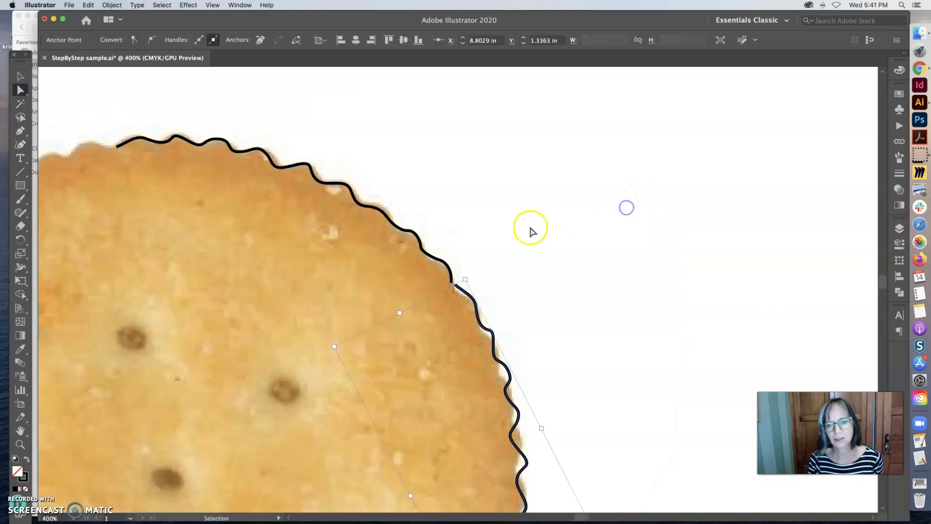
left_click(452, 278)
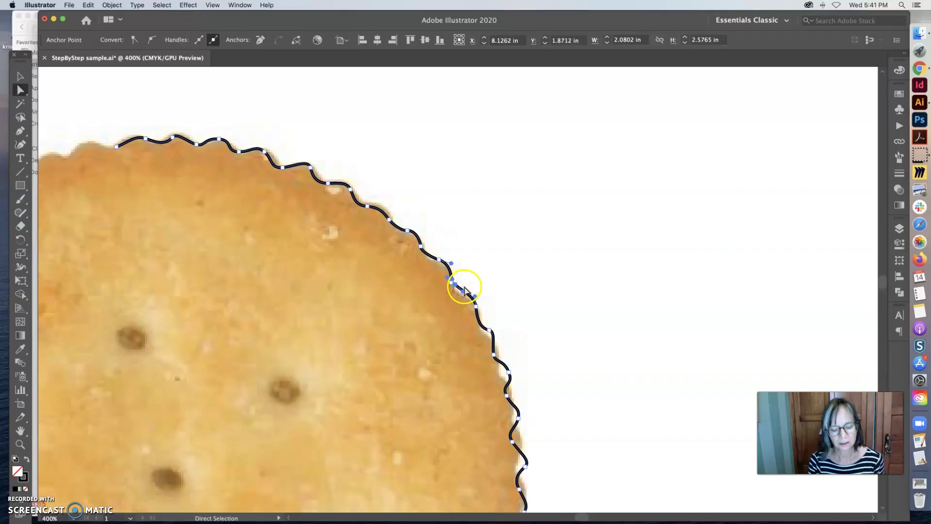
key("super+space")
left_click(464, 287, "super")
left_click(455, 267)
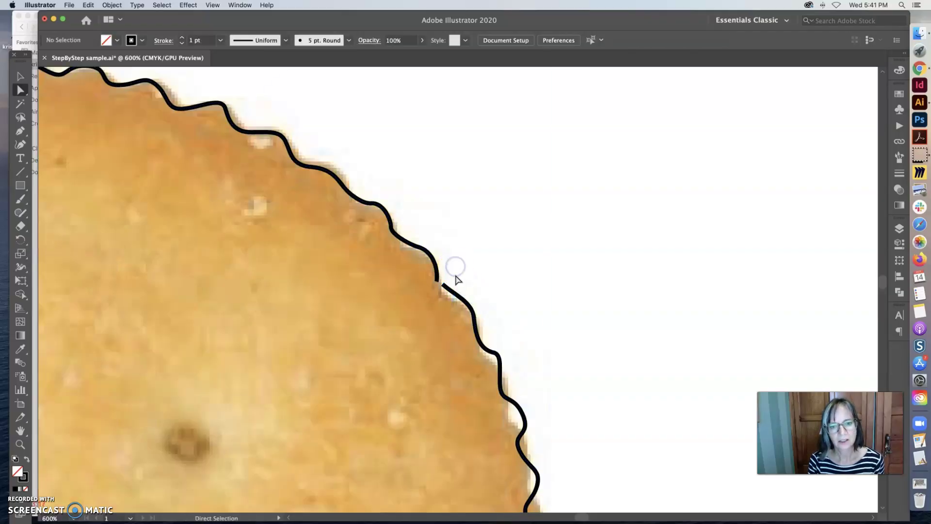
left_click_drag(462, 273, 432, 291)
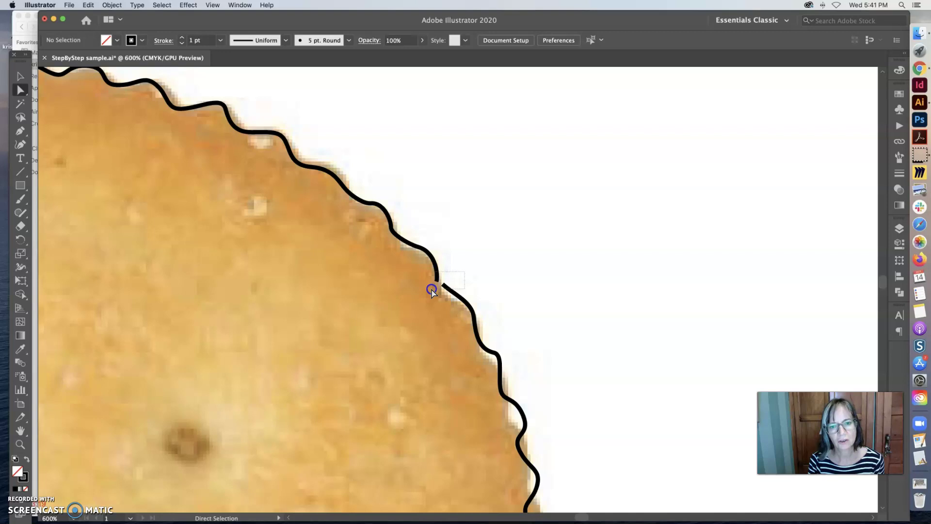
left_click(432, 290)
Join the endpoints with Object > Path > Join and pull a smoothing handle at the join.
left_click(113, 5)
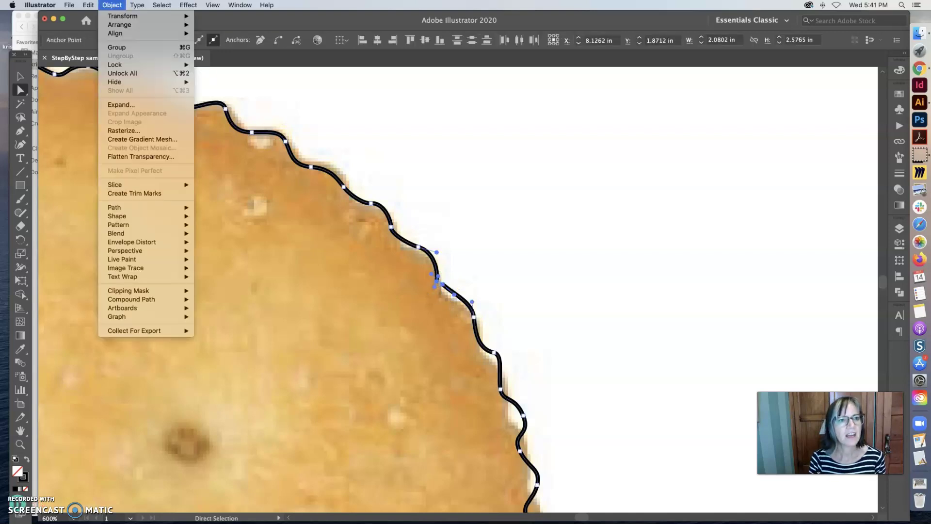
mouse_move(136, 207)
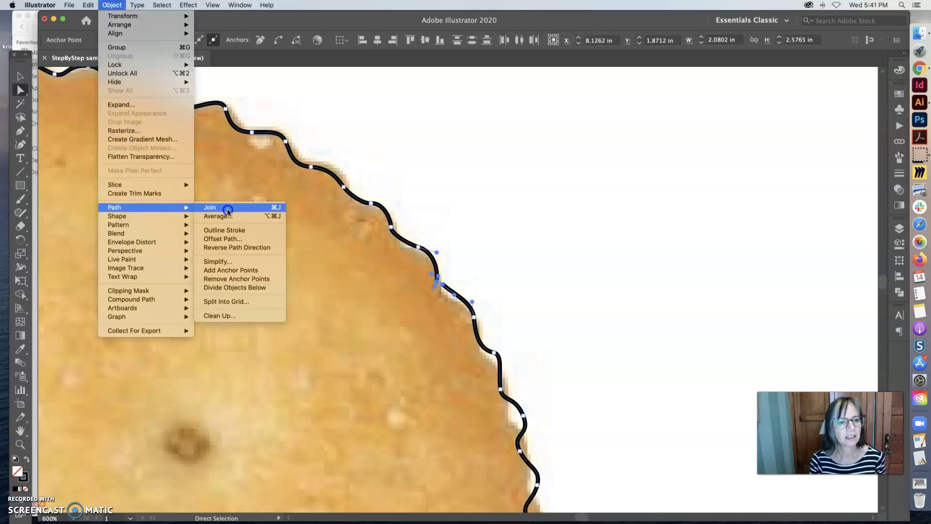
left_click(227, 208)
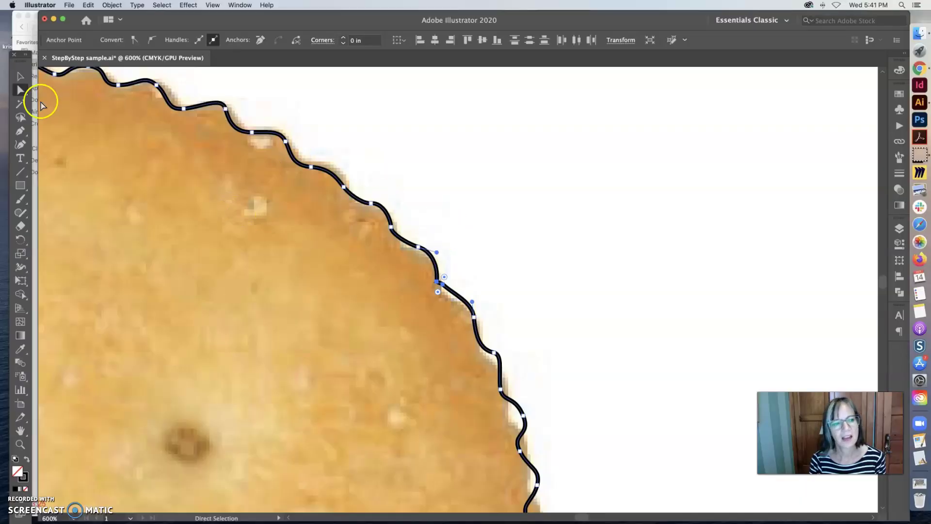
left_click(464, 260)
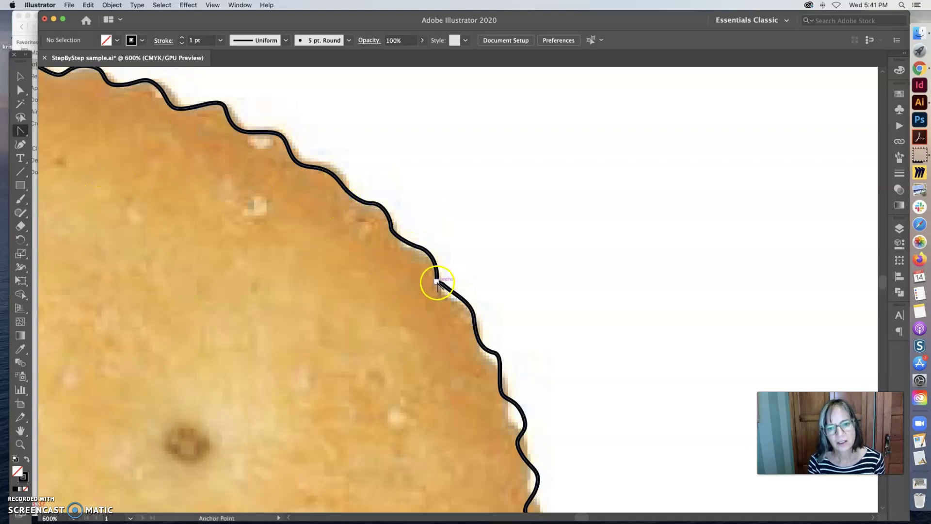
left_click_drag(437, 283, 439, 290)
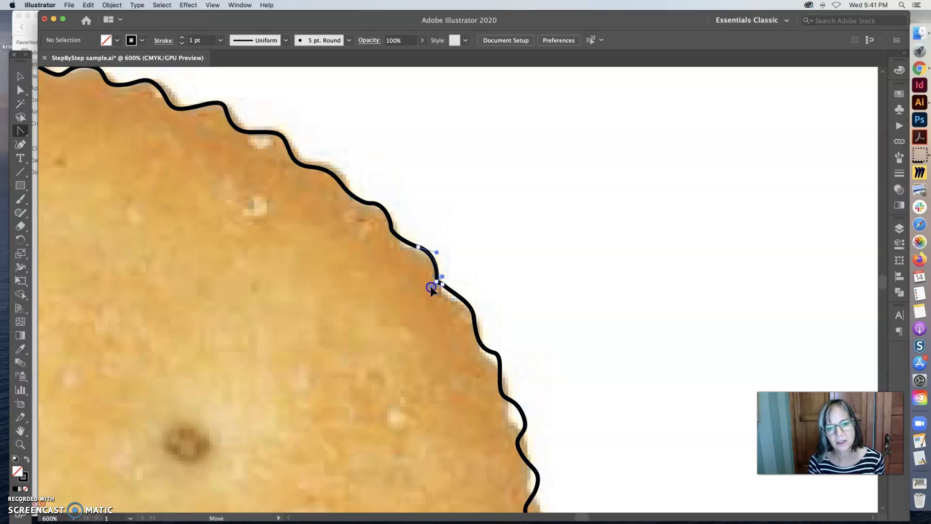
left_click_drag(437, 286, 438, 286)
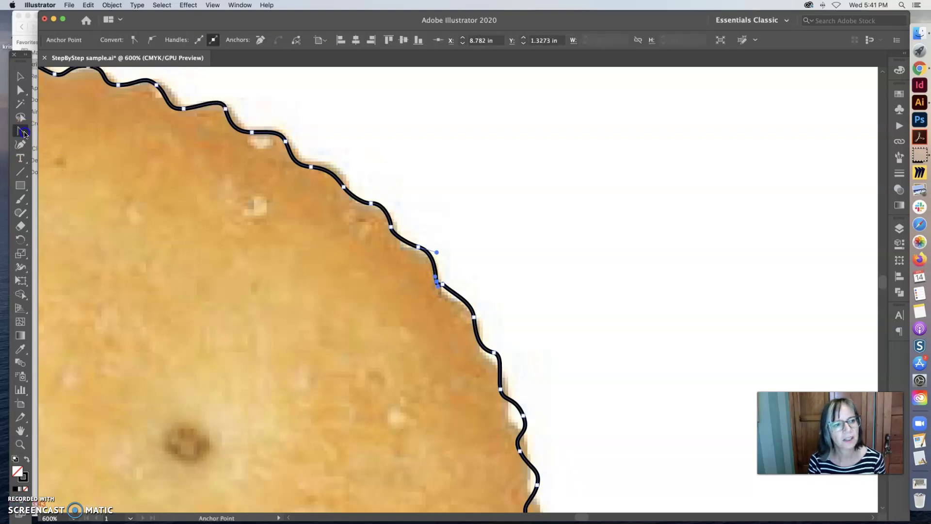
Delete the extra anchor near the join and zoom back out to the whole cracker.
left_click_drag(24, 134, 62, 154)
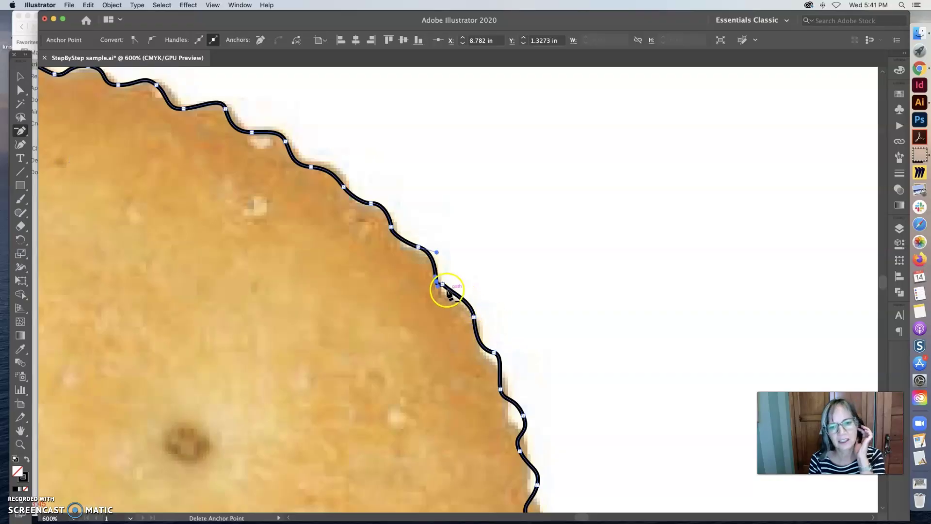
left_click(441, 284)
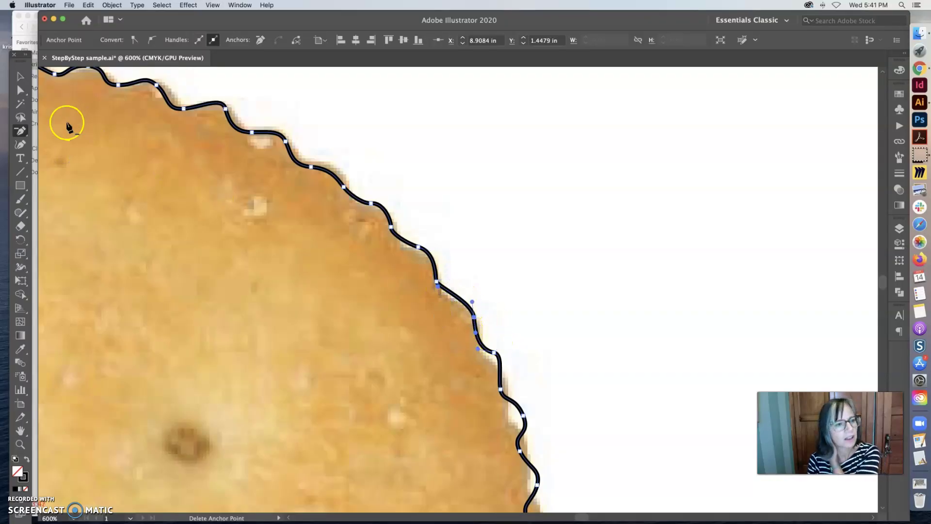
left_click(18, 75)
key("super+space")
left_click(534, 209, "alt+super")
left_click(371, 286, "alt+super")
left_click(401, 293)
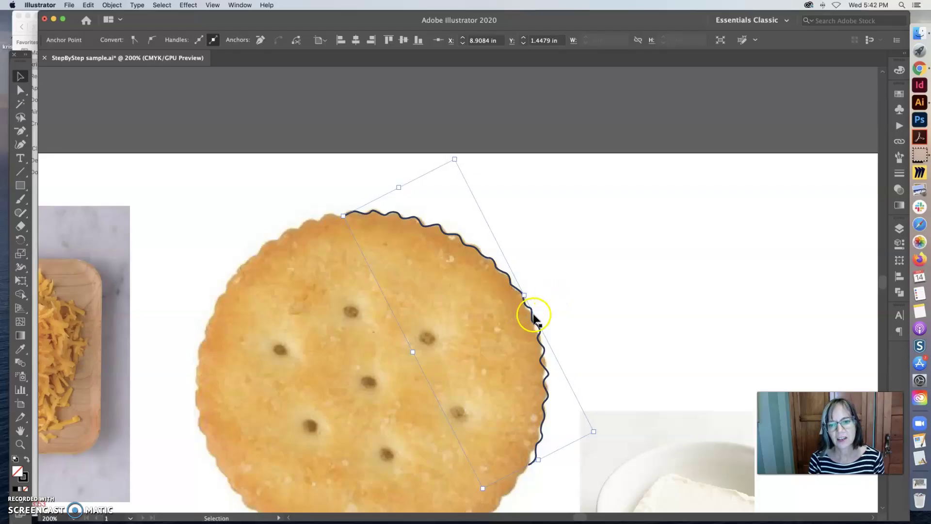
Paste another wavy edge copy and rotate it around the cracker's lower-right edge.
scroll(535, 317, "down", 3)
left_click(541, 312)
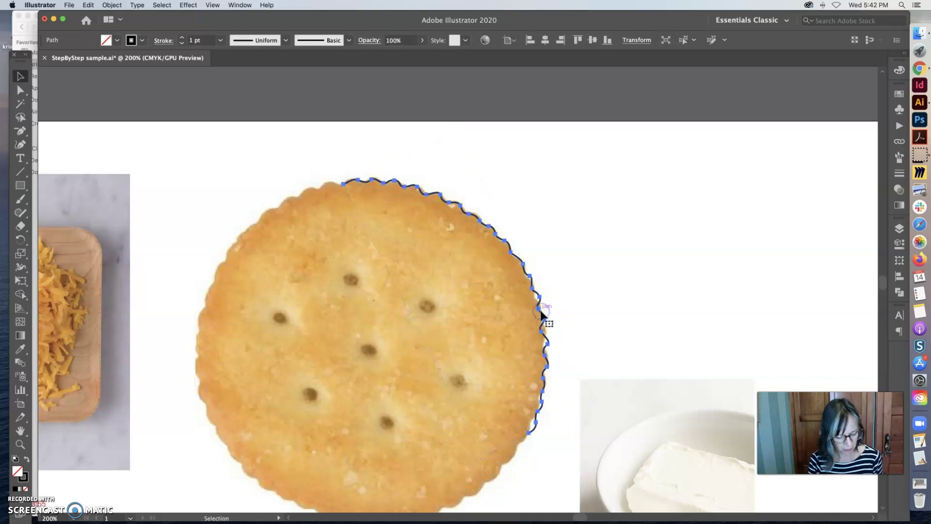
key("super+v")
mouse_move(473, 108)
left_mouse_down()
mouse_move(561, 266)
mouse_move(522, 464)
left_mouse_up()
scroll(625, 355, "down", 3)
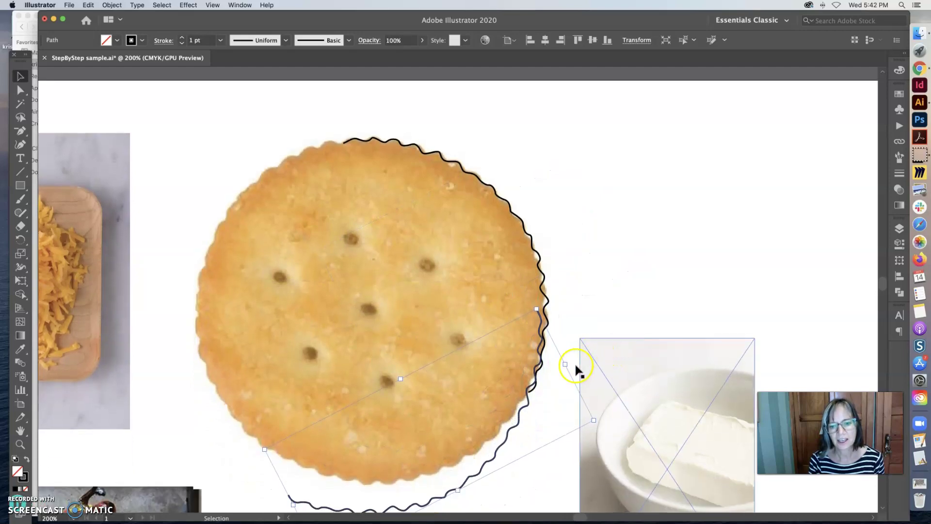
scroll(564, 383, "down", 1)
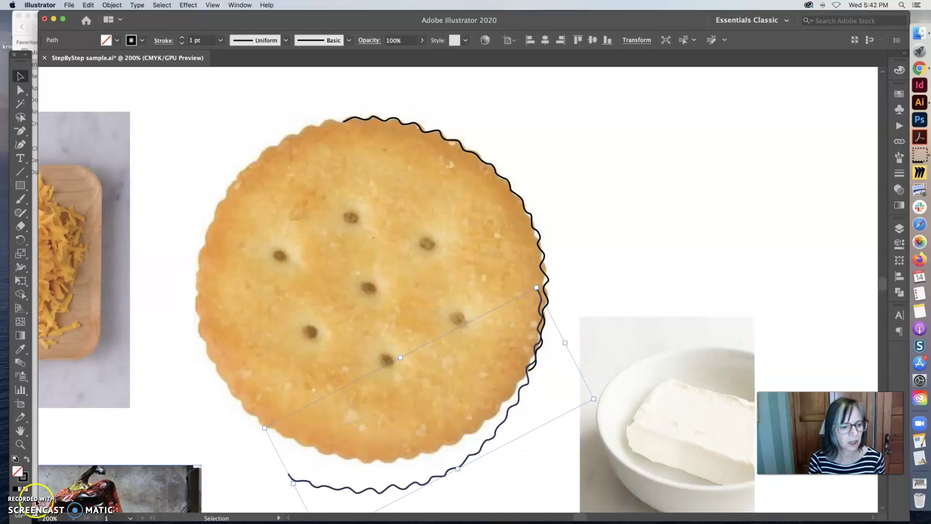
left_click(35, 505)
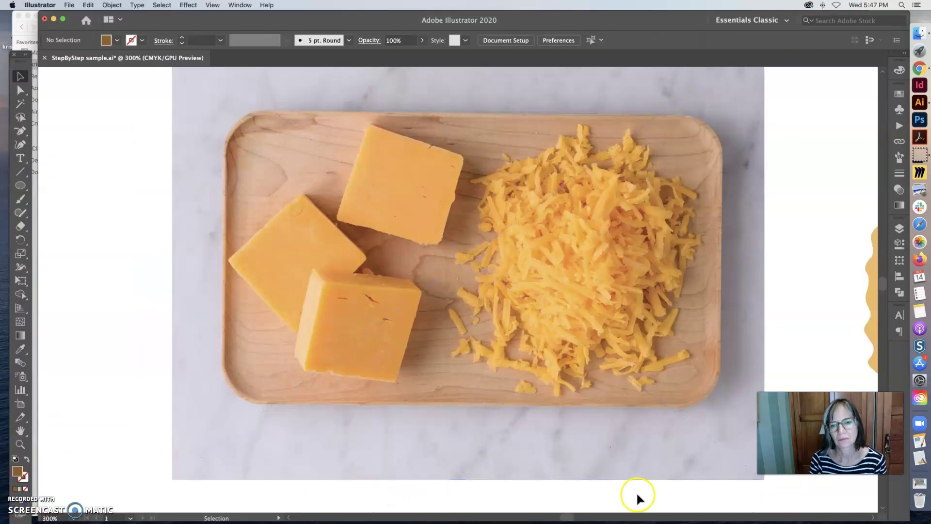
scroll(606, 505, "right", 3)
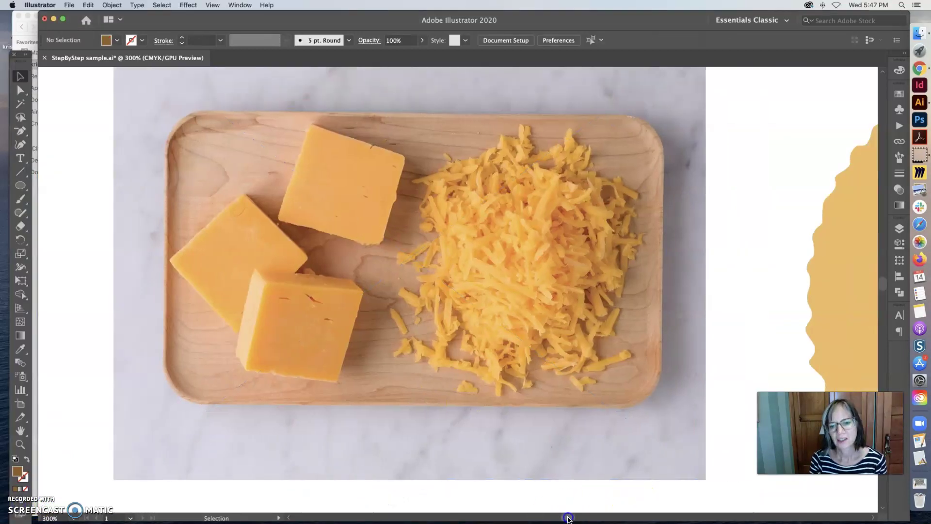
scroll(584, 517, "down", 5)
scroll(585, 518, "left", 5)
scroll(577, 518, "down", 10)
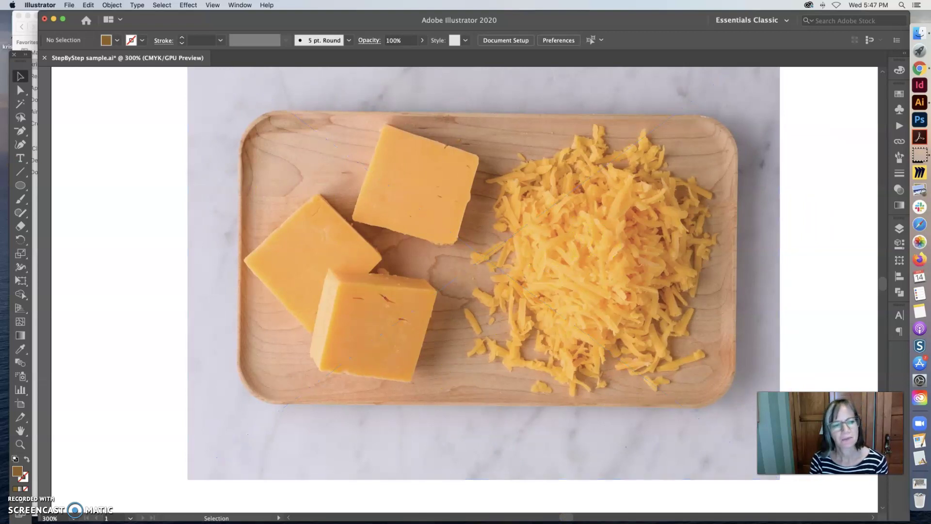
Choose the Pen tool from its flyout and draw the first brown shred strip near the pile's top.
left_click(21, 132)
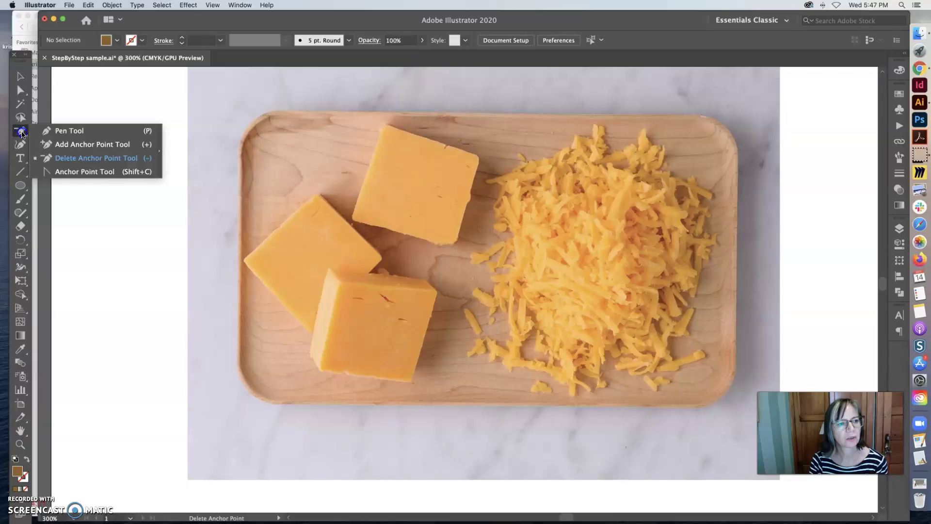
left_click(69, 130)
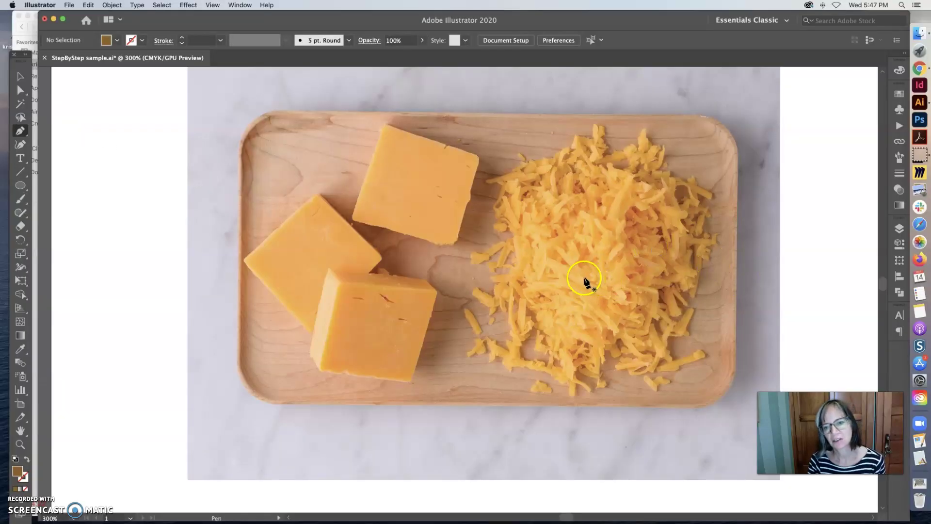
mouse_move(583, 278)
left_mouse_down()
mouse_move(613, 295)
mouse_move(573, 274)
left_mouse_up()
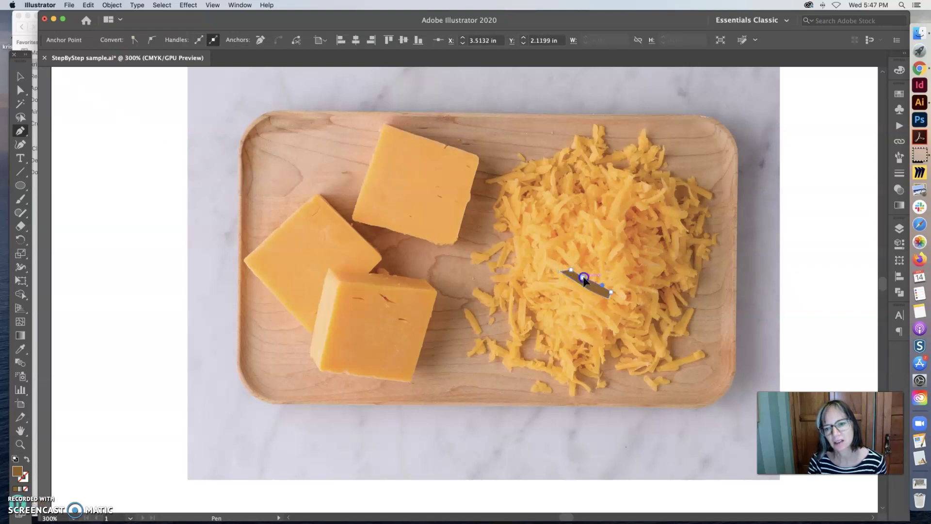
left_click(622, 187)
left_click_drag(611, 211, 630, 188)
left_click(630, 187)
left_click_drag(623, 260, 618, 270)
Draw more brown shred strips across the grated cheddar, starting another on the pile's left.
left_click(611, 273)
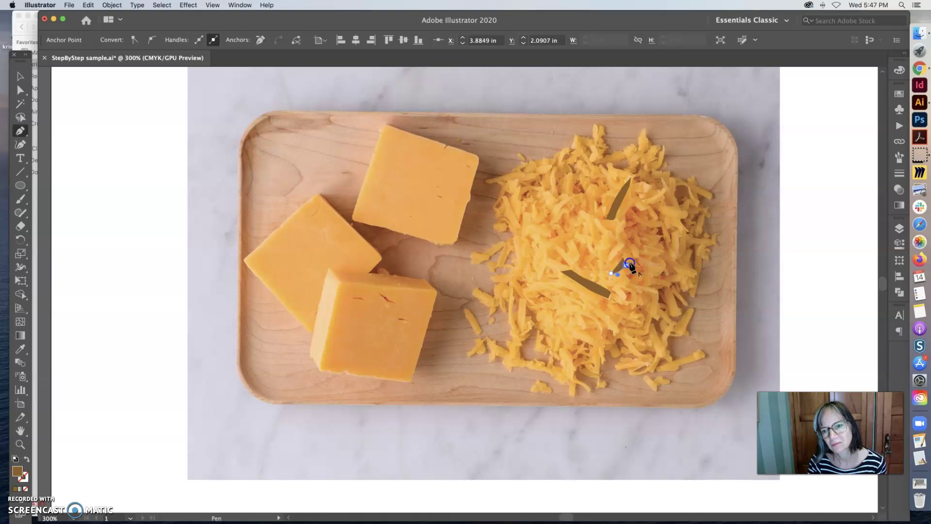
left_click_drag(625, 262, 658, 290)
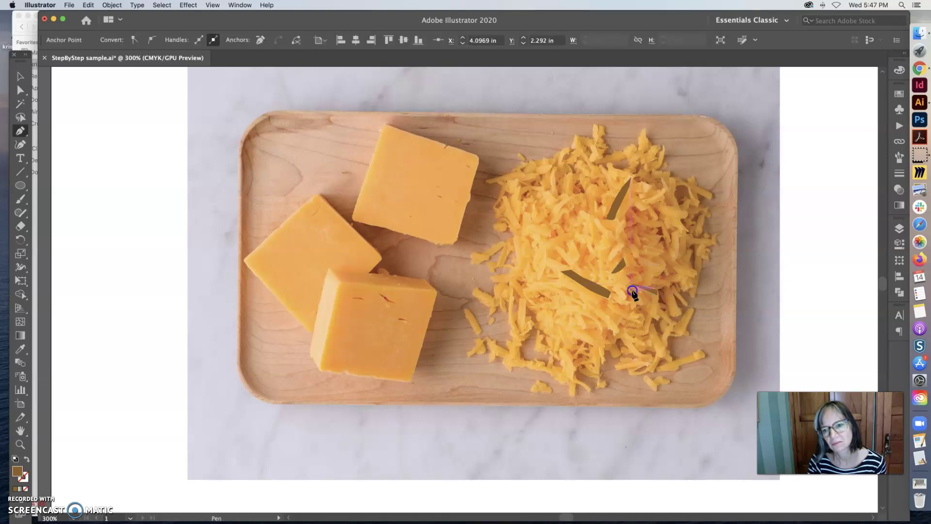
left_click(631, 284)
left_click(598, 254)
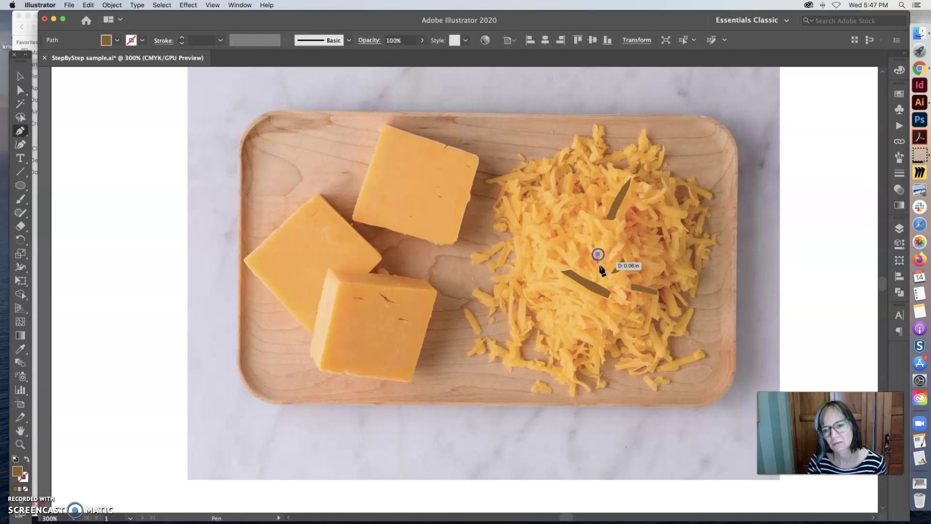
left_click(611, 292)
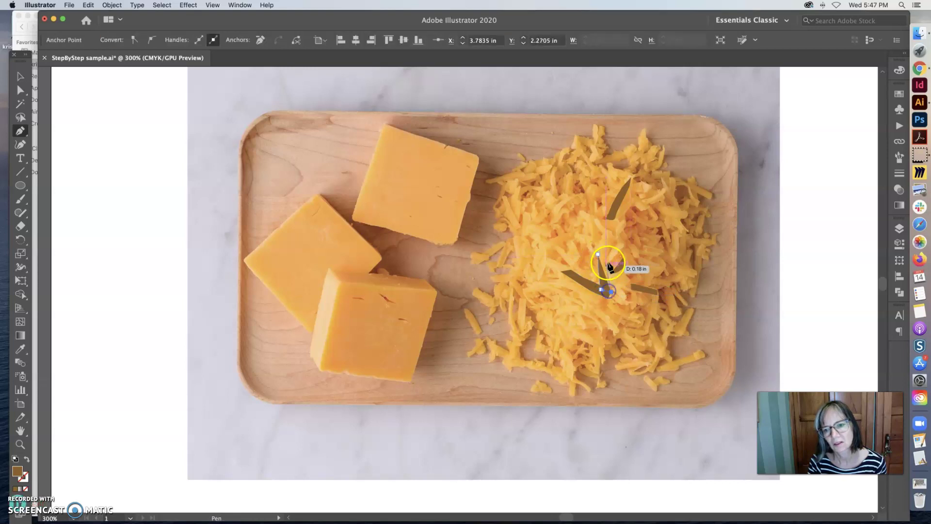
left_click(605, 250)
left_click_drag(604, 255, 576, 262)
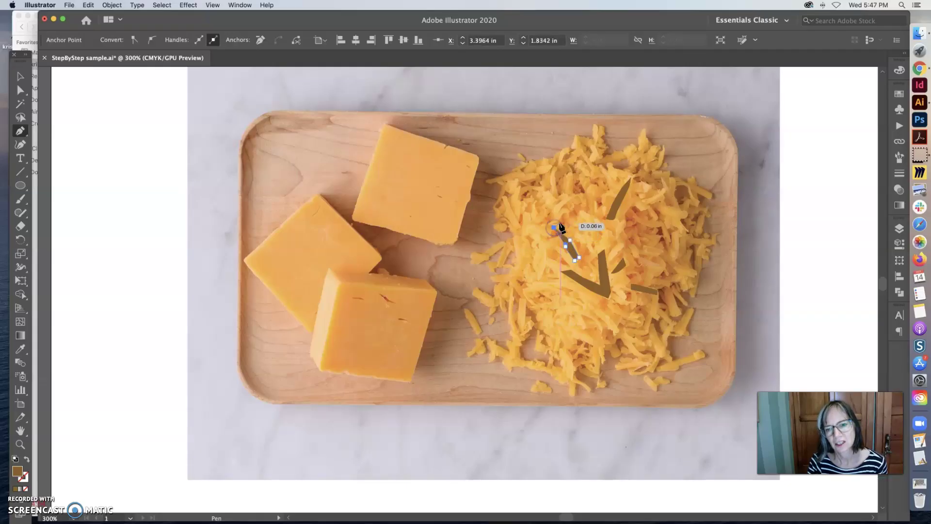
left_click_drag(560, 225, 561, 251)
left_click(549, 241)
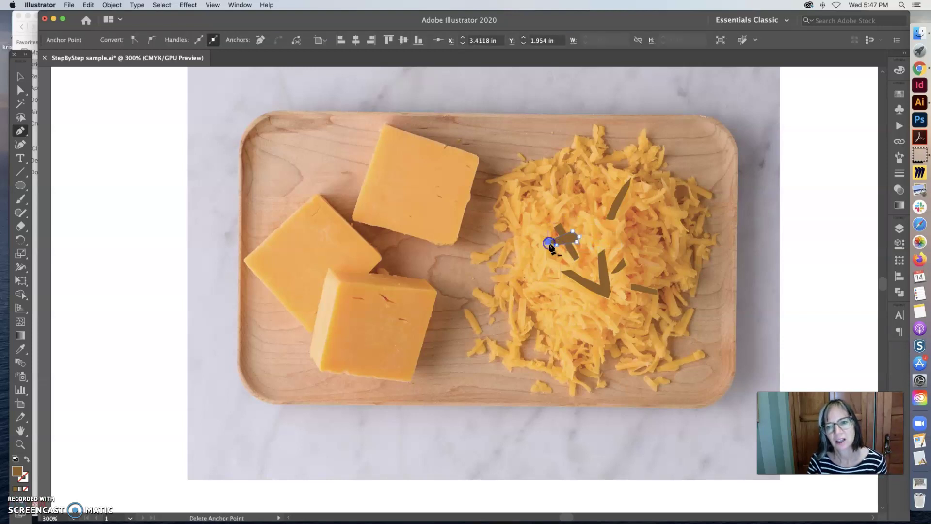
Close the last strip, then shift the V-shaped shred and fill it with sampled cheese orange.
left_click(549, 243)
left_click(20, 76)
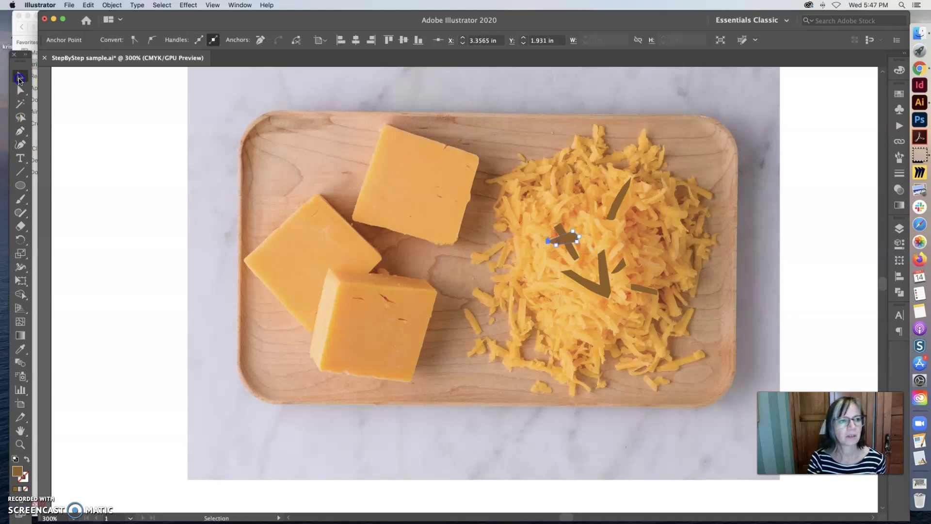
left_click(588, 283)
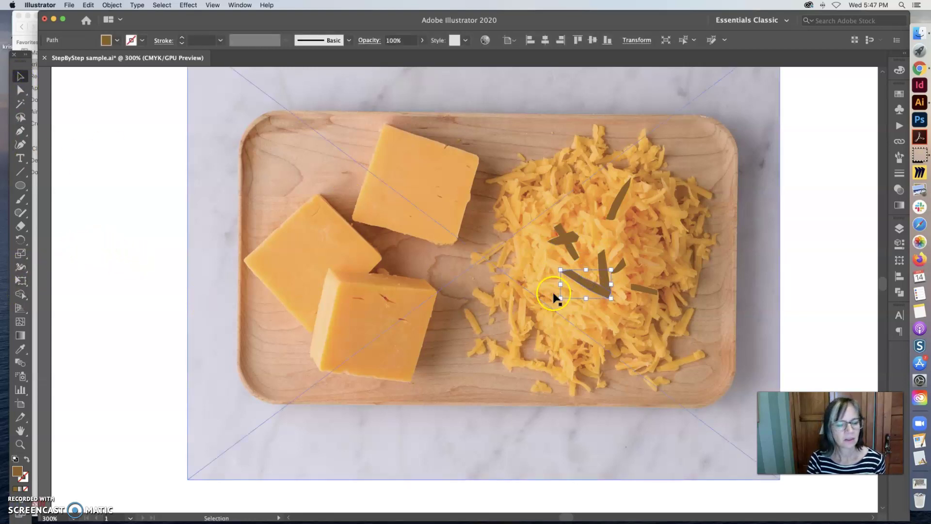
left_click_drag(587, 278, 585, 290)
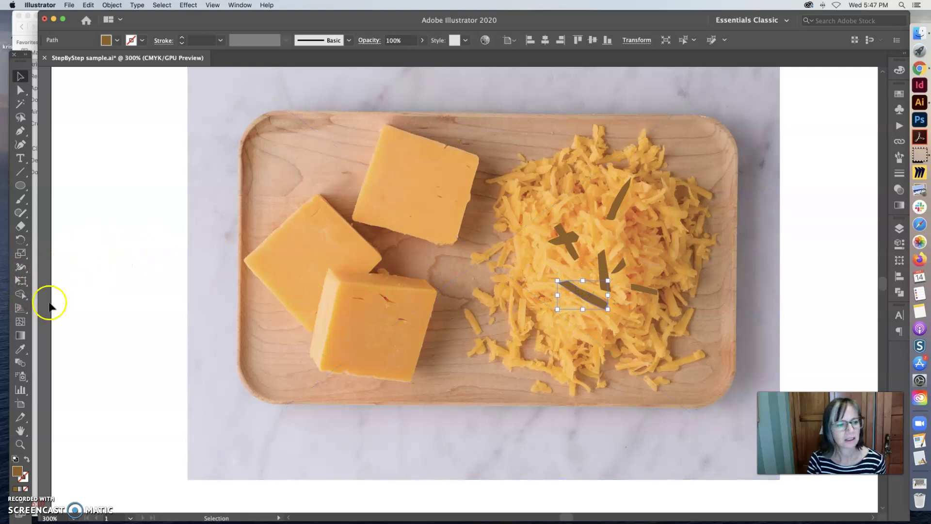
left_click(20, 349)
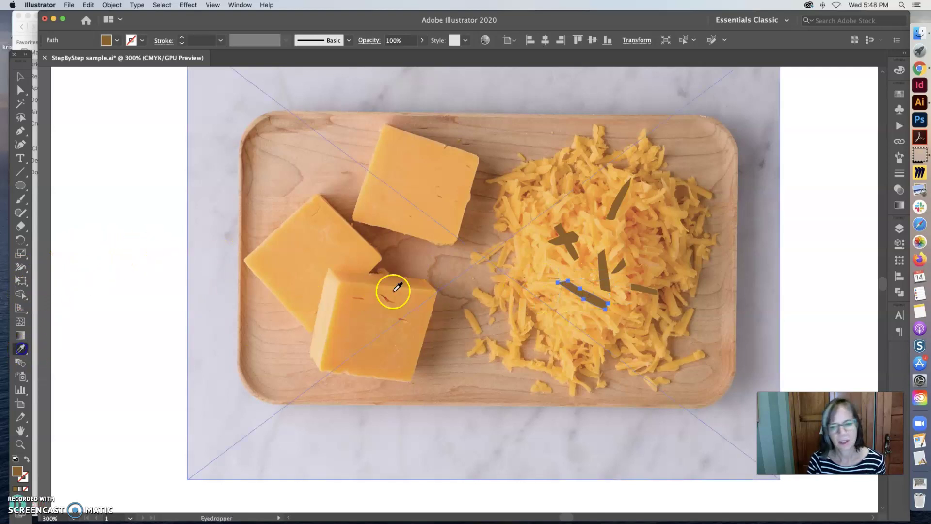
left_click(590, 284)
left_click(645, 326)
left_click(588, 284)
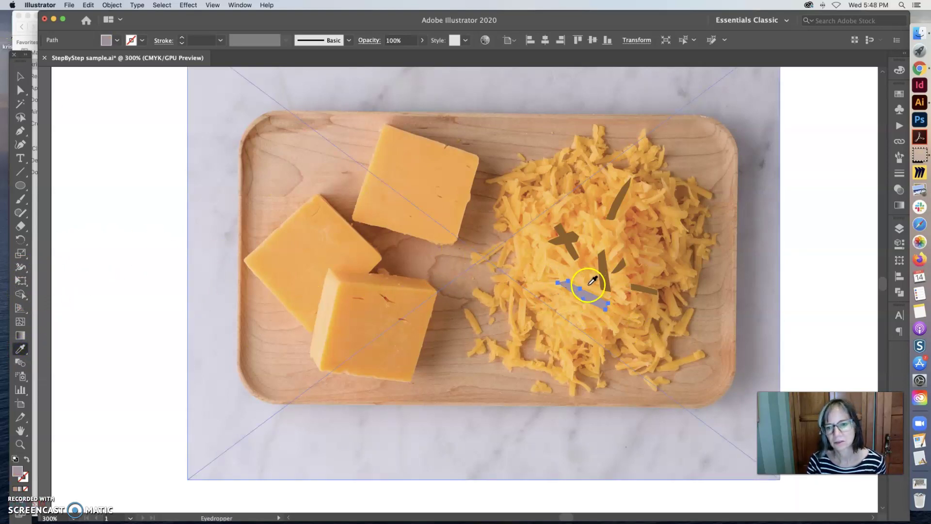
left_click(592, 280)
Nudge the small curved strip right and colour it cheese orange with the Eyedropper.
left_click(20, 76)
left_click(604, 264)
left_click_drag(620, 263, 632, 260)
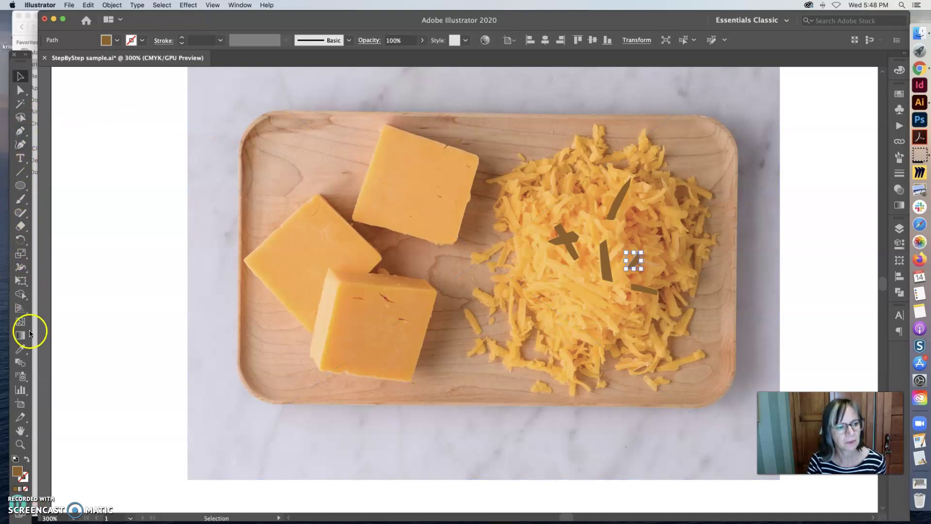
left_click(20, 349)
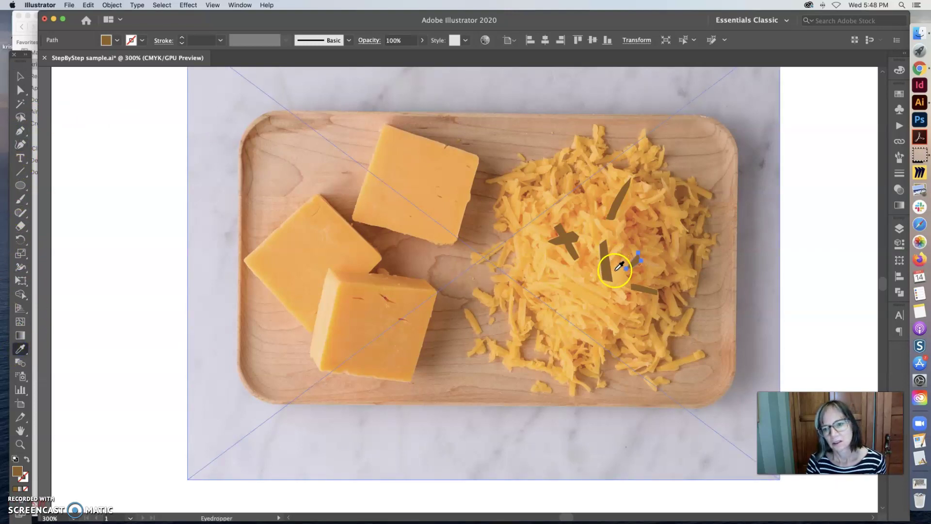
left_click(621, 266)
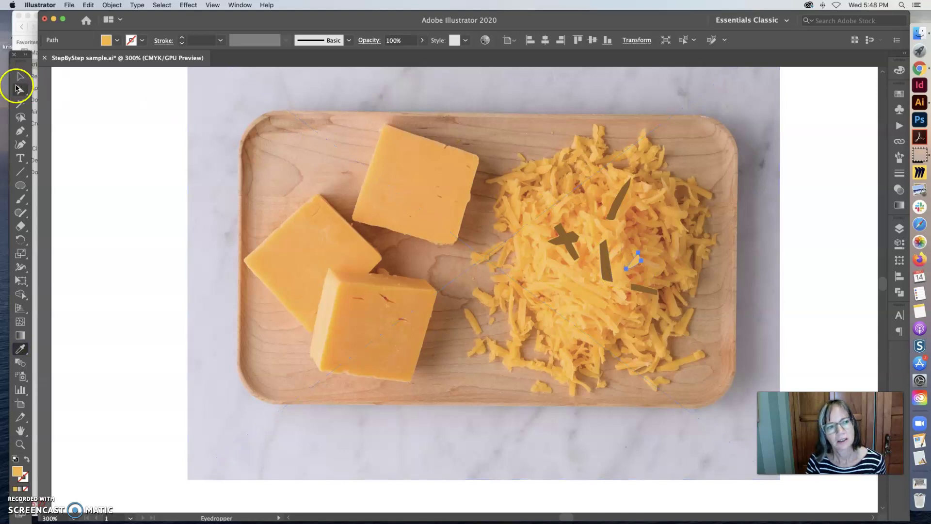
Fill the diagonal shred with the cheese orange sampled from the photo.
left_click(20, 76)
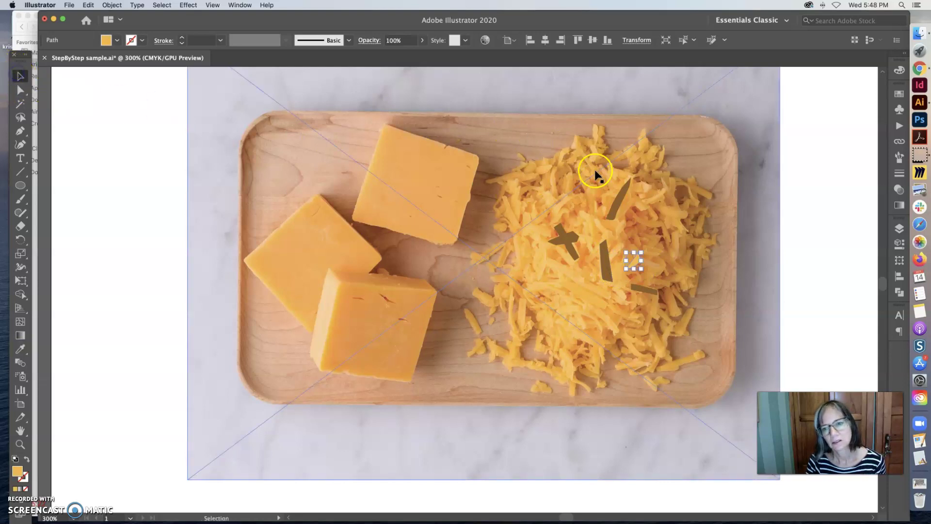
left_click(622, 201)
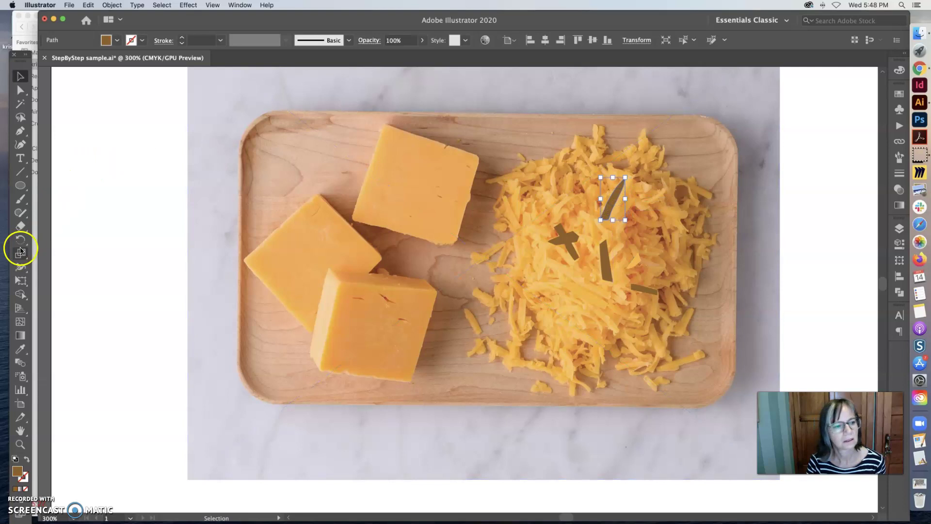
left_click(20, 349)
left_click(620, 202)
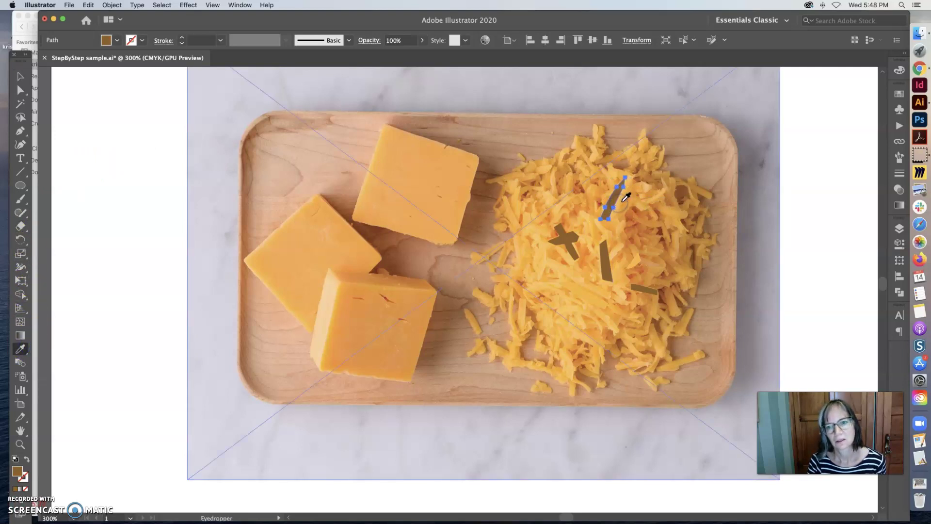
left_click(626, 197)
Sample cheese orange onto the X-shaped shred.
left_click(20, 77)
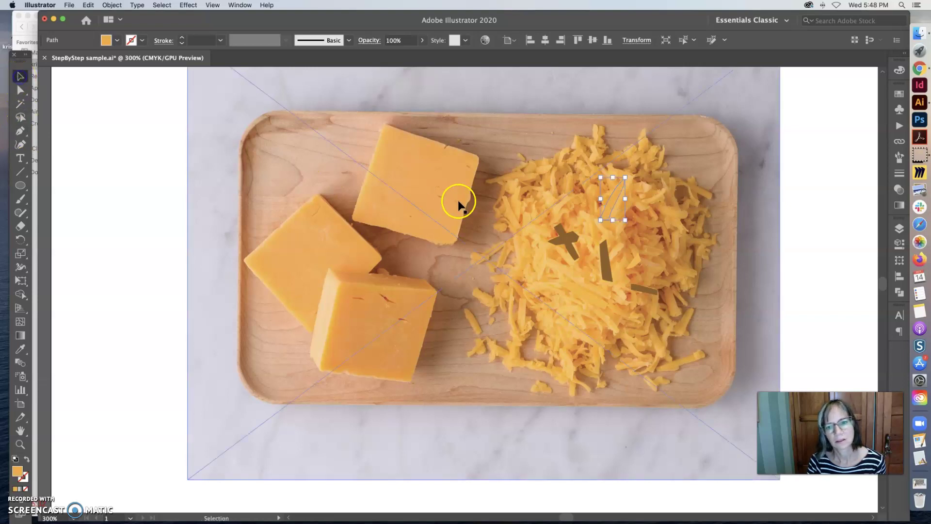
left_click(556, 241)
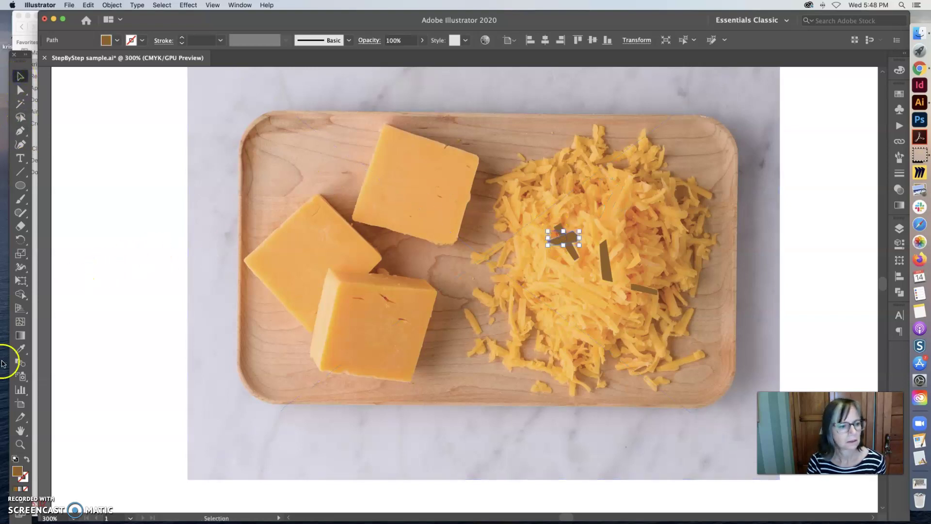
left_click(20, 348)
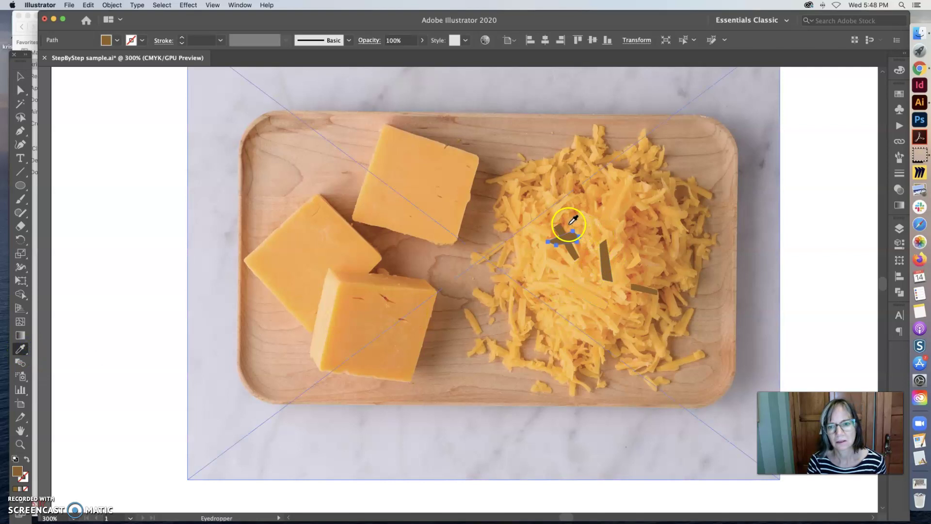
left_click(569, 223)
left_click(21, 77)
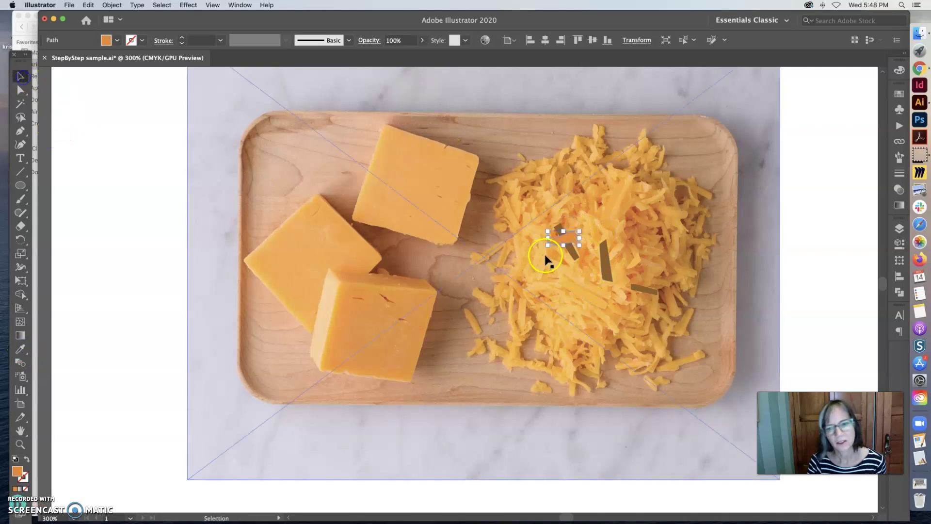
left_click(571, 252)
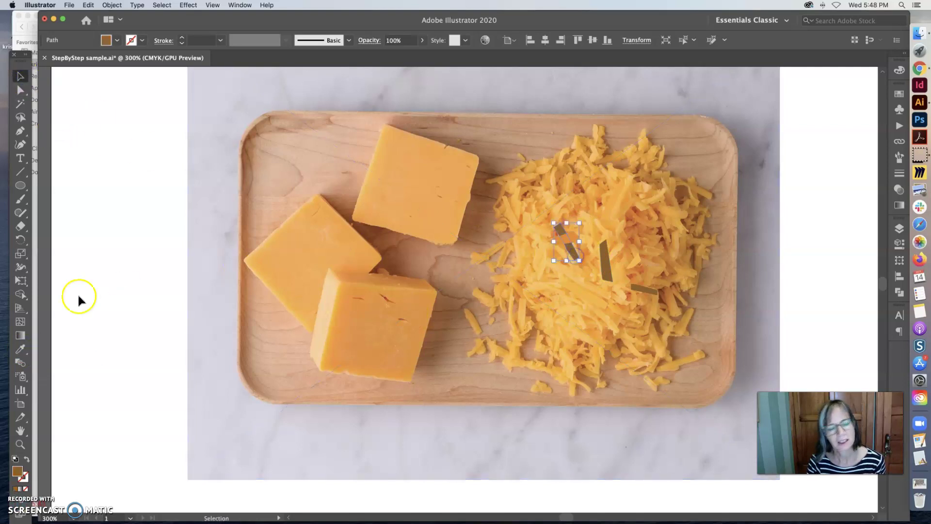
left_click(20, 348)
left_click(574, 222)
Colour the vertical shred with a richer orange resampled from the cheese.
left_click(20, 76)
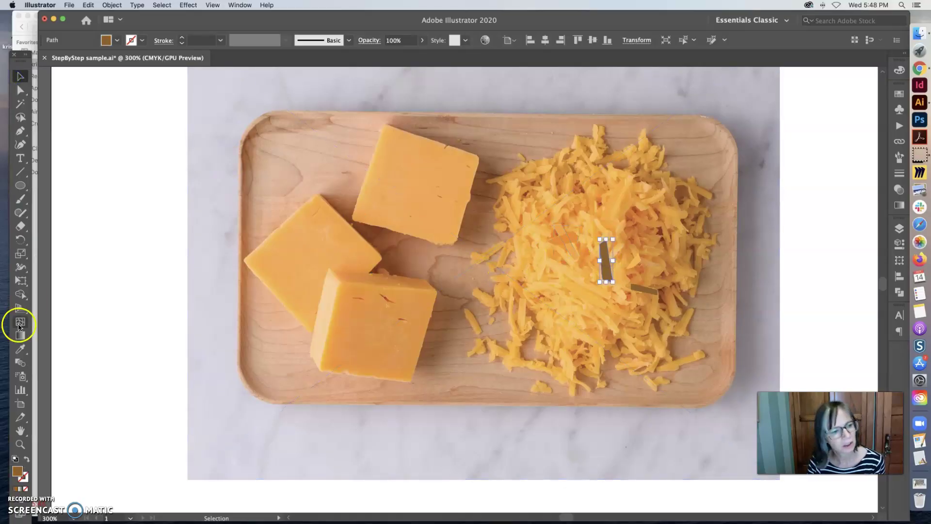
left_click(21, 348)
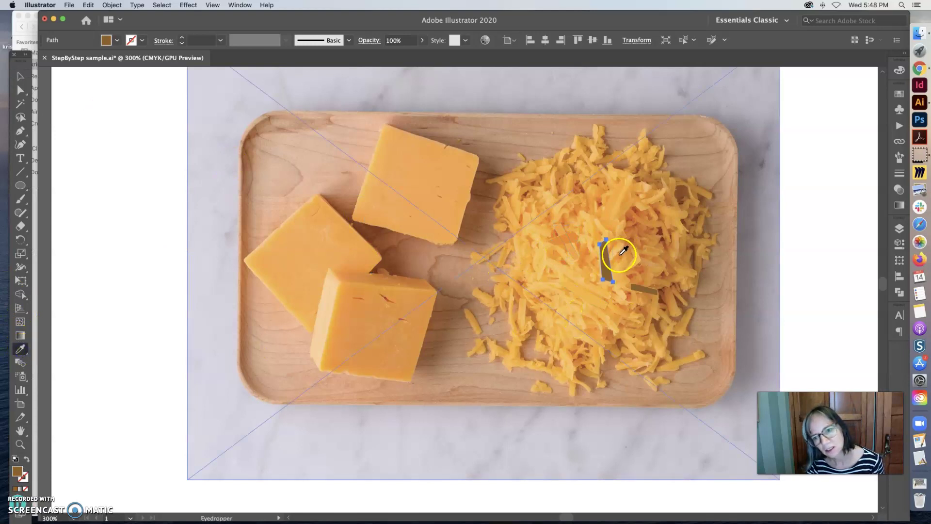
left_click(623, 250)
left_click(620, 247)
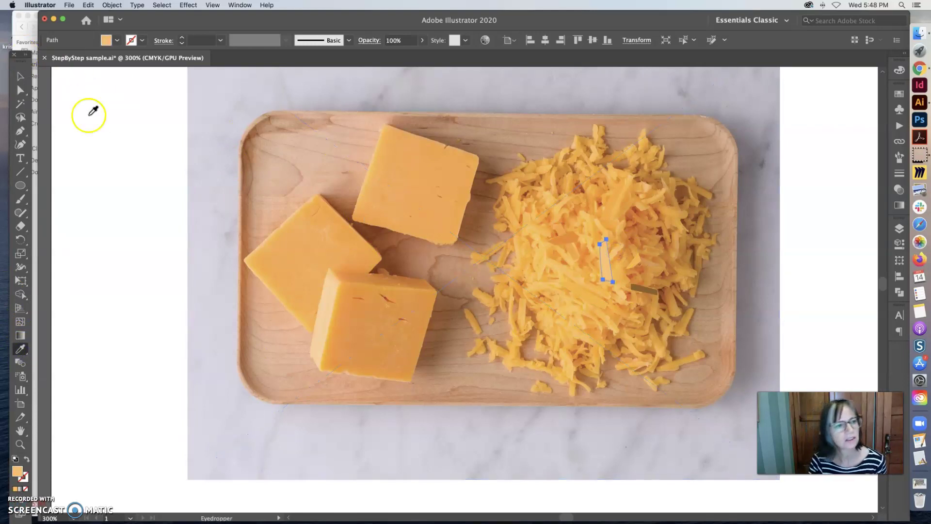
left_click(622, 243)
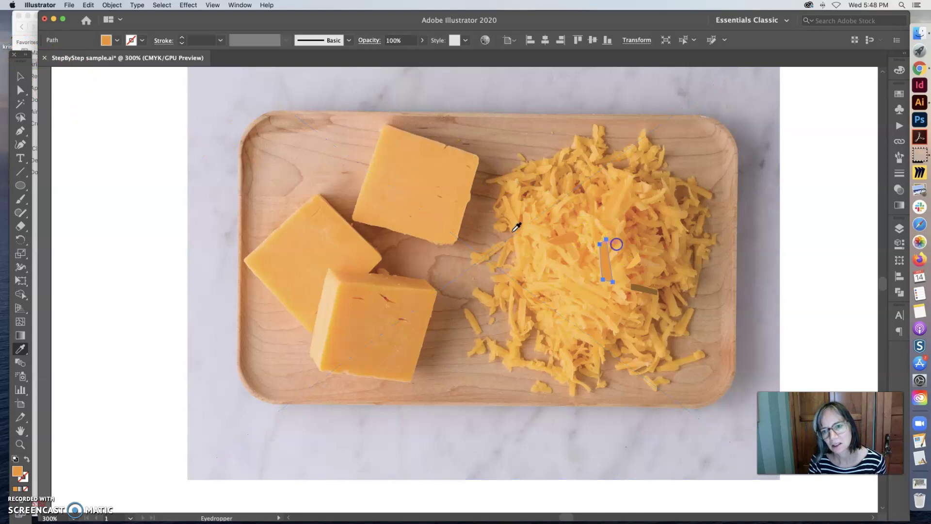
left_click(21, 76)
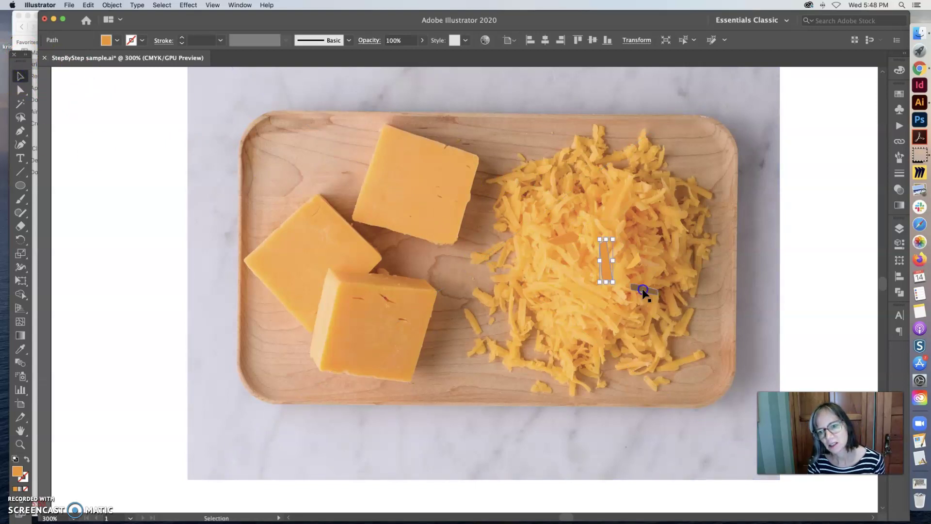
Trace a closed pen outline around the grated cheese pile in the photo.
left_click(19, 348)
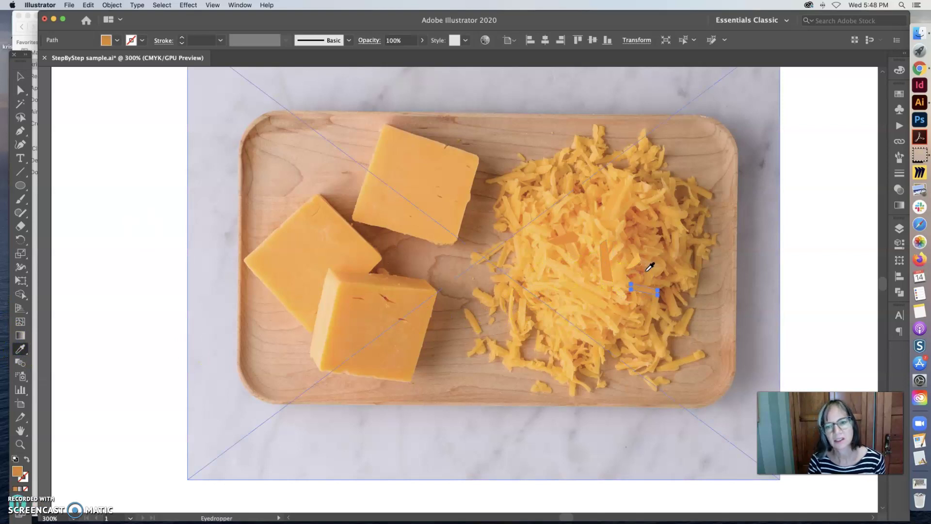
left_click(20, 131)
left_click(587, 193)
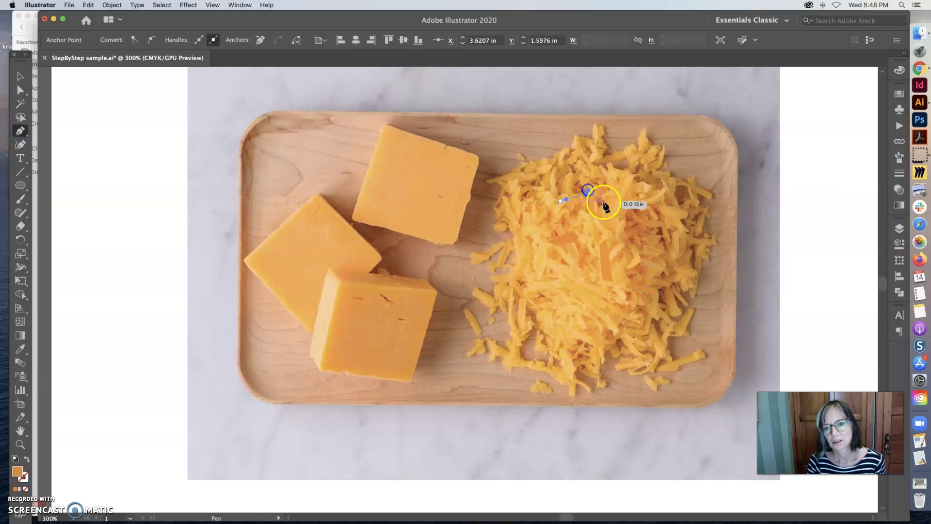
left_click(604, 202)
left_click(663, 266)
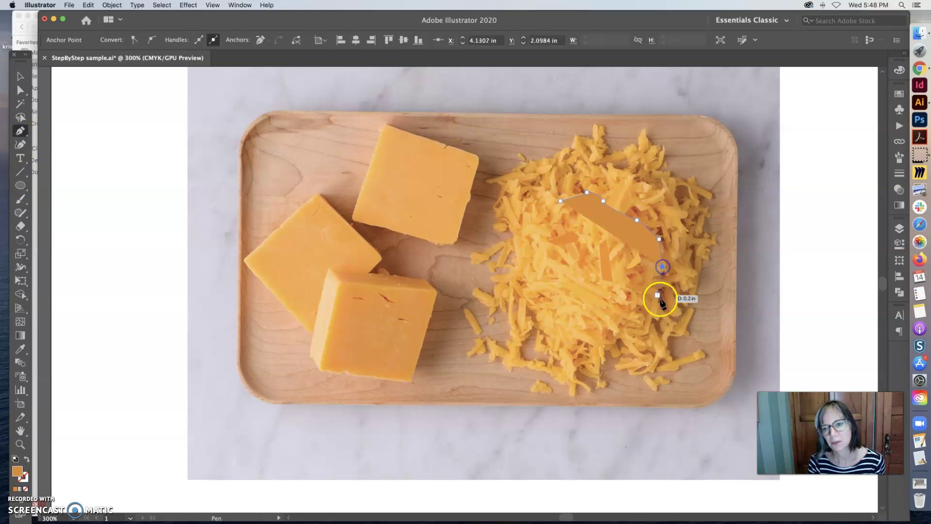
left_click(658, 295)
left_click(632, 325)
left_click(613, 304)
left_click_drag(579, 309, 576, 305)
left_click(577, 304)
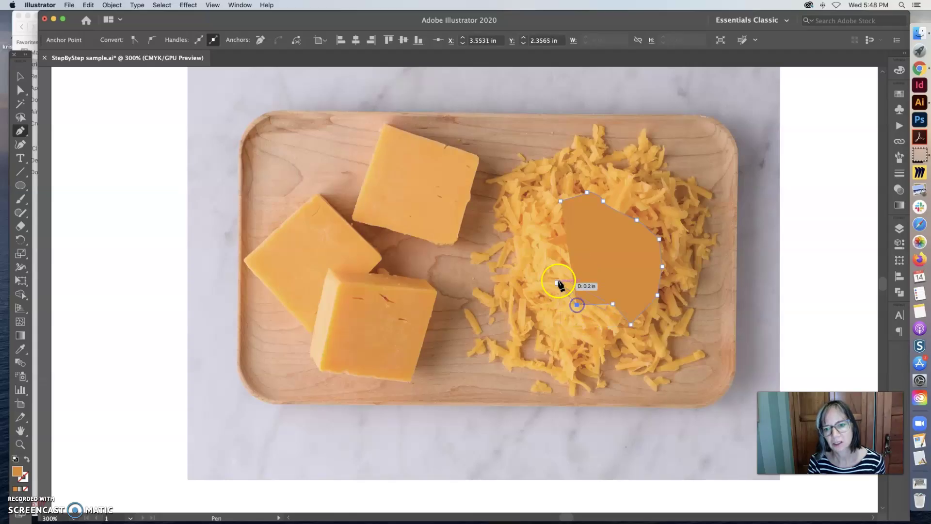
left_click(558, 282)
left_click(529, 268)
left_click(548, 241)
left_click(560, 222)
left_click(561, 201)
Fill the blob with orange sampled from the photo and send it to the back.
left_click(20, 348)
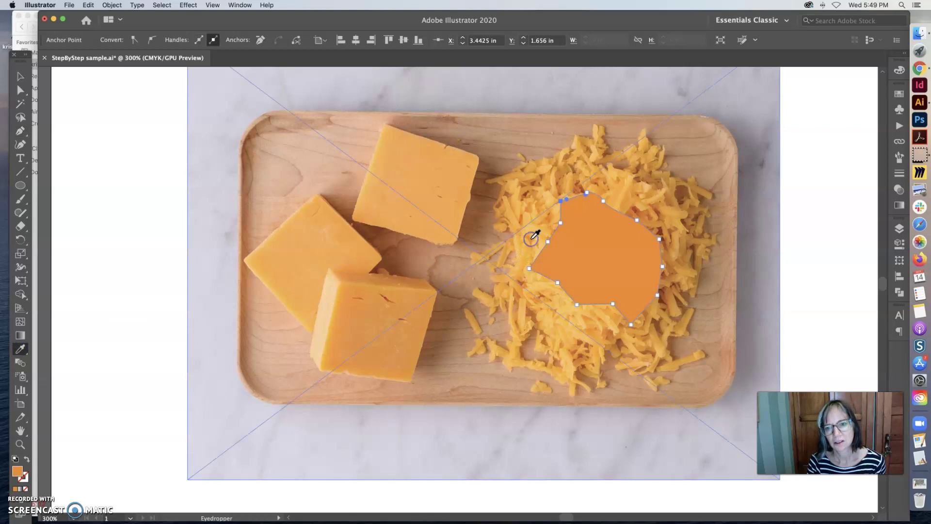
left_click(111, 4)
mouse_move(131, 24)
left_click(221, 55)
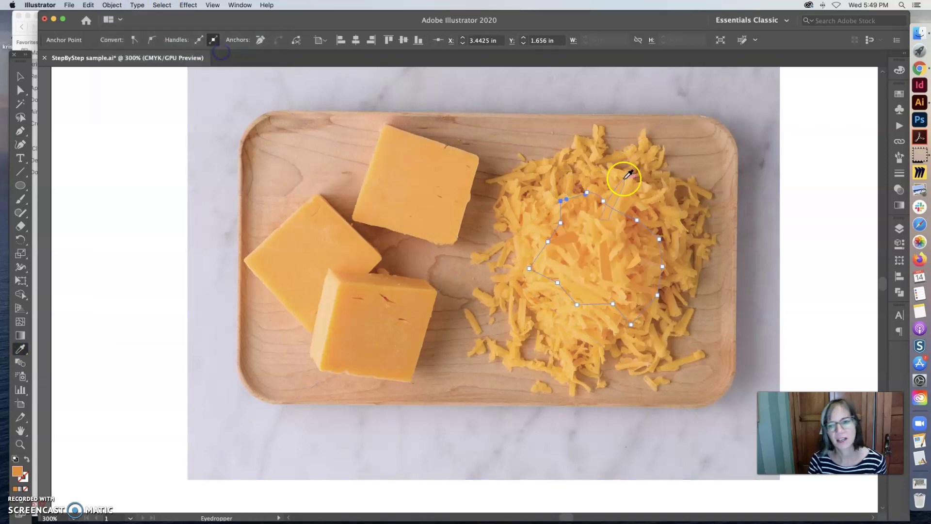
Move the photo aside to uncover the orange blob and select the cheese slivers.
left_click(20, 77)
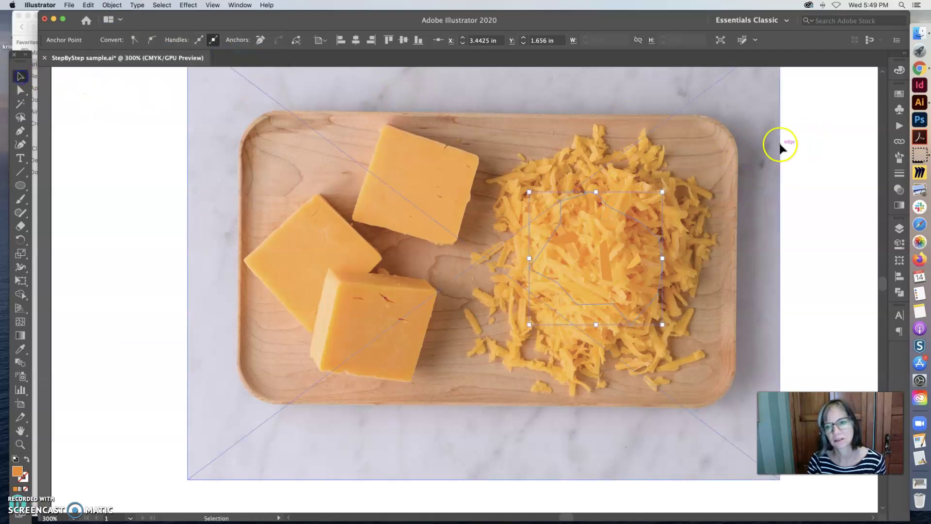
left_click_drag(772, 148, 522, 200)
left_click(635, 240)
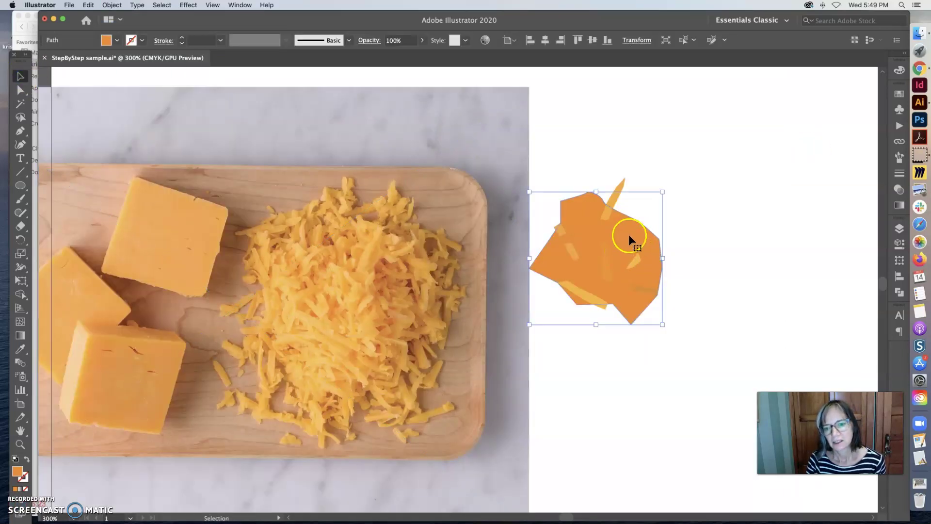
left_click_drag(617, 196, 611, 208)
left_click_drag(674, 323, 557, 217)
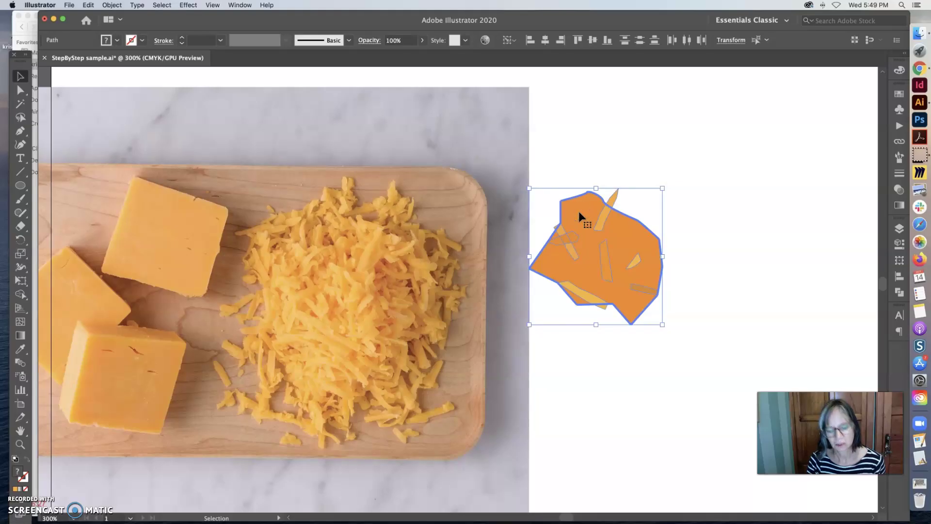
left_click(579, 212, "shift")
Copy and paste the slivers, then move the copy onto the orange shape, rotated about 45 degrees.
key("super+c")
key("super+v")
key("v")
left_click_drag(462, 305, 612, 266)
left_click_drag(667, 186, 666, 253)
left_click_drag(630, 226, 623, 232)
left_click(697, 261)
mouse_move(596, 270)
left_mouse_down()
mouse_move(456, 303)
mouse_move(592, 275)
left_mouse_up()
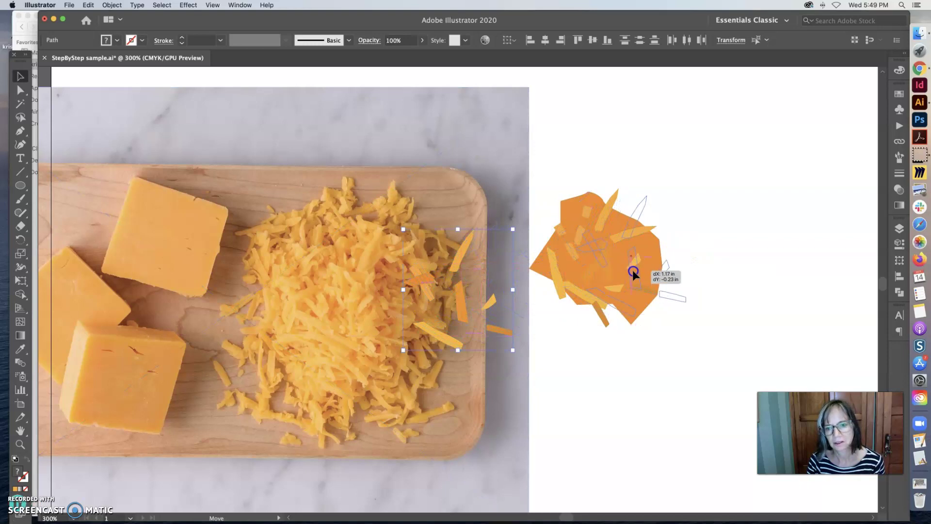
left_click_drag(633, 272, 634, 271)
Rearrange individual yellow and brown shreds so they sit within the orange shape.
left_click(751, 209)
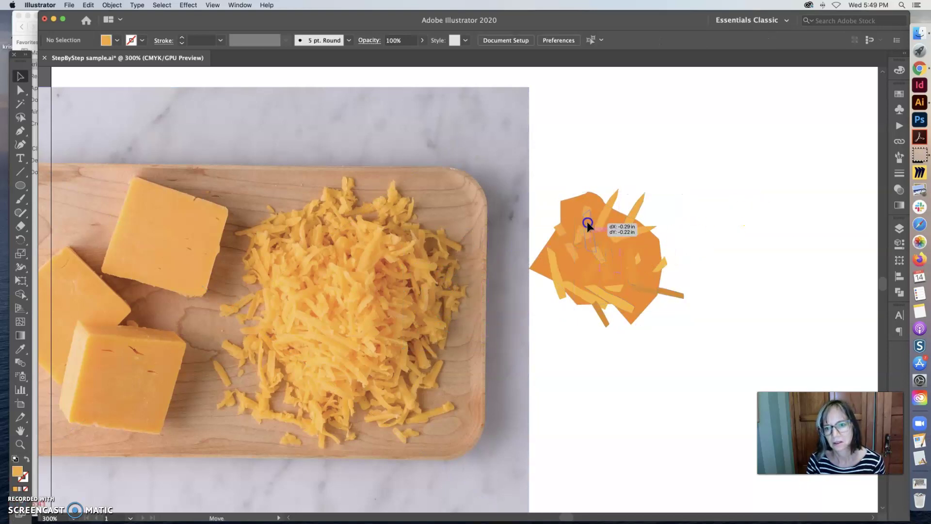
left_click_drag(585, 220, 575, 216)
left_click_drag(634, 234, 595, 260)
left_click_drag(606, 293, 620, 251)
left_click_drag(675, 294, 661, 281)
mouse_move(636, 253)
left_mouse_down()
mouse_move(624, 267)
mouse_move(641, 249)
mouse_move(632, 281)
mouse_move(646, 261)
mouse_move(644, 269)
left_mouse_up()
left_click(595, 291)
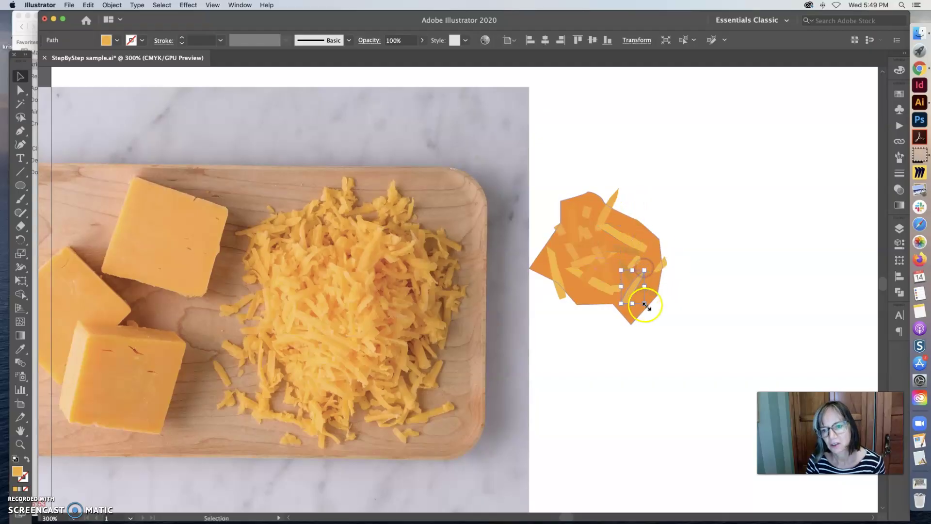
left_click(561, 286)
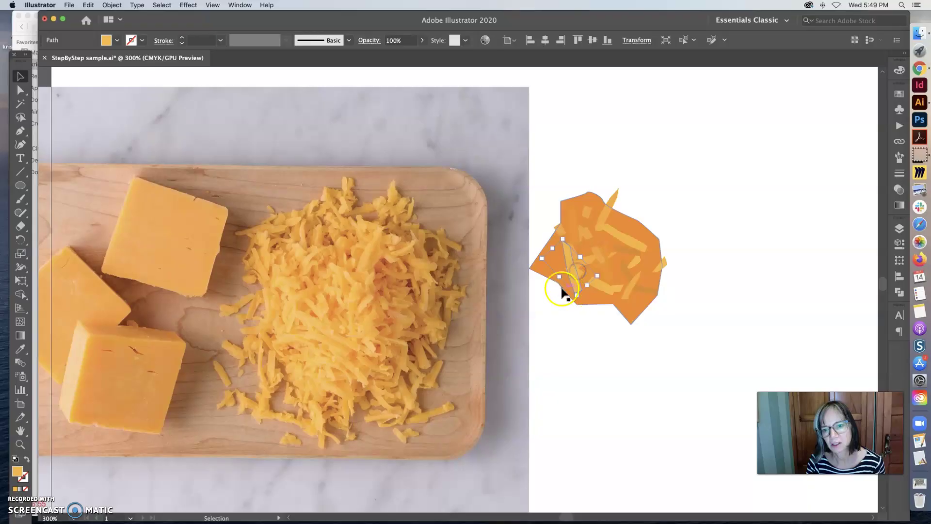
left_click(545, 271)
left_click(675, 285)
left_click_drag(610, 213, 604, 213)
Zoom out and move the shredded-cheese pile up beside the cracker.
left_click(614, 232, "alt+super")
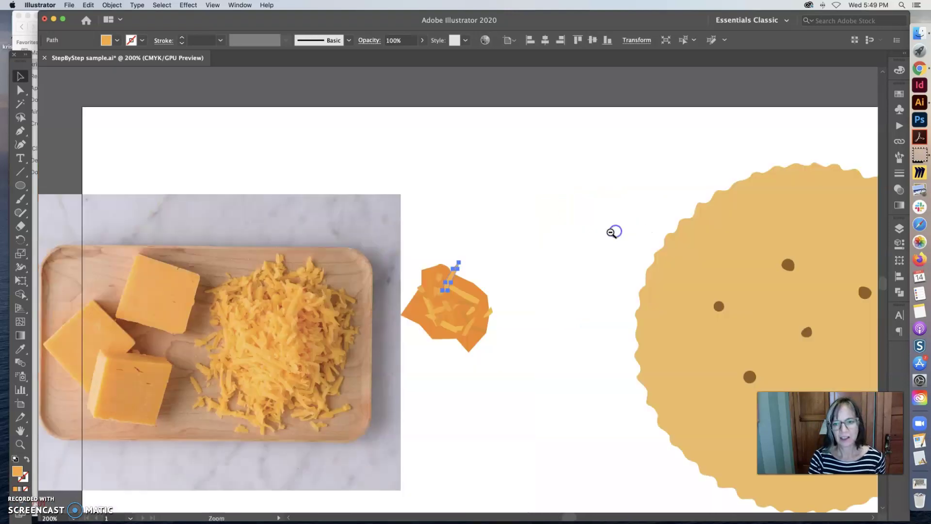
left_click(478, 311, "alt+super")
left_click(502, 322)
left_click_drag(414, 250, 523, 184)
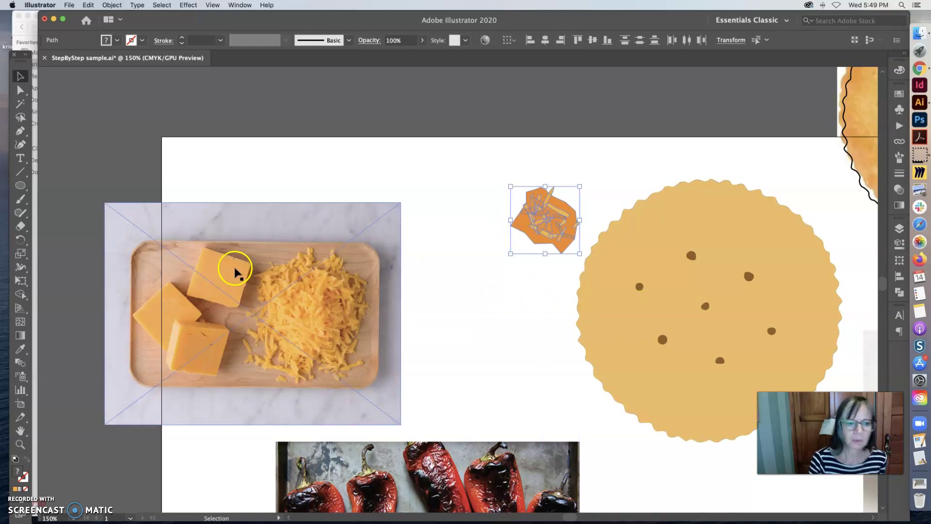
Zoom in on the roasted peppers photo and select it.
scroll(490, 341, "down", 1)
scroll(492, 345, "down", 10)
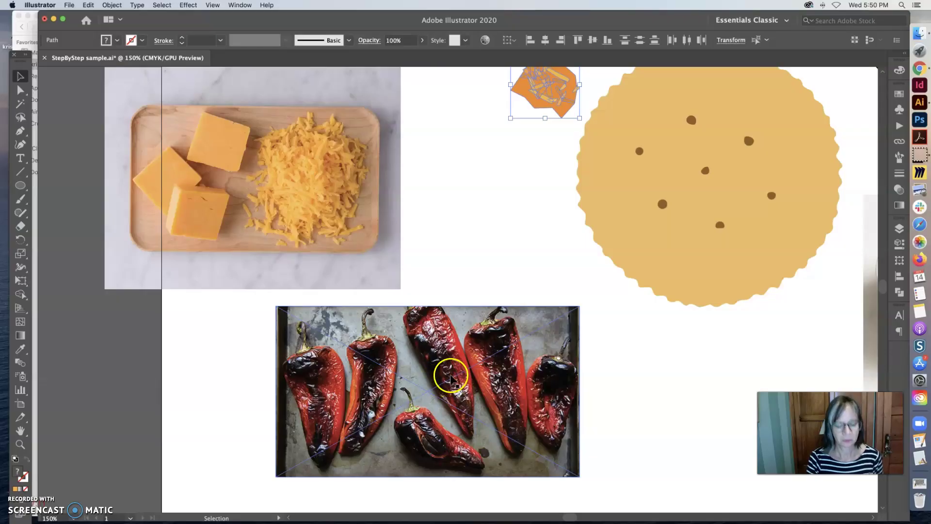
key("super+space")
left_click(451, 376, "super")
left_click(470, 331)
left_click(471, 334)
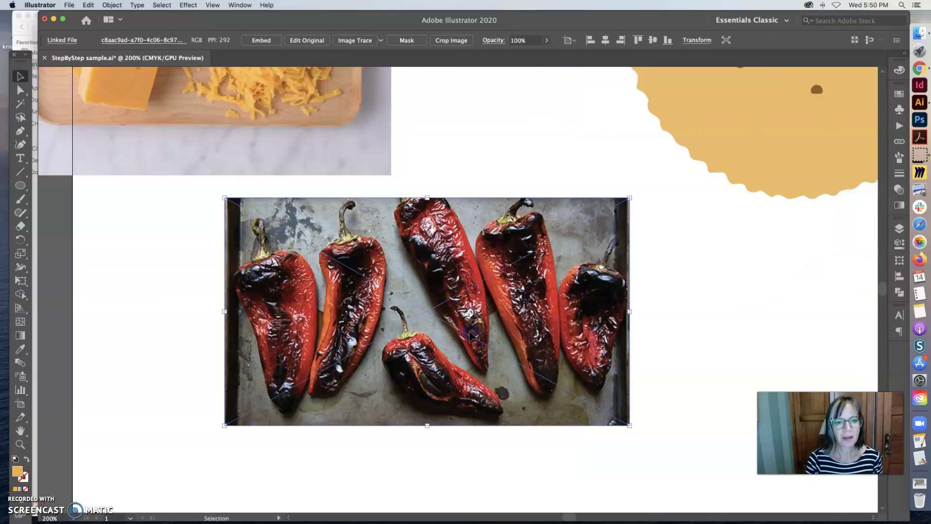
Trace the second pepper's outer edge with the Pen tool, swapping its fill and stroke colours.
left_click(19, 131)
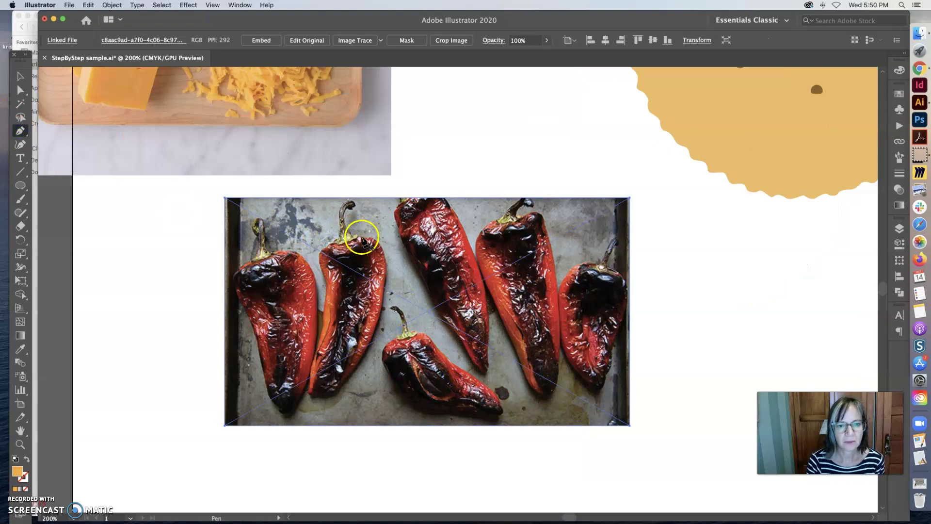
left_click_drag(360, 237, 373, 237)
left_click_drag(383, 295, 361, 359)
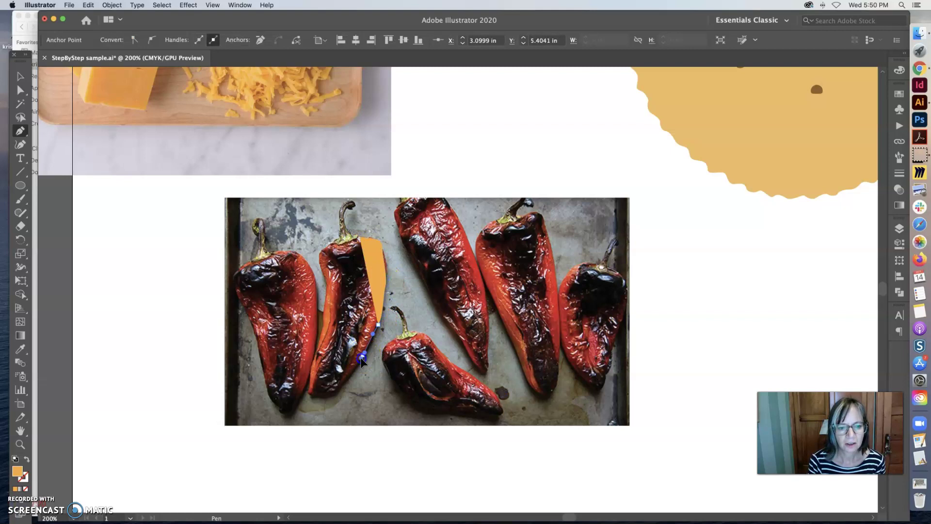
left_click(26, 461)
left_click(343, 384)
left_click(338, 395)
left_click(312, 399)
left_click_drag(309, 384, 317, 344)
left_click(325, 296)
left_click(321, 266)
left_click_drag(329, 240, 334, 239)
left_click_drag(345, 199, 350, 234)
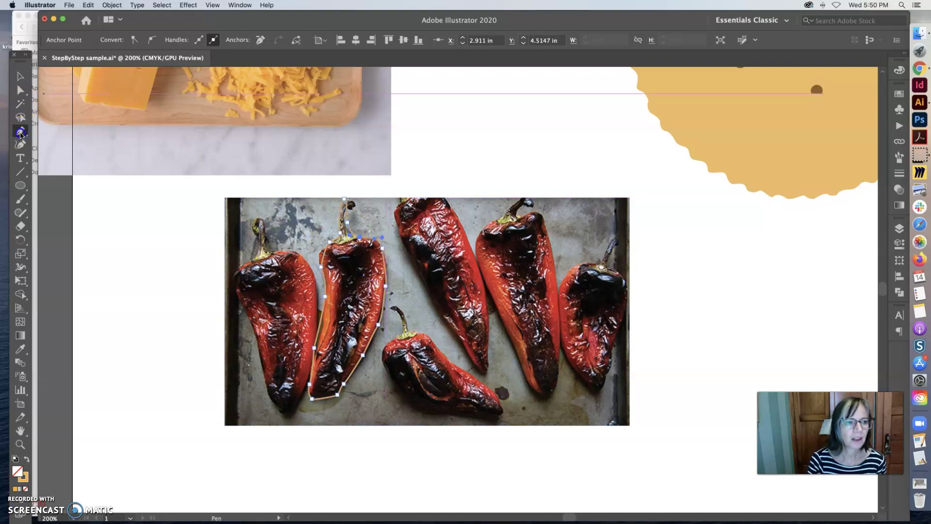
Trace a closed curved outline around the pepper's dark inner hollow.
left_click(334, 252)
left_click_drag(353, 250, 370, 250)
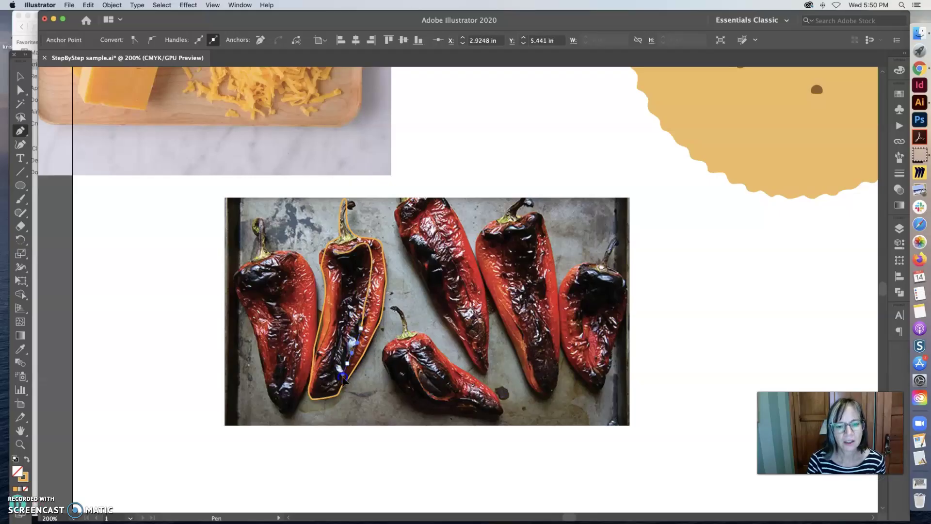
left_click_drag(343, 388, 342, 396)
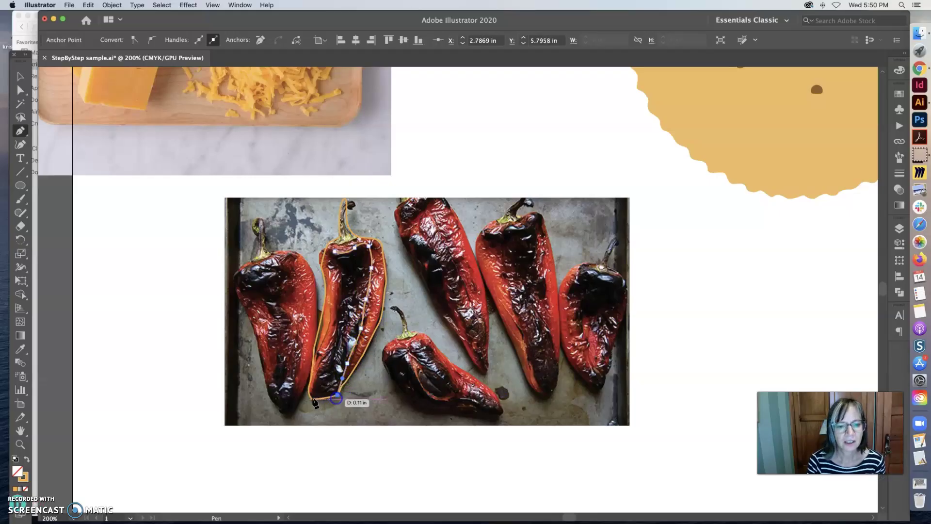
left_click(312, 399)
left_click_drag(321, 364, 334, 345)
left_click(333, 342)
left_click_drag(338, 301, 331, 257)
left_click(339, 258)
Select the finished inner pepper outline and zoom out to the whole layout.
left_click(26, 83)
left_click(21, 78)
left_click(369, 300)
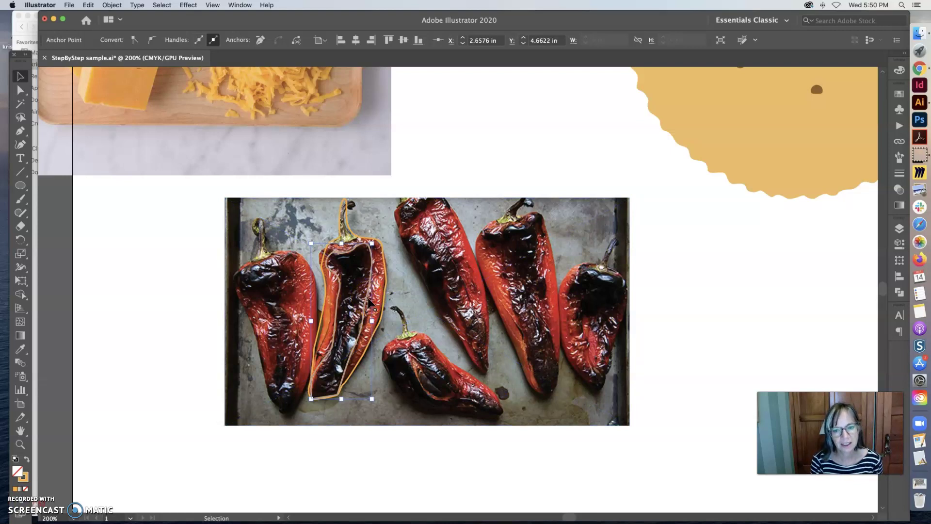
key("super+space")
left_click(521, 194, "alt+super")
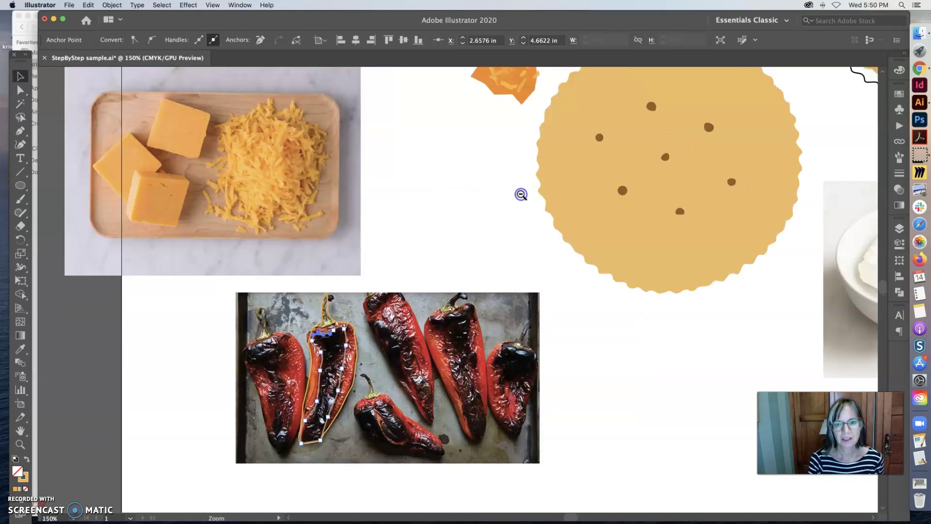
left_click(500, 227, "alt+super")
Move the peppers photo below the outlines and fill the outer pepper with a dark red sampled from it.
left_click(445, 266, "alt+super")
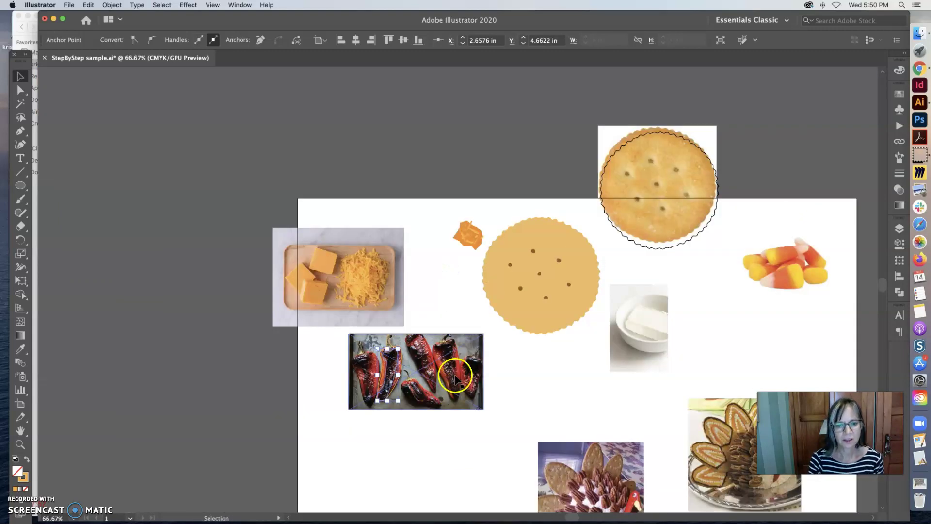
left_click_drag(454, 378, 450, 453)
left_click(419, 378)
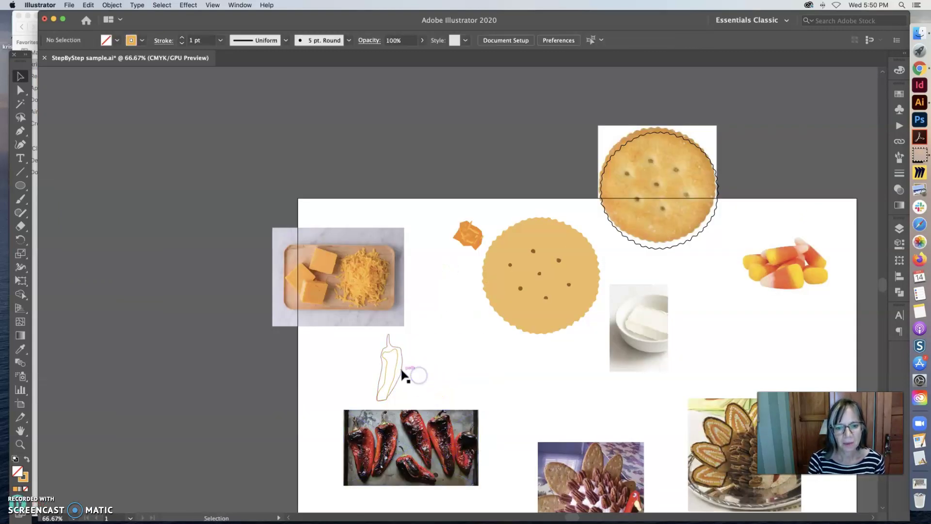
left_click(401, 374)
left_click(20, 349)
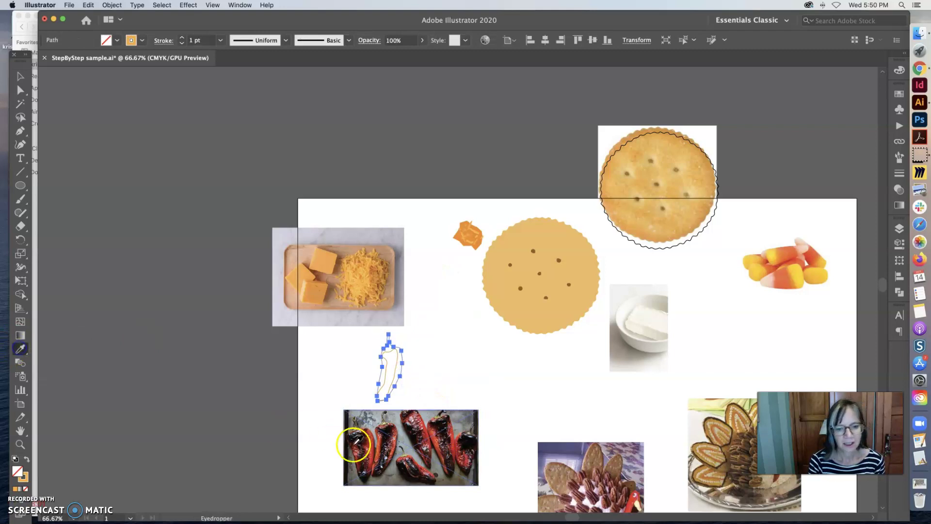
left_click(378, 440)
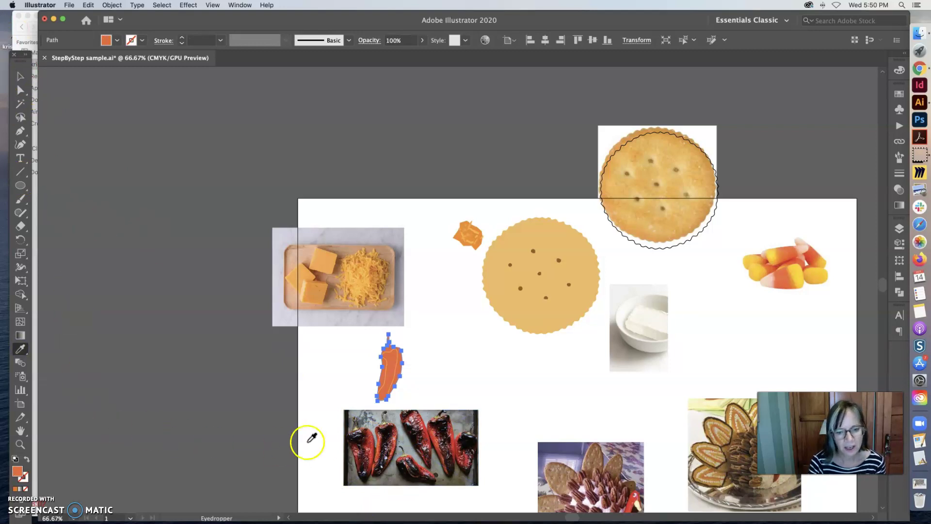
left_click(382, 437)
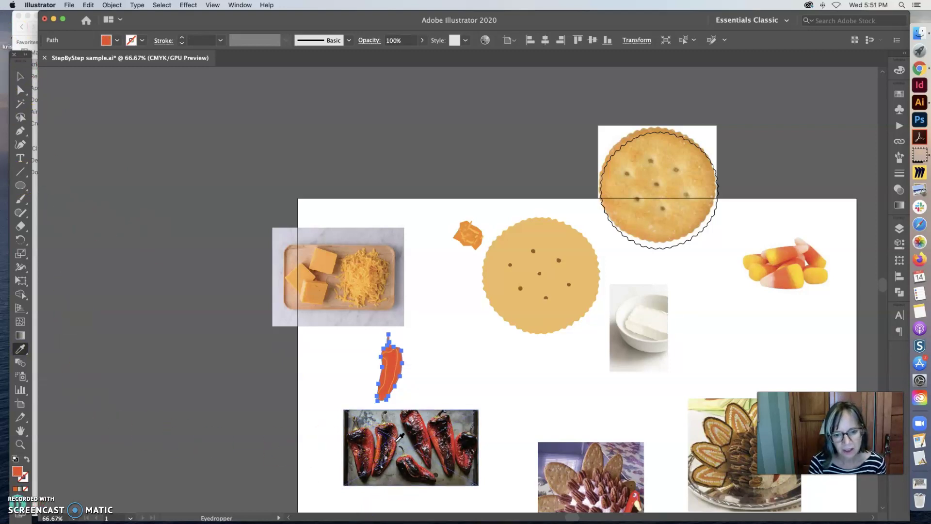
left_click(398, 439)
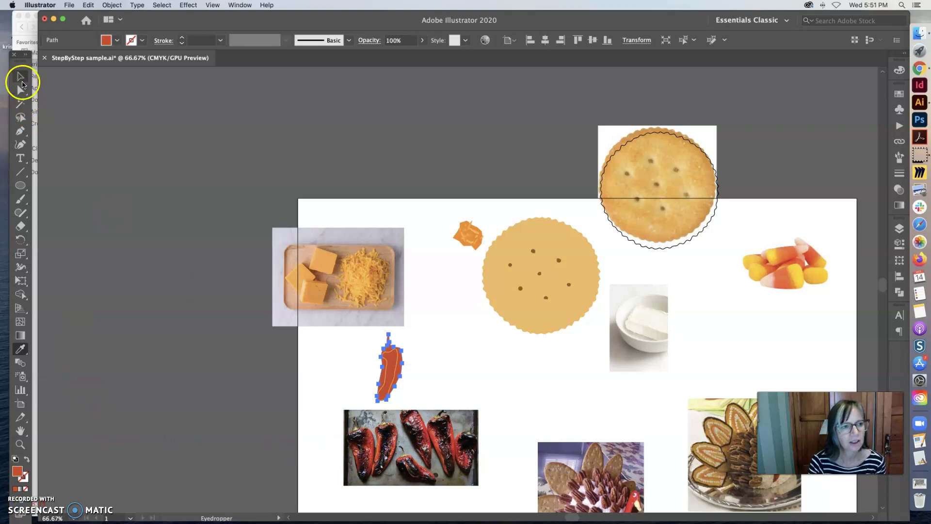
Fill the inner pepper outline with a red sampled from the photo.
left_click(21, 76)
left_click(398, 359)
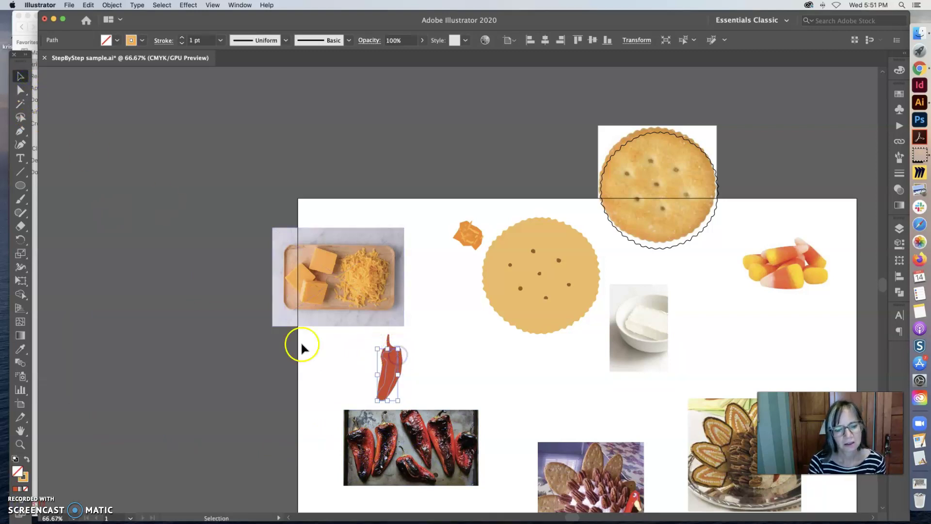
left_click(20, 351)
left_click(387, 437)
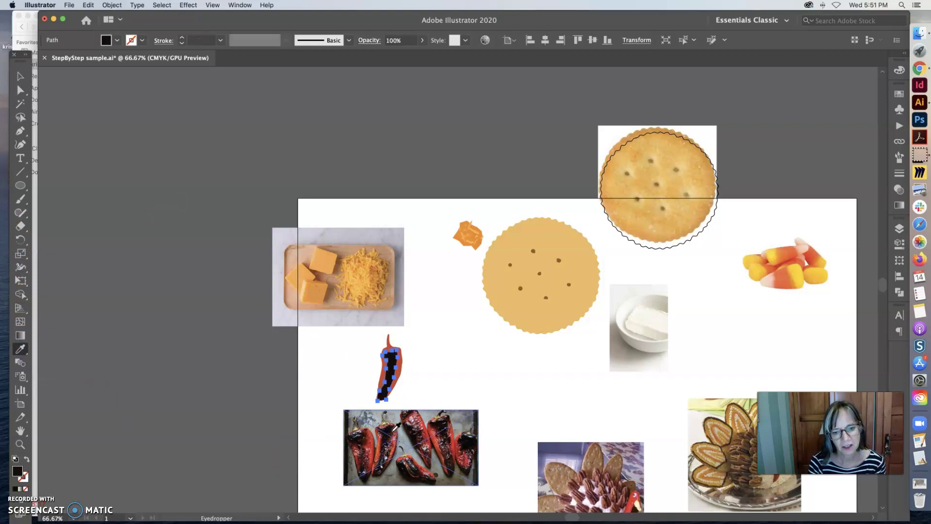
left_click(374, 442)
left_click(395, 438)
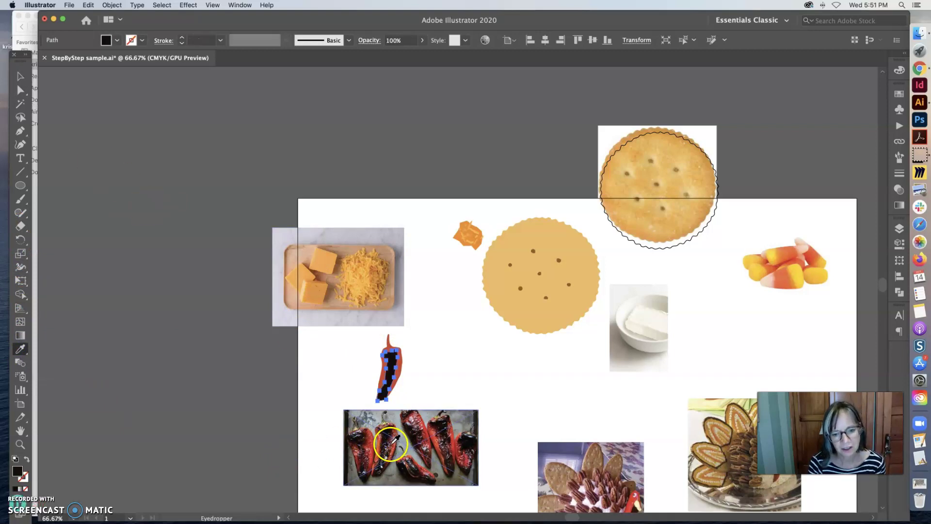
left_click(392, 443)
left_click(393, 437)
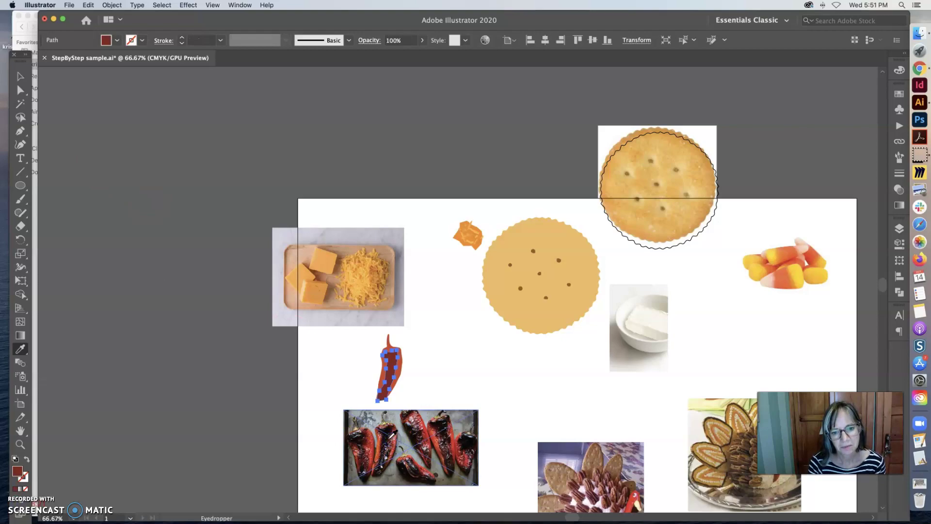
Move the flat pepper up beside the cracker.
left_click(20, 76)
left_click(436, 364)
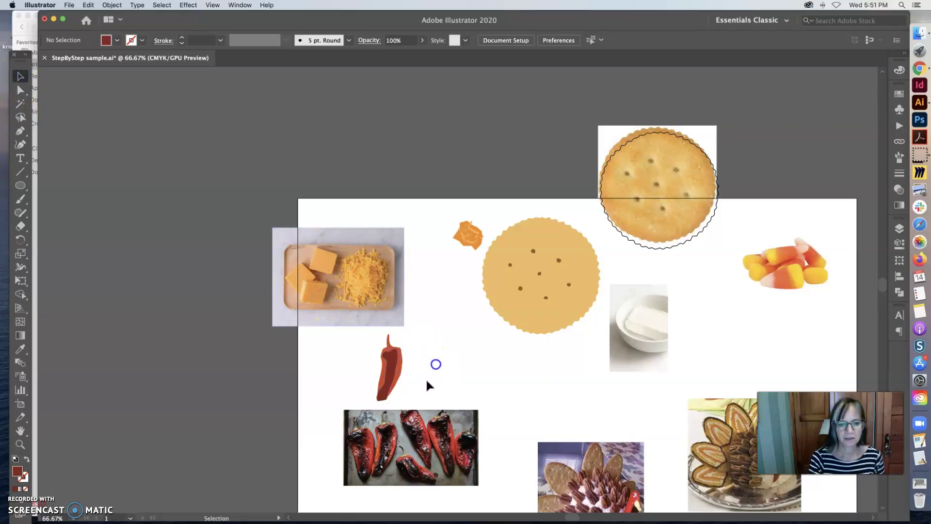
left_click_drag(391, 370, 451, 313)
Nudge the flat pepper higher and enlarge the orange shredded-cheese shape.
left_click(481, 368)
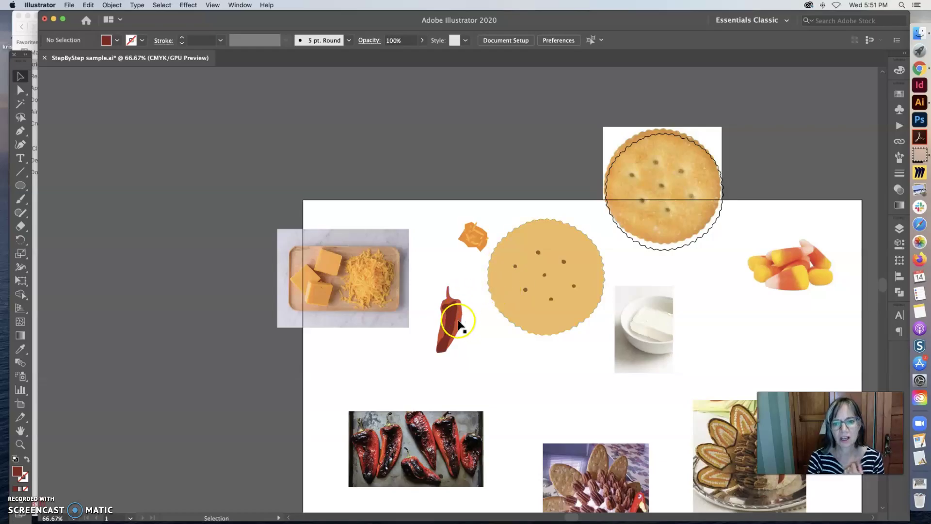
left_click_drag(432, 280, 455, 316)
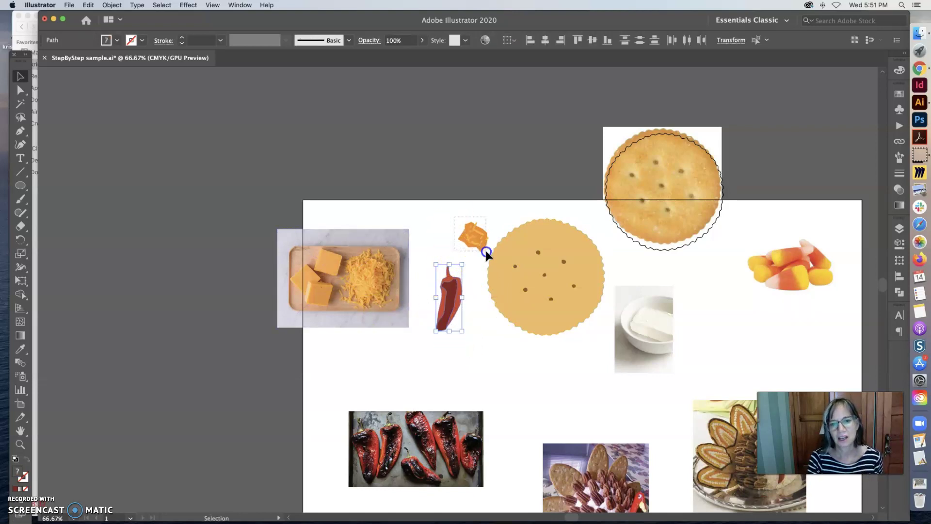
left_click_drag(486, 252, 471, 227)
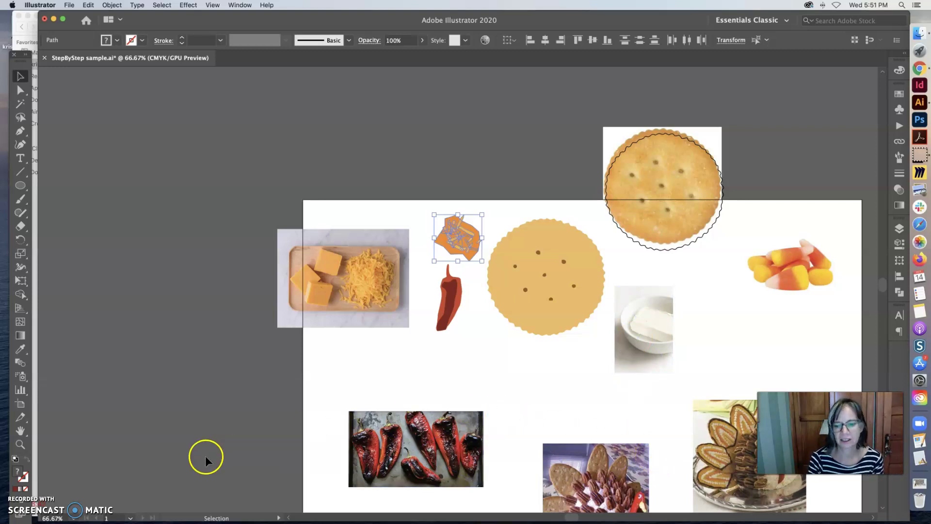
left_click(38, 504)
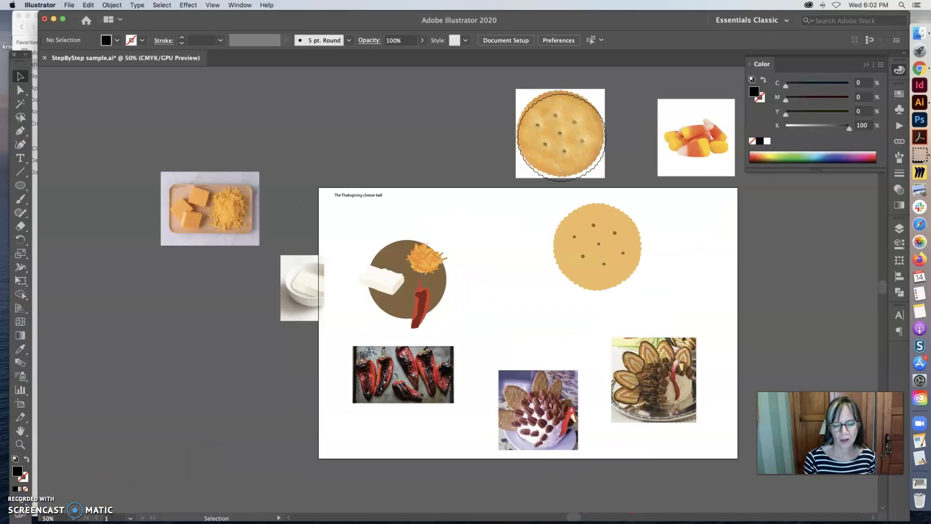
Zoom in, shrink the flat cracker and move it left toward the cheese ball.
left_click(636, 288, "super")
left_click(472, 286, "super")
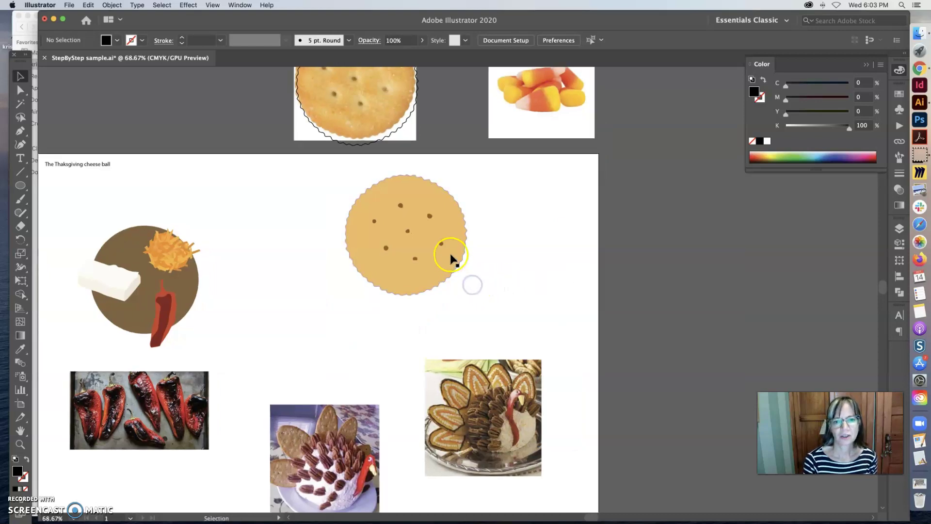
left_click(441, 244)
left_click(474, 262)
left_click_drag(335, 179, 427, 213)
left_click_drag(397, 261, 281, 285)
Shrink the whole cracker with its dots to about 1.64 in wide.
left_click(389, 292)
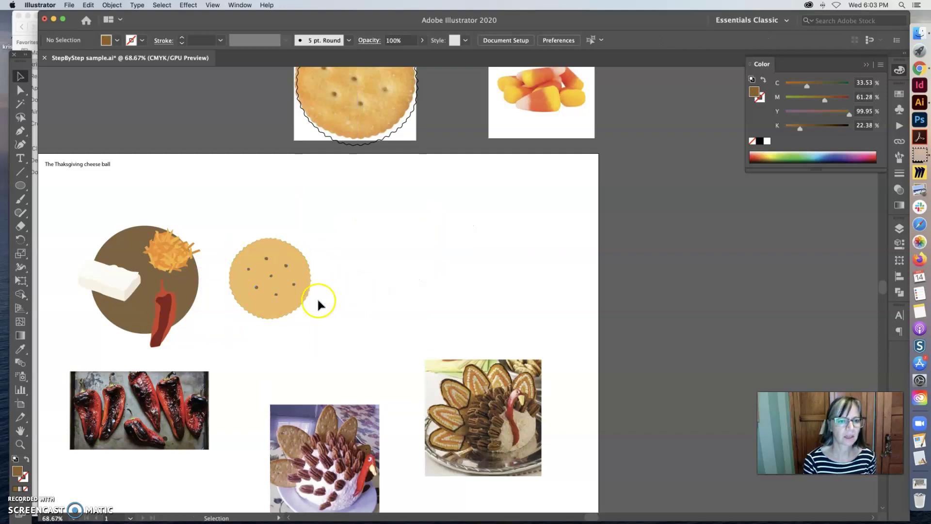
left_click_drag(338, 321, 292, 288)
left_click_drag(230, 238, 231, 238)
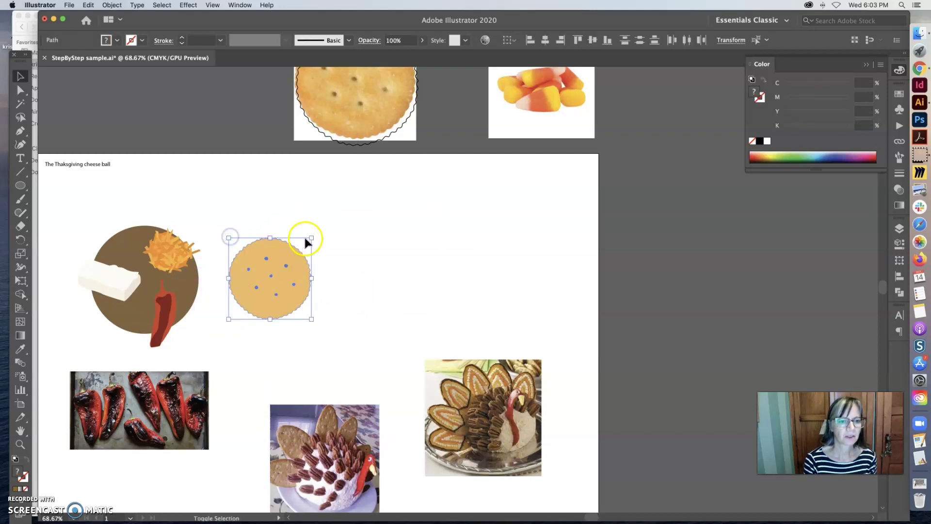
left_click_drag(311, 237, 280, 265)
left_click(311, 287)
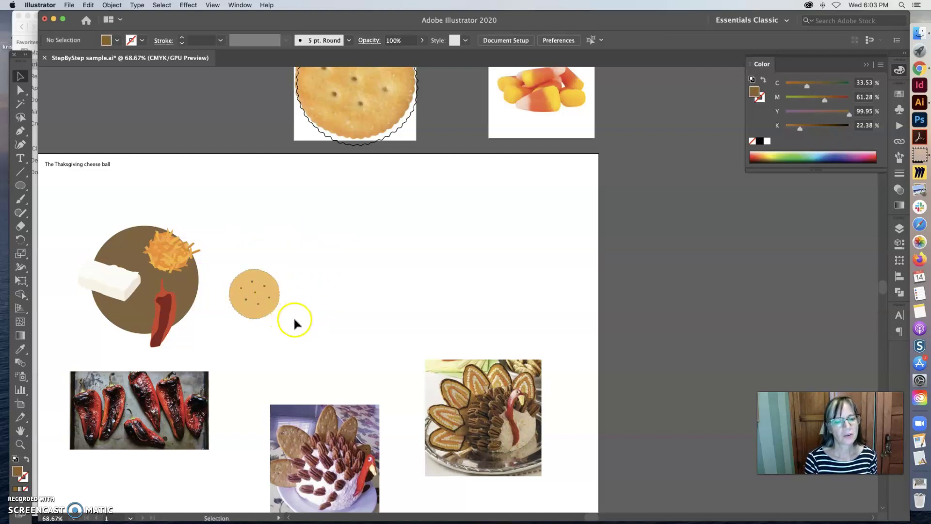
Colour the cracker's dot group tan by sampling the cracker photo, then reselect the dots.
left_click(238, 274)
left_click(261, 286)
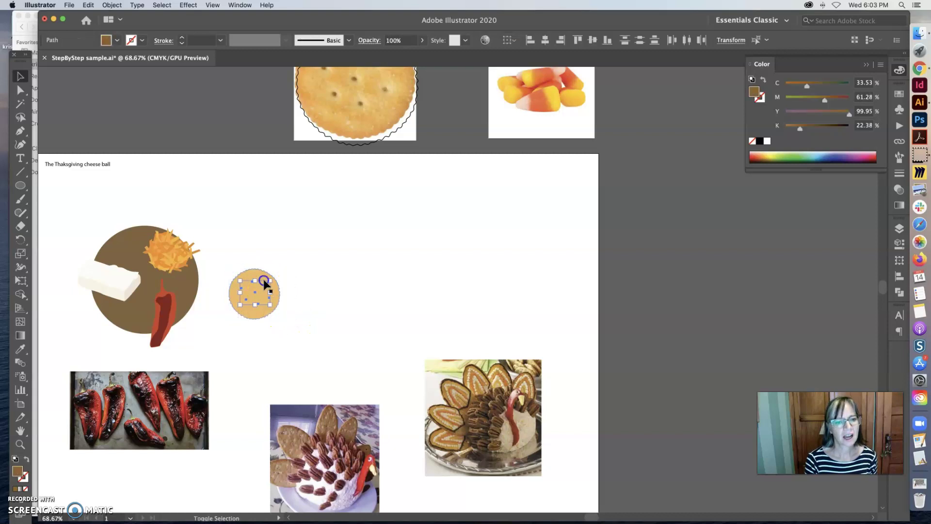
left_click(20, 349)
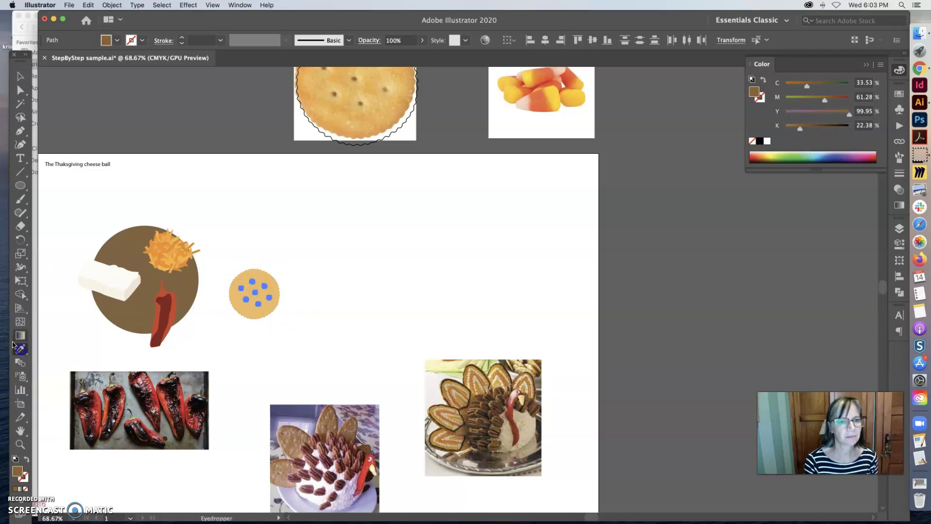
left_click(398, 118)
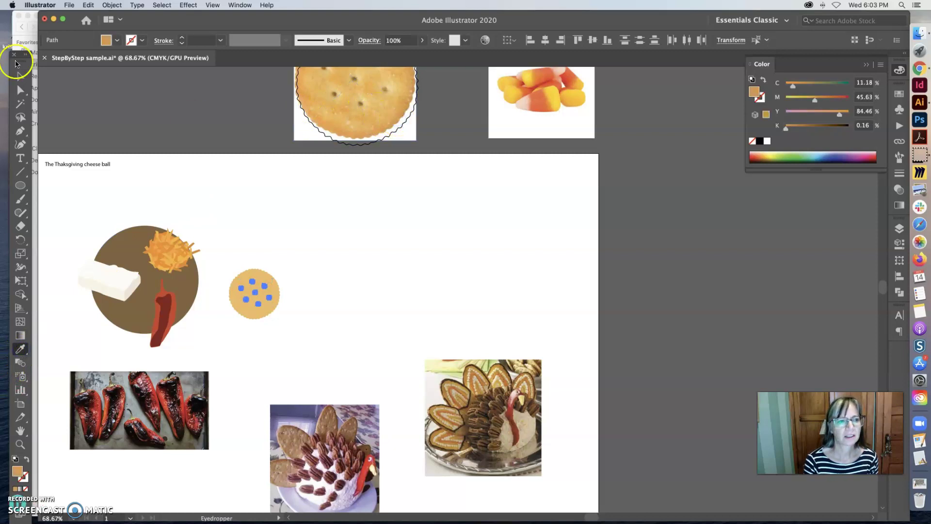
left_click(20, 76)
left_click(306, 338)
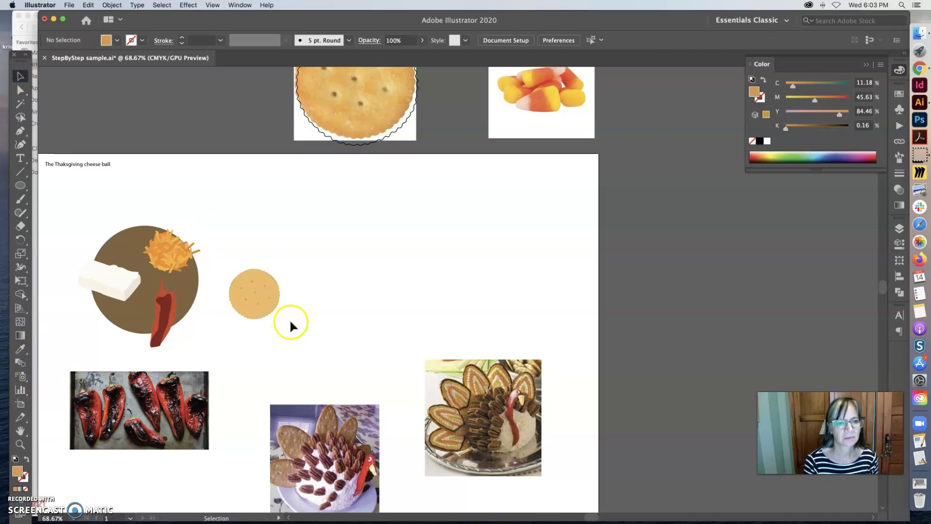
left_click_drag(293, 324, 237, 271)
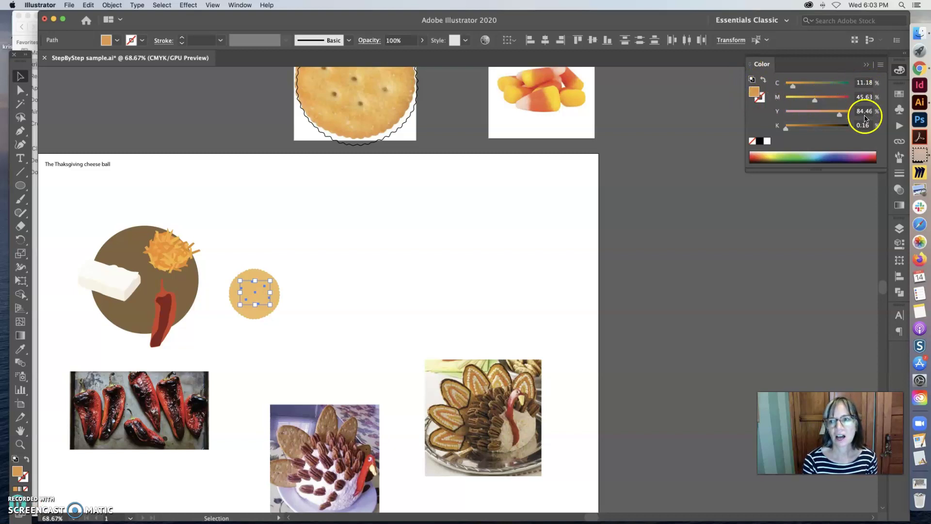
Apply the last used colour to the dots' outline and undo the cracker's resize.
left_click(762, 99)
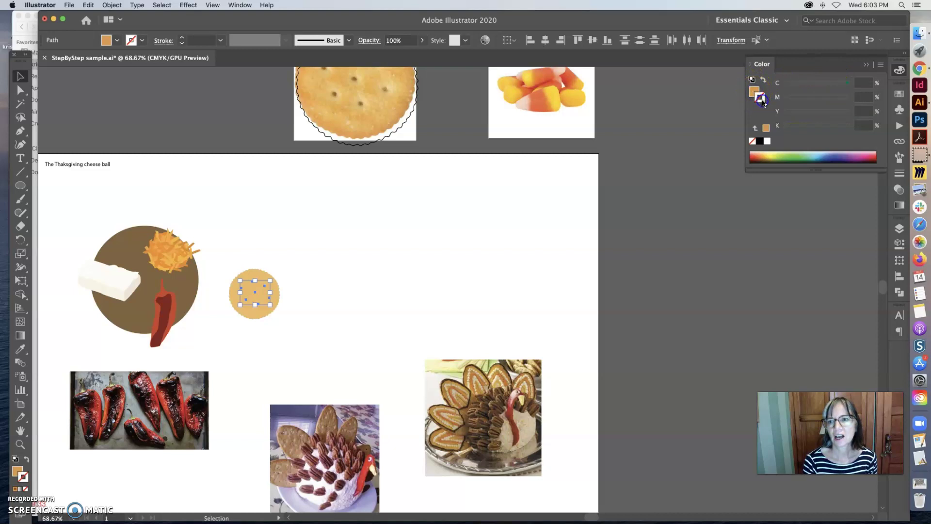
left_click(763, 103)
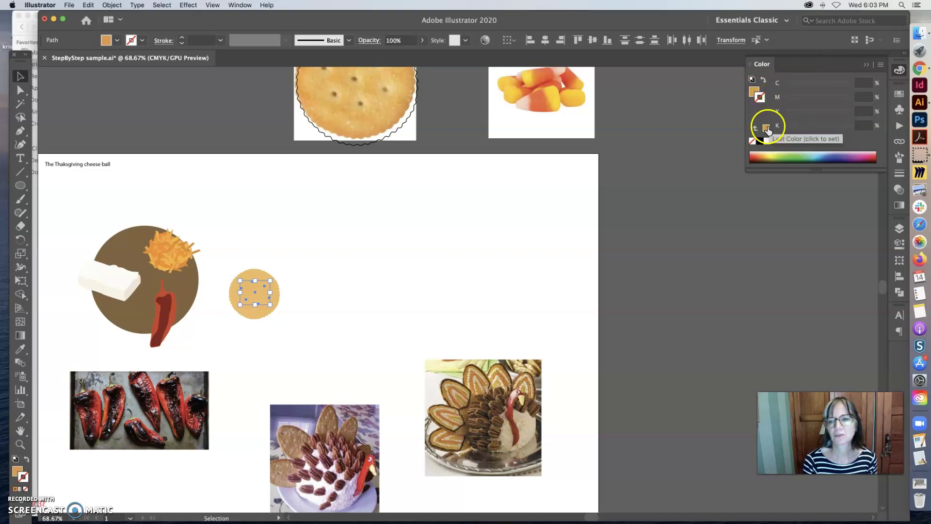
left_click(763, 97)
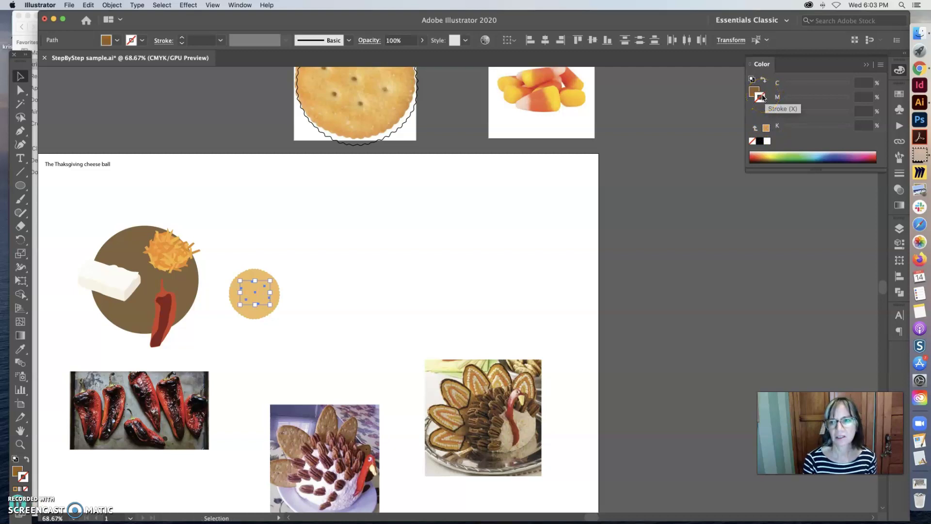
key("super+z")
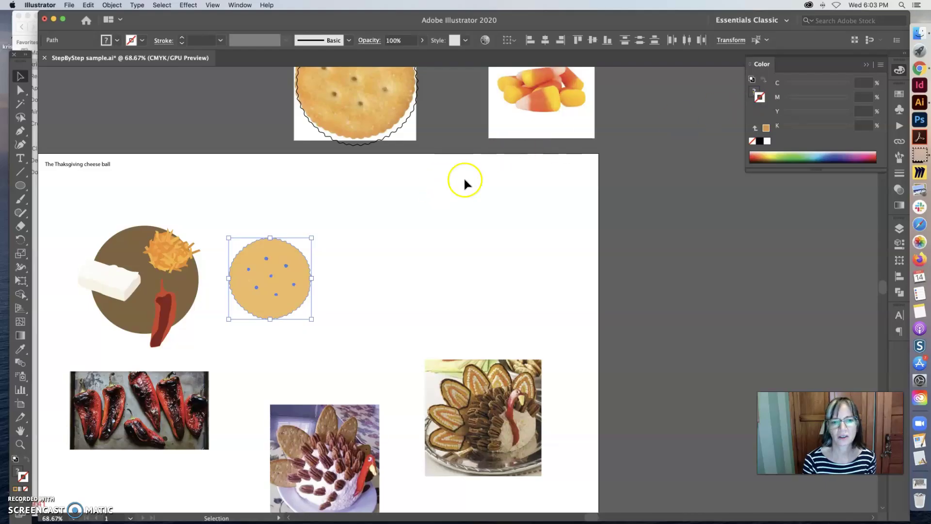
Select only the cracker's seven dots, leaving the cracker base unselected.
left_click(124, 248)
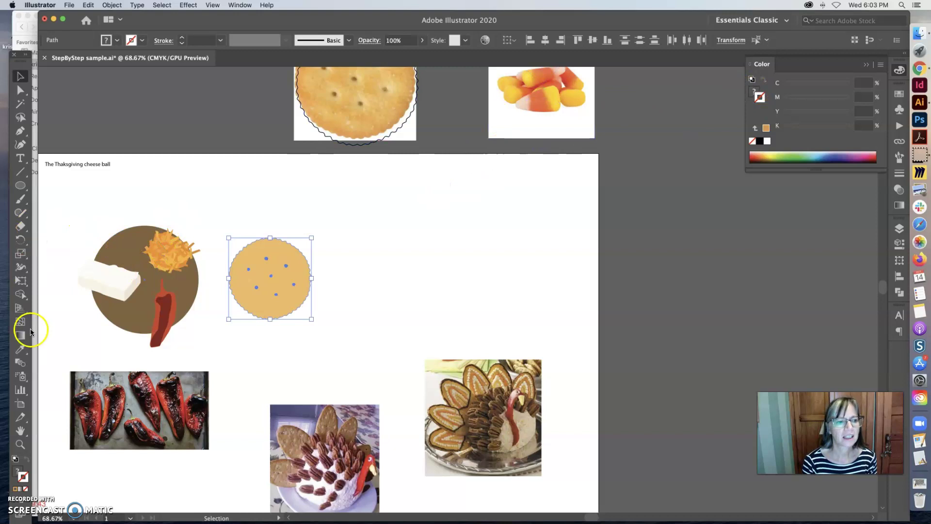
left_click(286, 251)
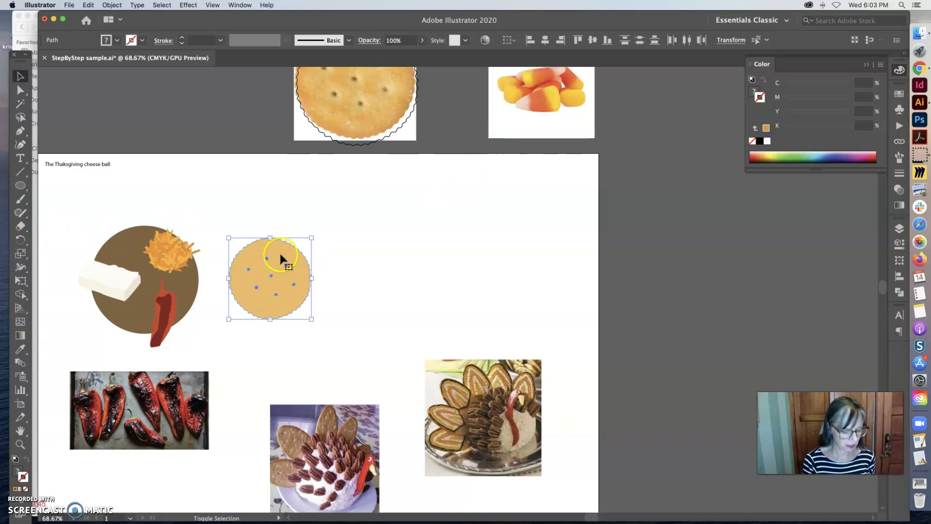
left_click(343, 265)
left_click(286, 265)
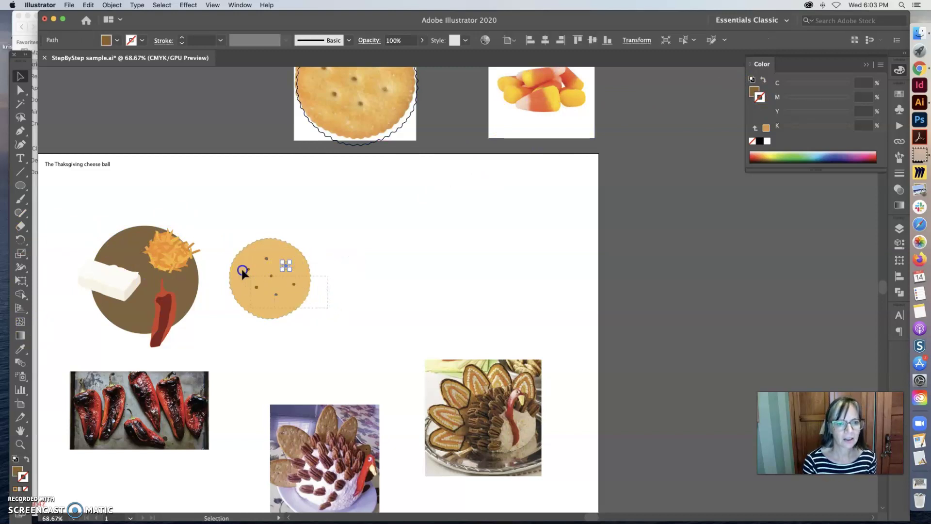
left_click_drag(237, 266, 239, 252)
left_click(268, 252, "shift")
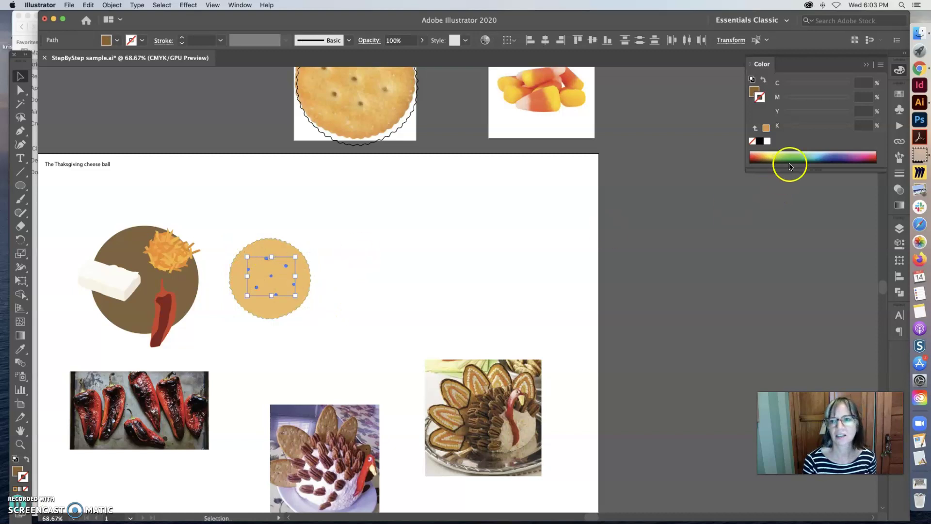
Give the dots a brown outline matching their fill colour.
left_click(755, 93)
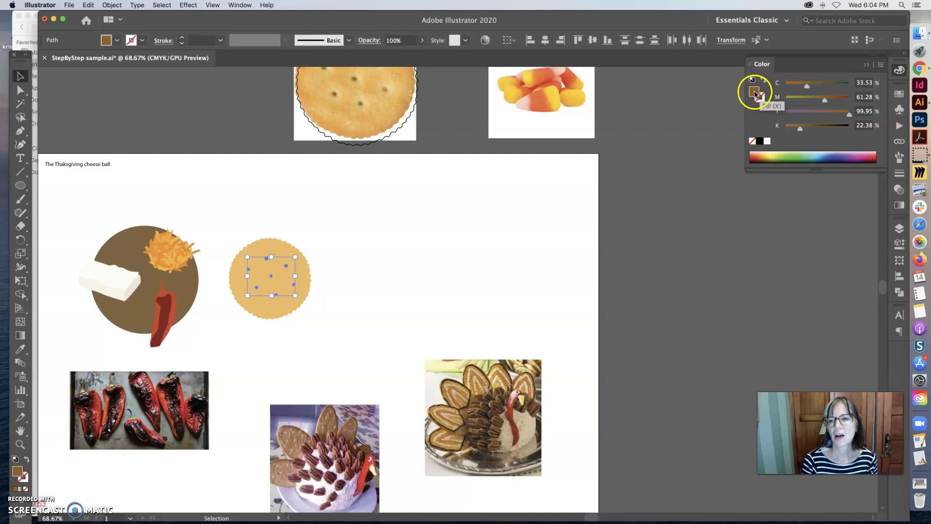
left_click(762, 100)
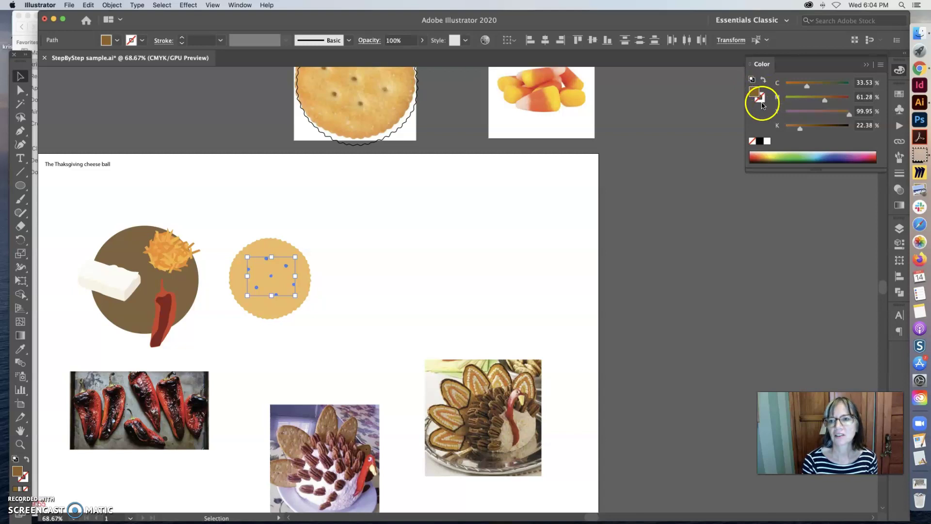
left_click(756, 92)
left_click(763, 101)
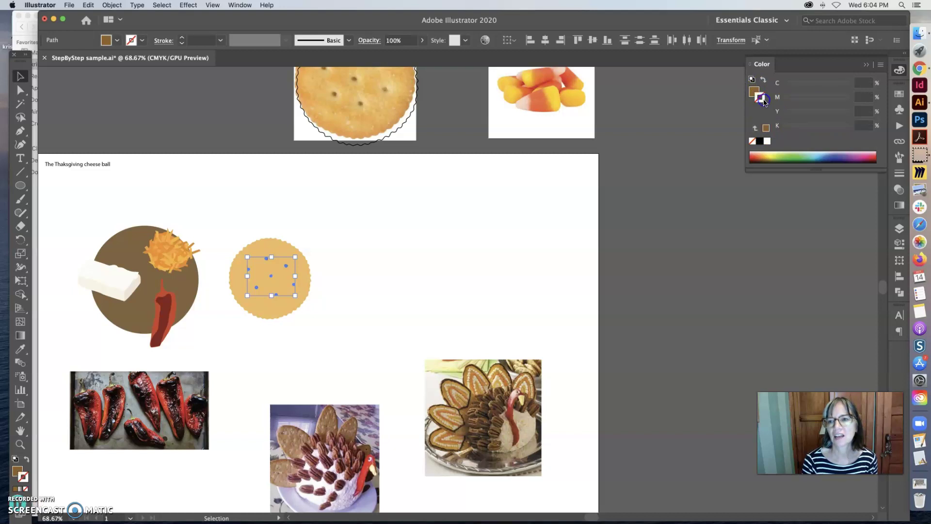
left_click(766, 129)
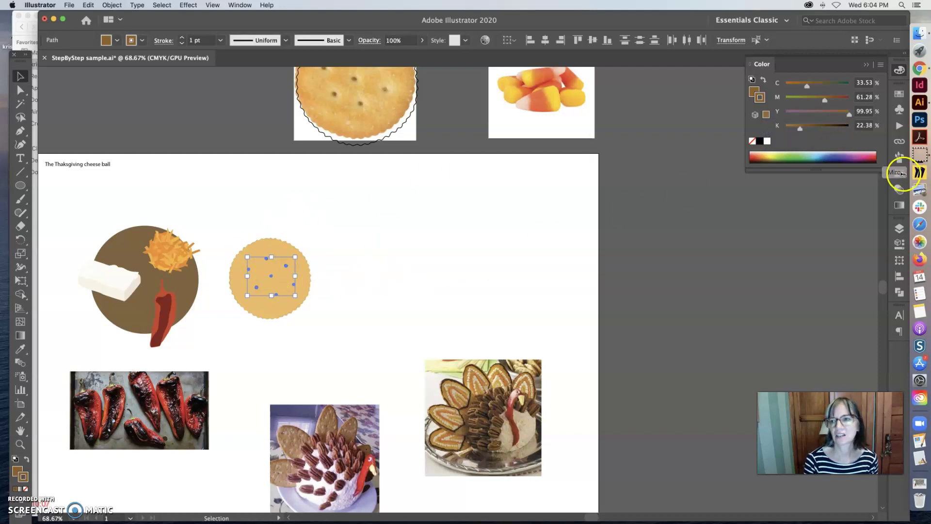
Thicken the dots' outline to 2 pt and deselect to check the result.
left_click(900, 173)
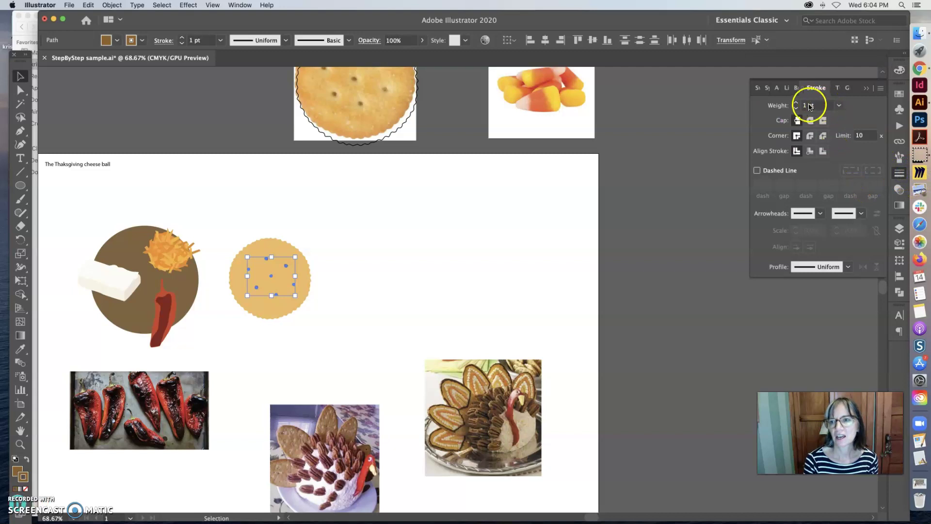
left_click(797, 102)
left_click(333, 291)
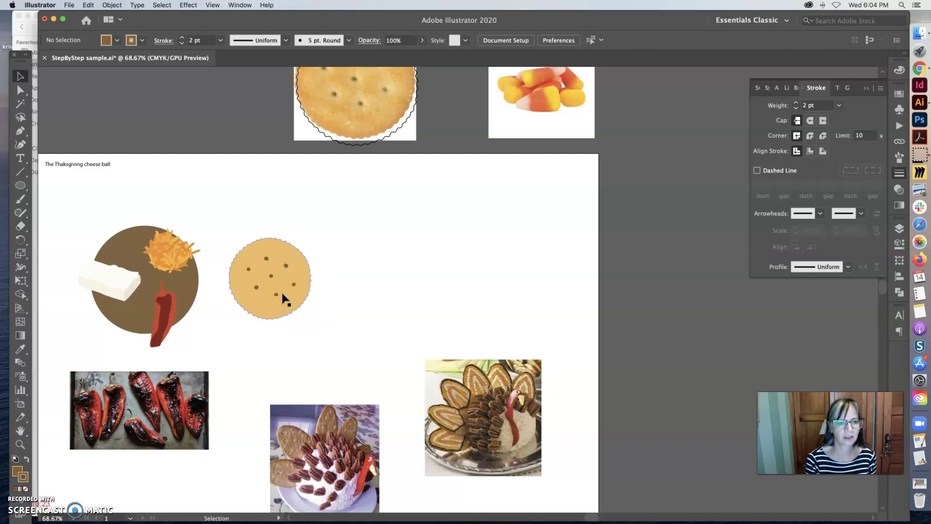
left_click(313, 294)
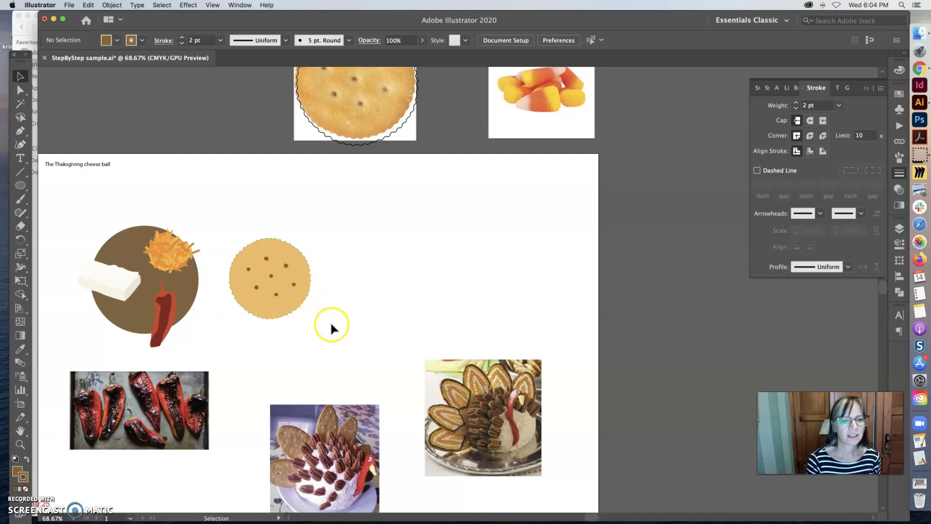
Move the title lower and further right on the artboard.
left_click_drag(260, 254, 227, 214)
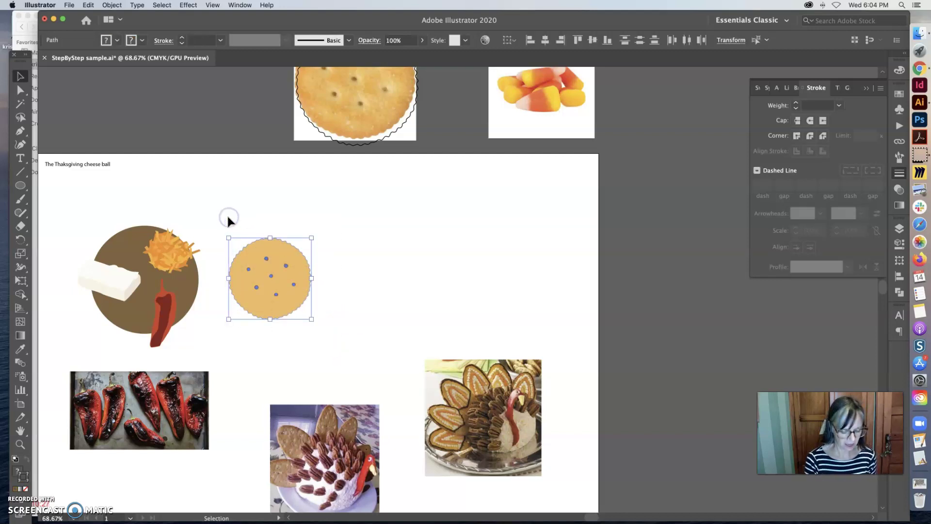
key("a")
key("v")
left_click_drag(101, 167, 210, 179)
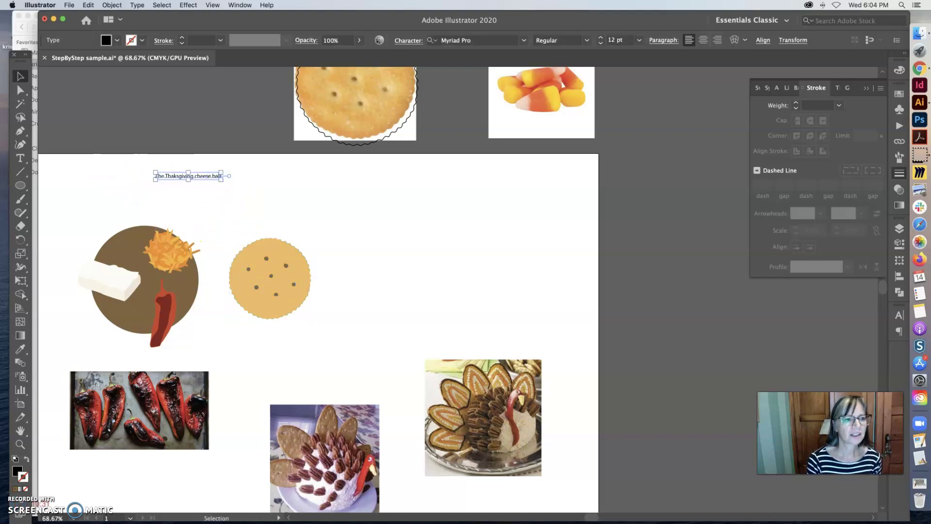
Add the missing n and capitalize Cheese and Ball, then select the whole title line.
left_click(20, 158)
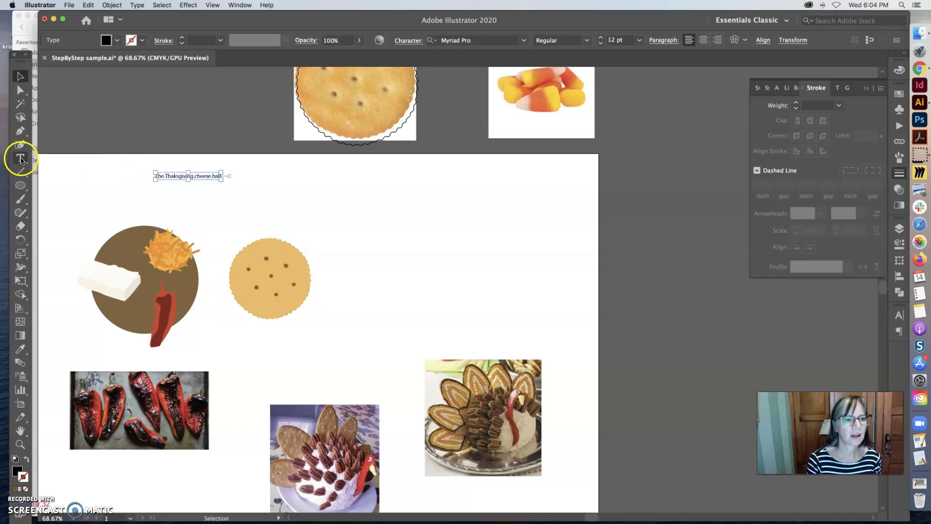
left_click(174, 175)
type("n")
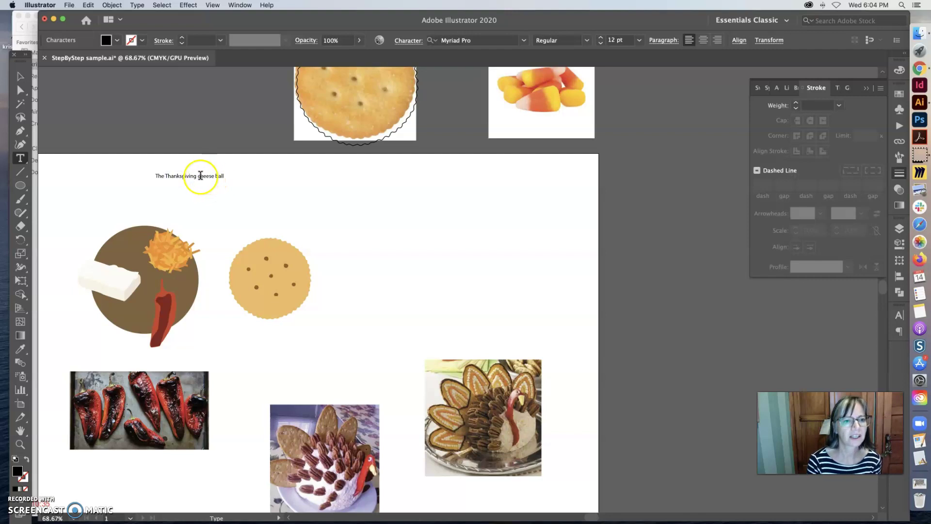
left_click(198, 176)
key("Delete")
type("C")
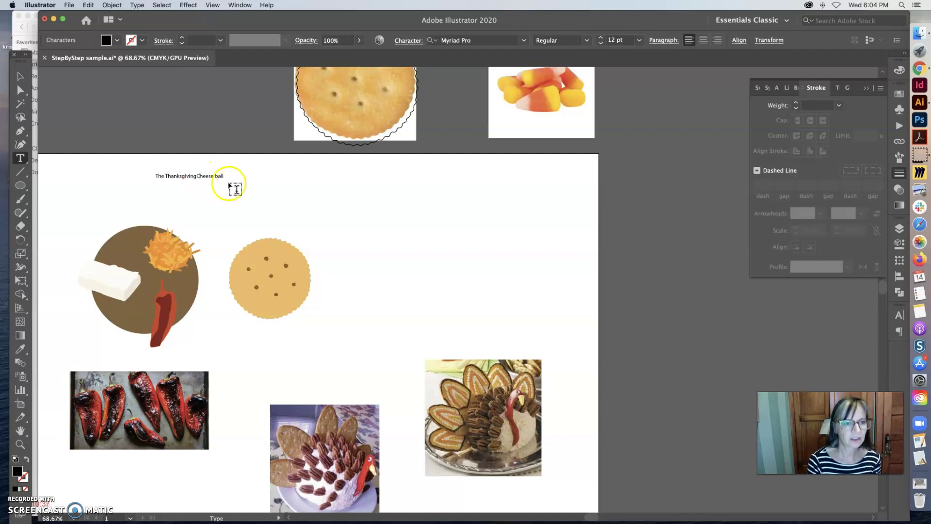
left_click(197, 176)
left_click(214, 175)
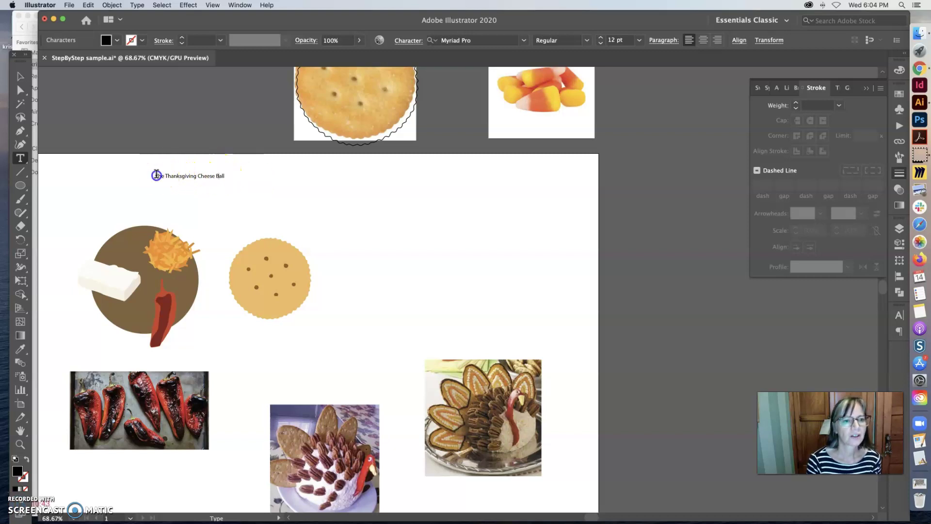
left_click_drag(158, 176, 227, 175)
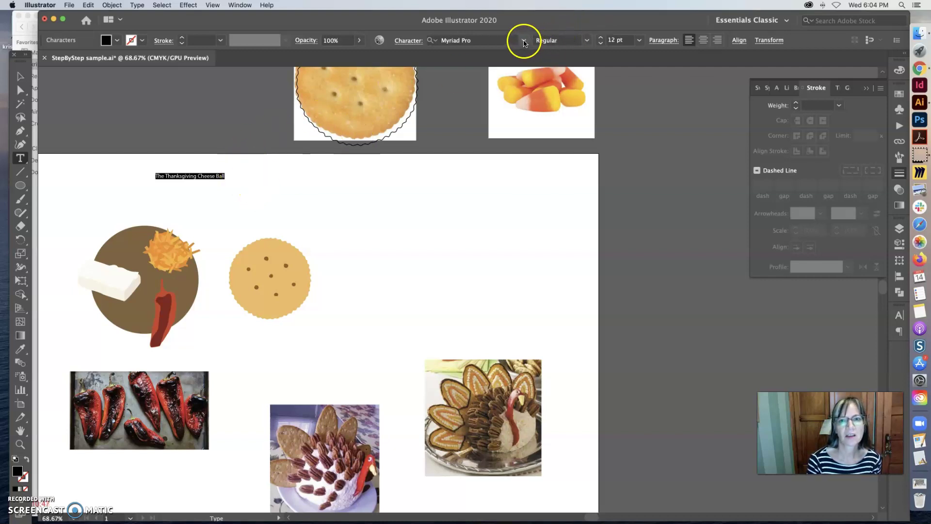
Reselect the title and set it in Avenir Next.
left_click(524, 43)
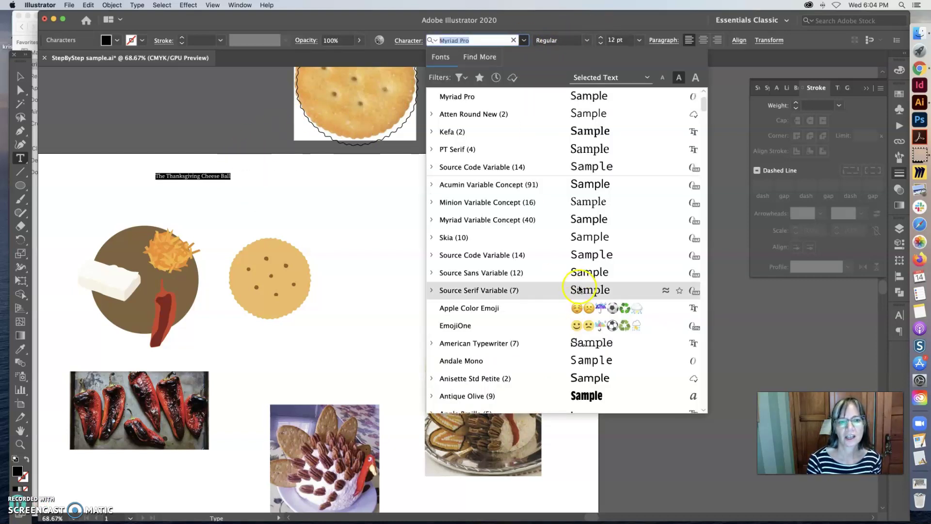
scroll(579, 290, "down", 10)
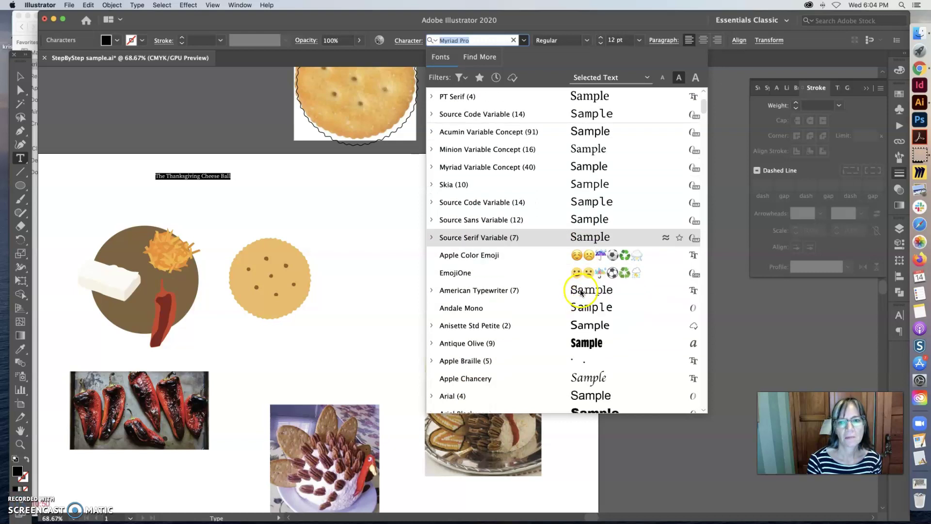
left_click(201, 190)
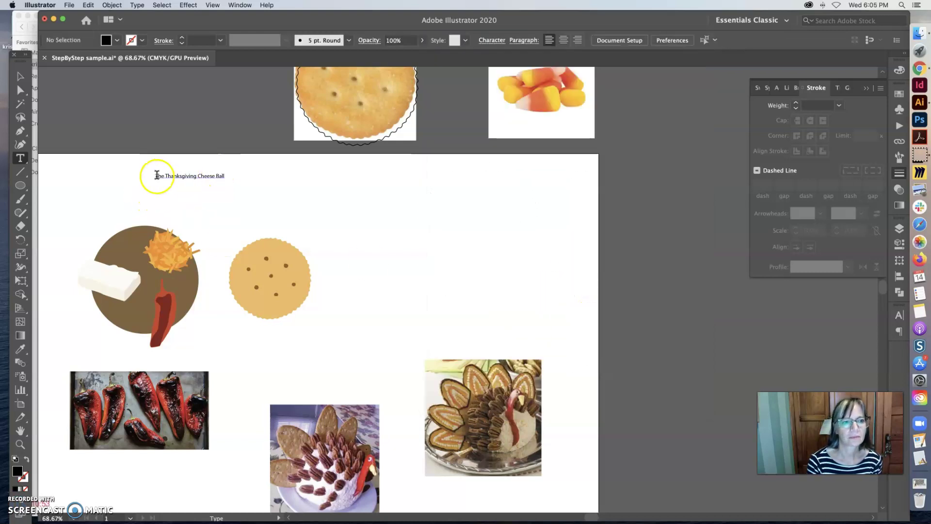
left_click_drag(157, 175, 225, 176)
key("super+c")
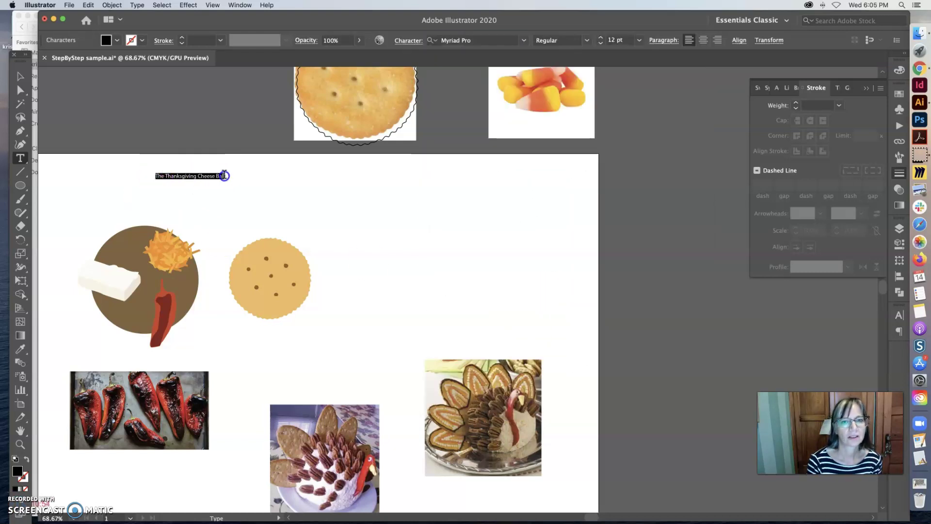
left_click(523, 41)
scroll(605, 333, "down", 5)
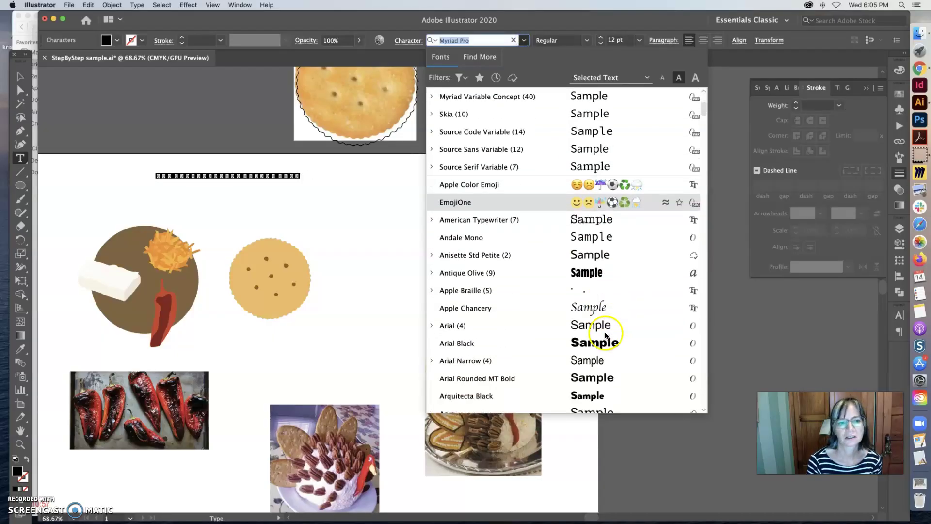
scroll(483, 295, "down", 10)
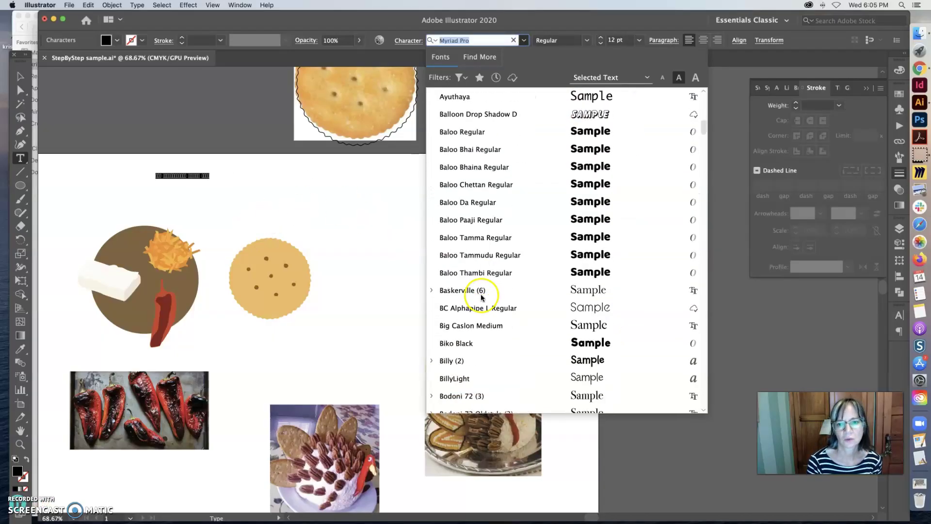
scroll(481, 294, "down", 1)
scroll(524, 220, "up", 8)
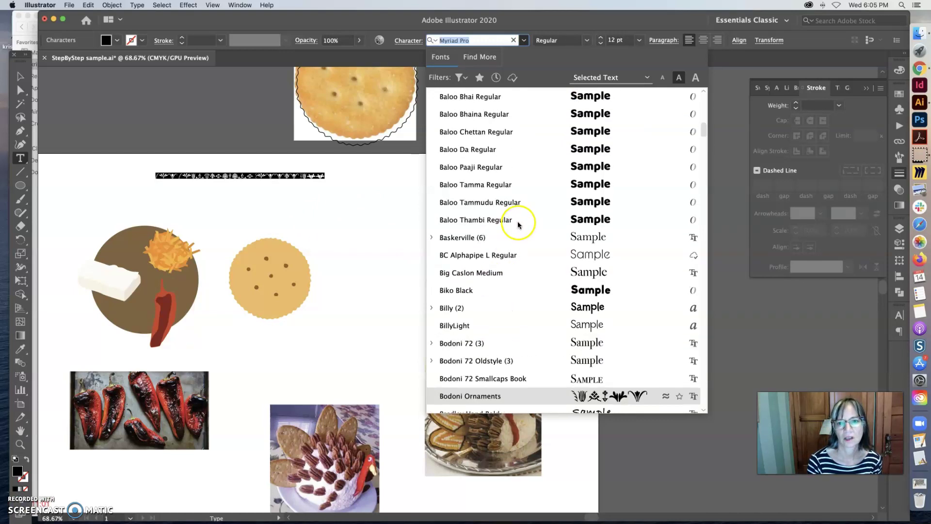
scroll(523, 219, "up", 8)
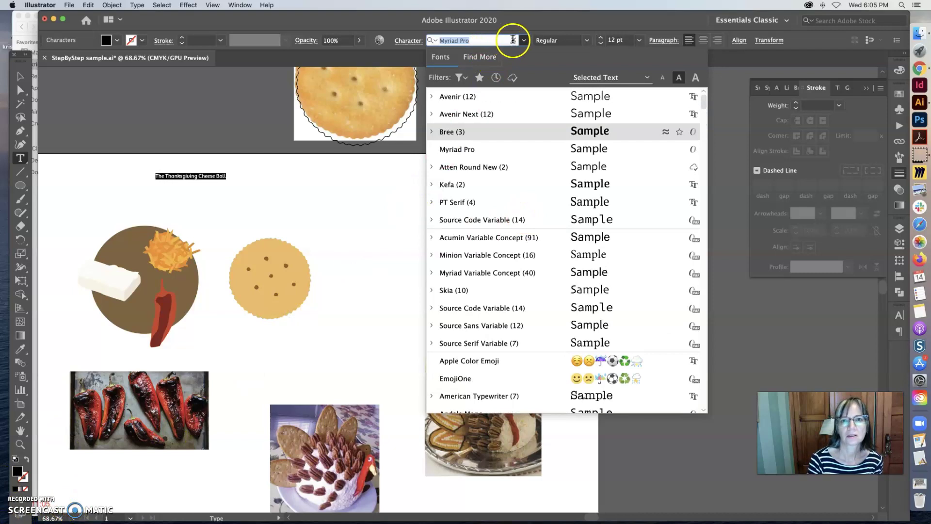
left_click(458, 114)
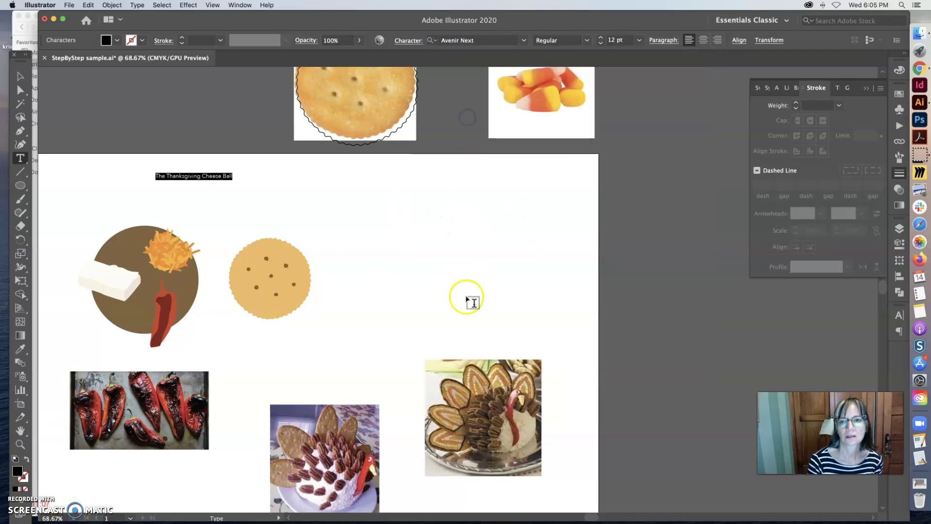
Switch the title to Apple Chancery and deselect it.
left_click(523, 40)
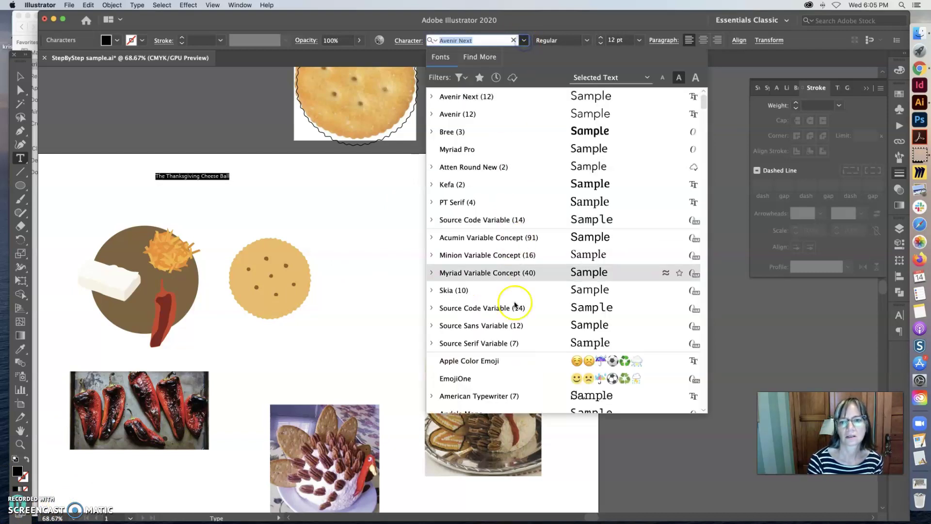
scroll(507, 339, "down", 5)
left_click(499, 342)
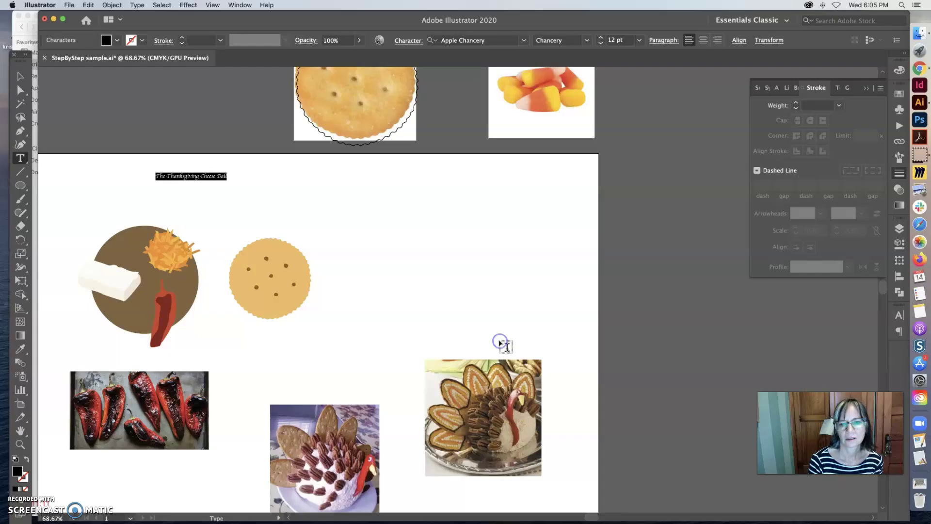
left_click(186, 209)
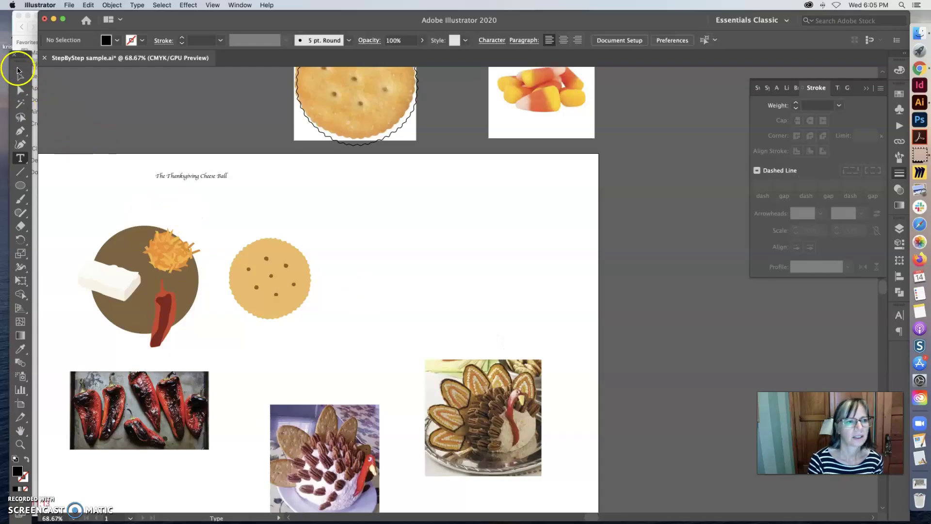
Scroll the font family list to preview fonts on the Apple Chancery title text.
left_click(66, 495)
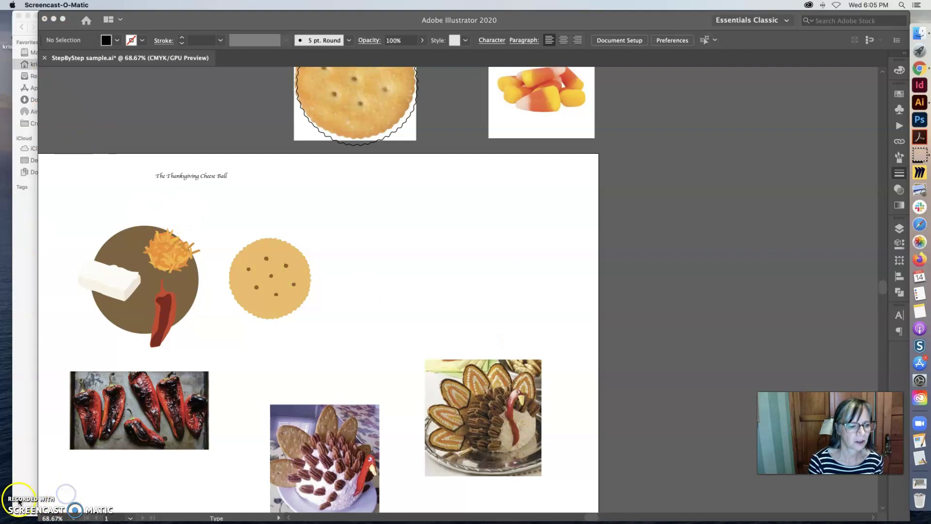
left_click(300, 225)
left_click(20, 159)
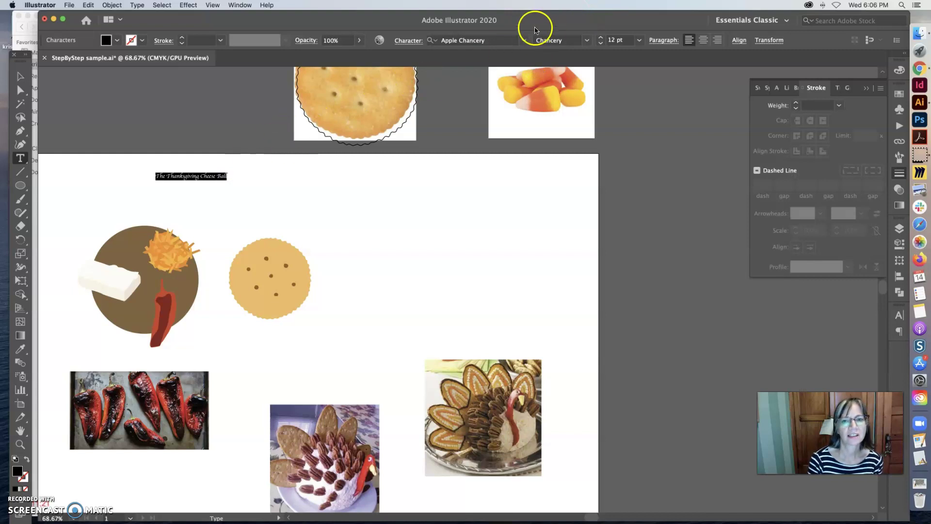
left_click(524, 40)
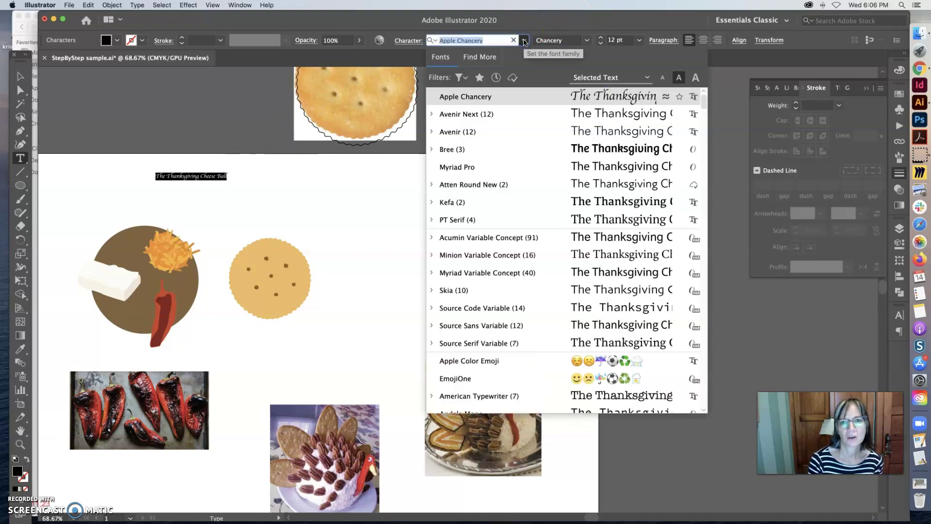
scroll(625, 204, "down", 5)
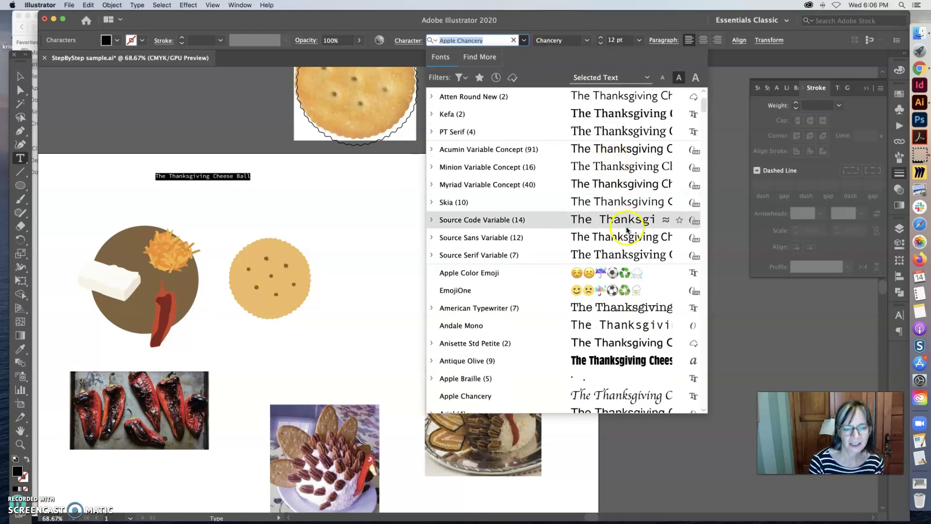
scroll(627, 233, "down", 6)
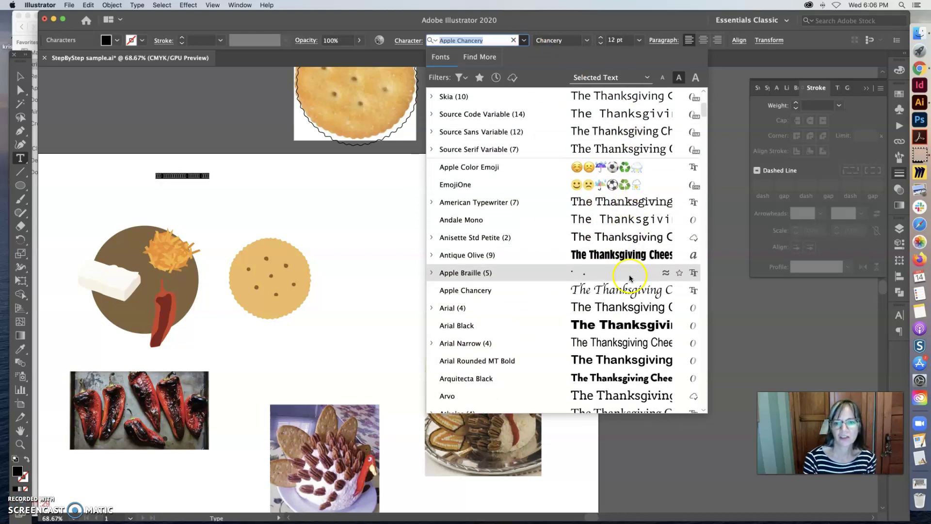
scroll(633, 278, "down", 5)
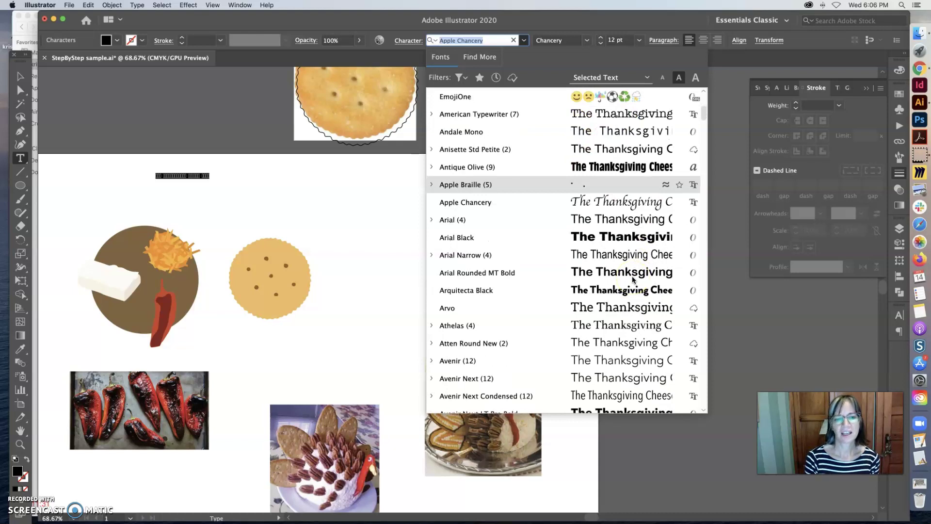
scroll(633, 279, "down", 3)
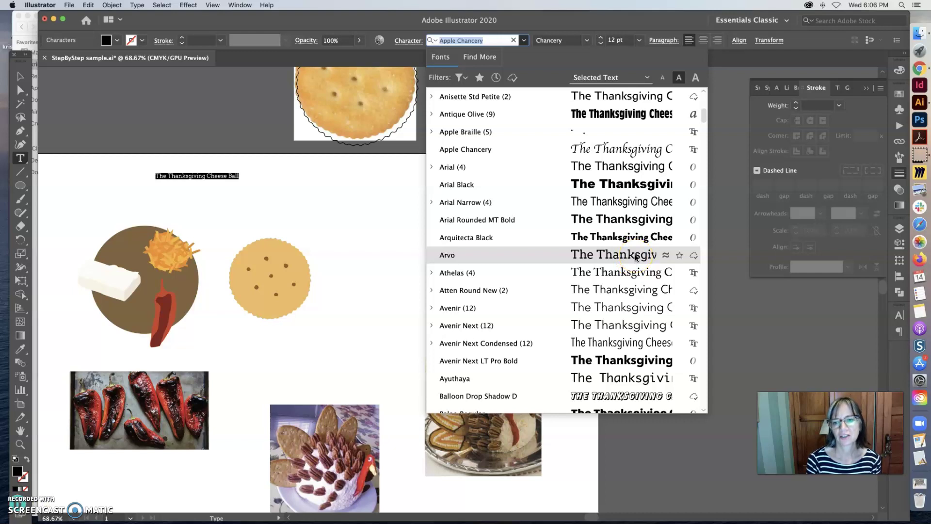
Set the title in Arvo at 24 pt and move it to the page's top-left.
left_click(636, 256)
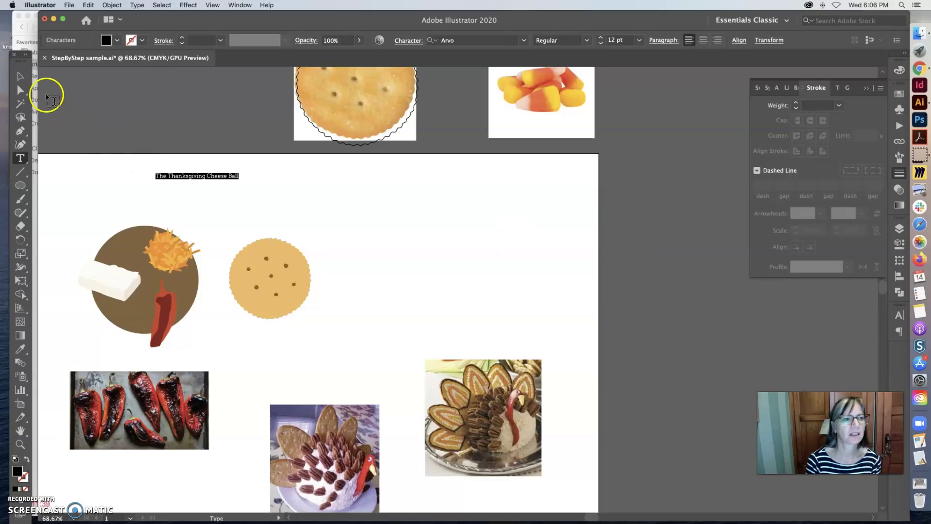
left_click(639, 40)
left_click(651, 191)
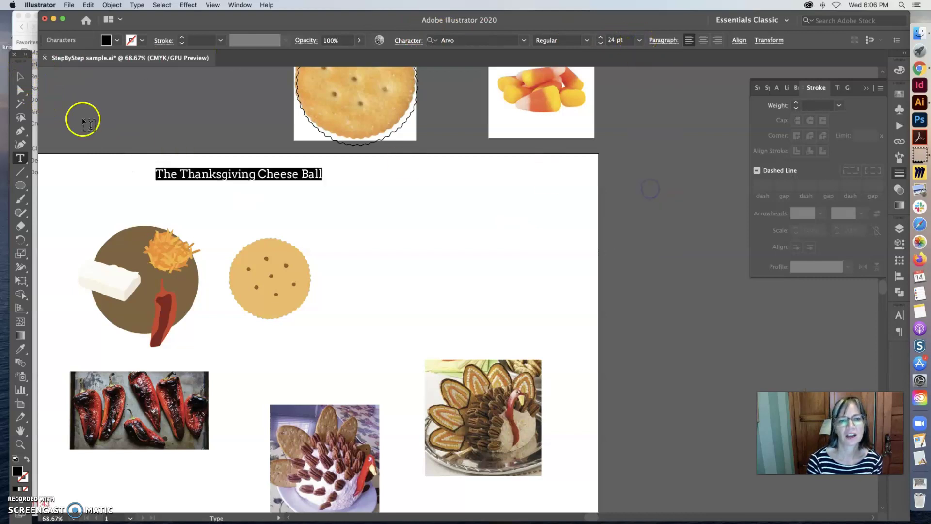
left_click(21, 76)
left_click_drag(247, 181, 152, 175)
Paste a duplicate of the title centred below it and select its text.
key("super+shift+a")
key("super+v")
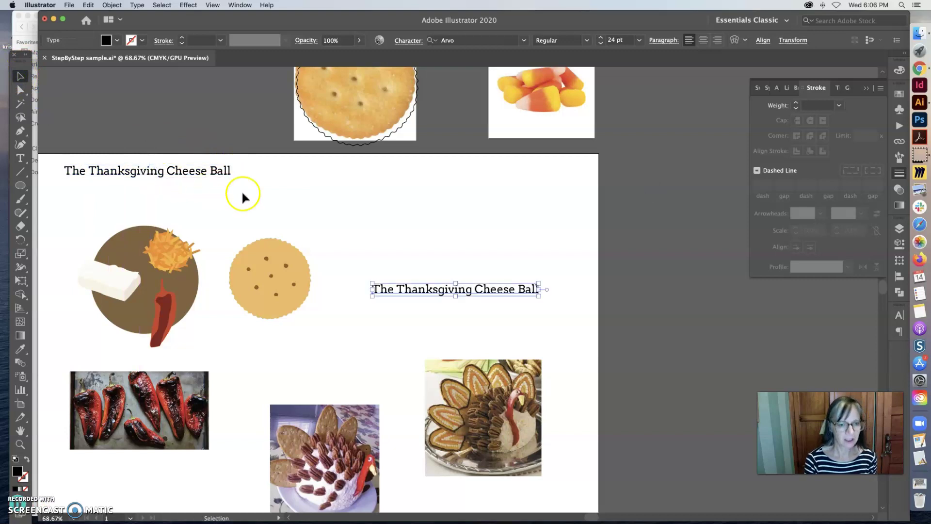
left_click_drag(424, 298, 309, 210)
left_click(21, 158)
left_click_drag(421, 199, 264, 201)
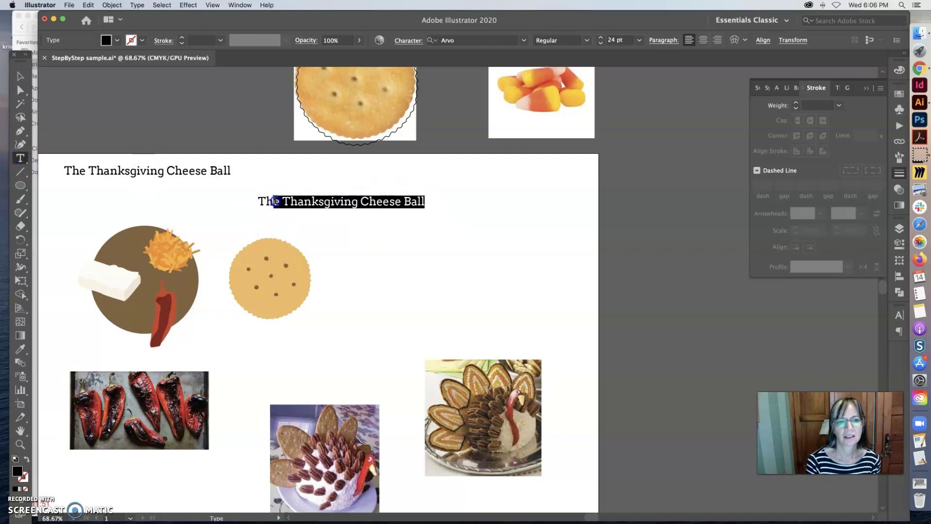
Try Balloon Drop Shadow D, then set the duplicate title in Garden Grown.
left_click(523, 41)
scroll(661, 264, "down", 5)
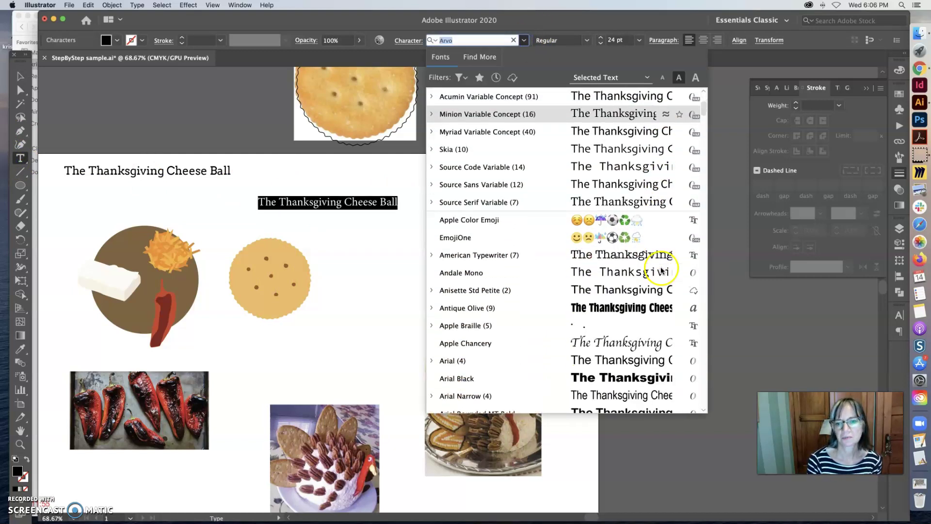
scroll(660, 274, "down", 6)
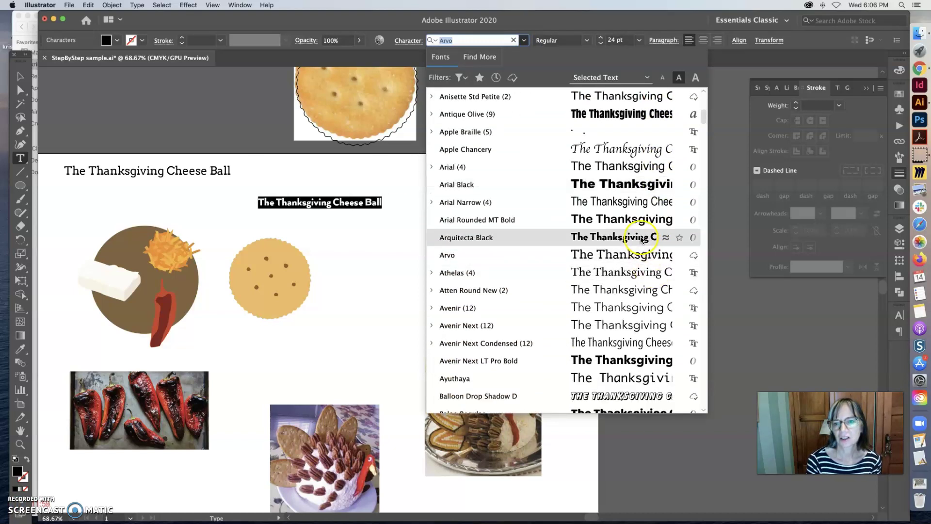
scroll(642, 258, "down", 5)
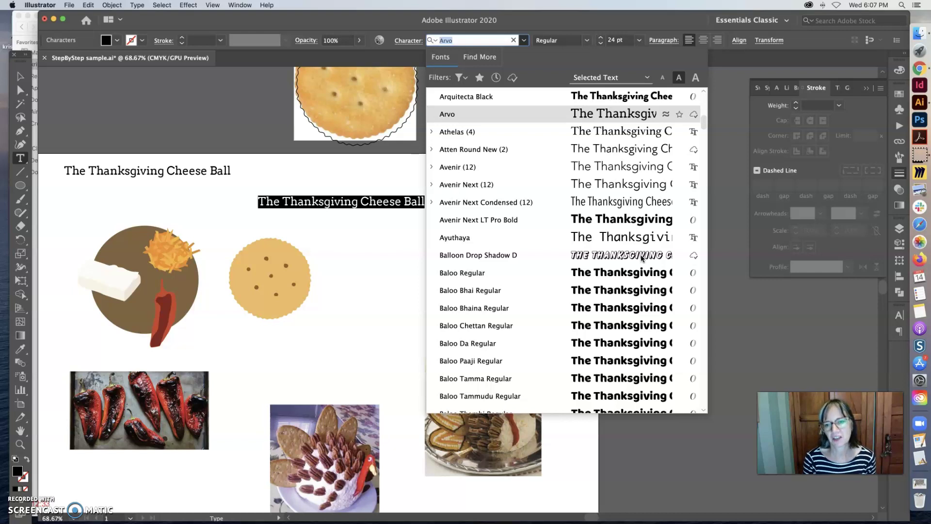
left_click(641, 258)
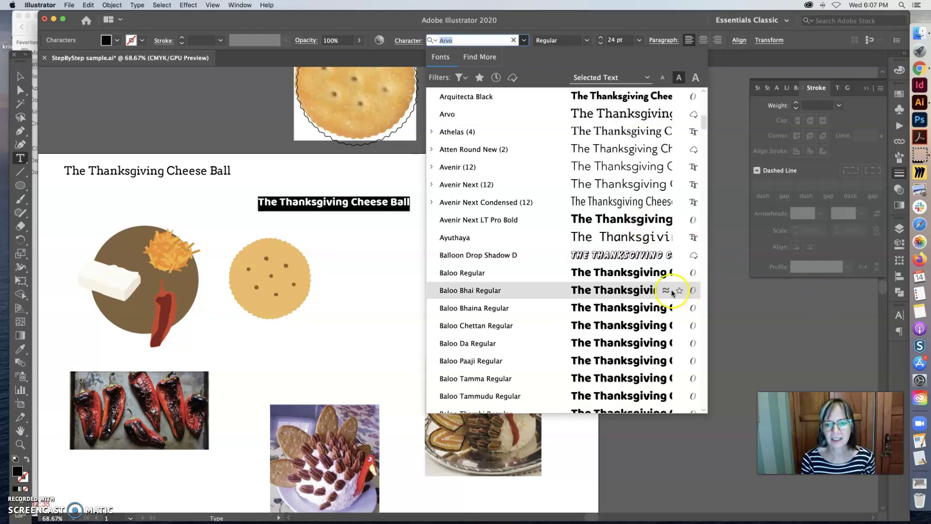
scroll(671, 291, "down", 10)
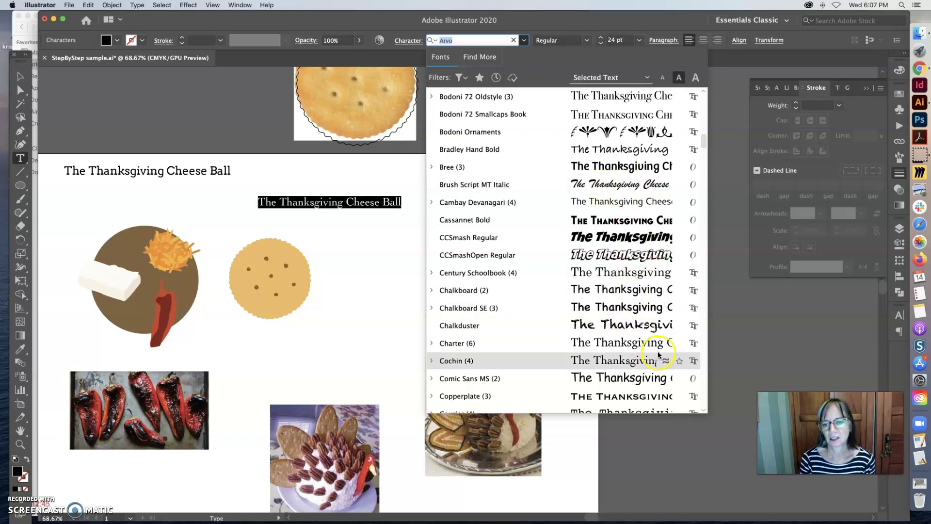
scroll(658, 355, "down", 5)
scroll(659, 355, "down", 12)
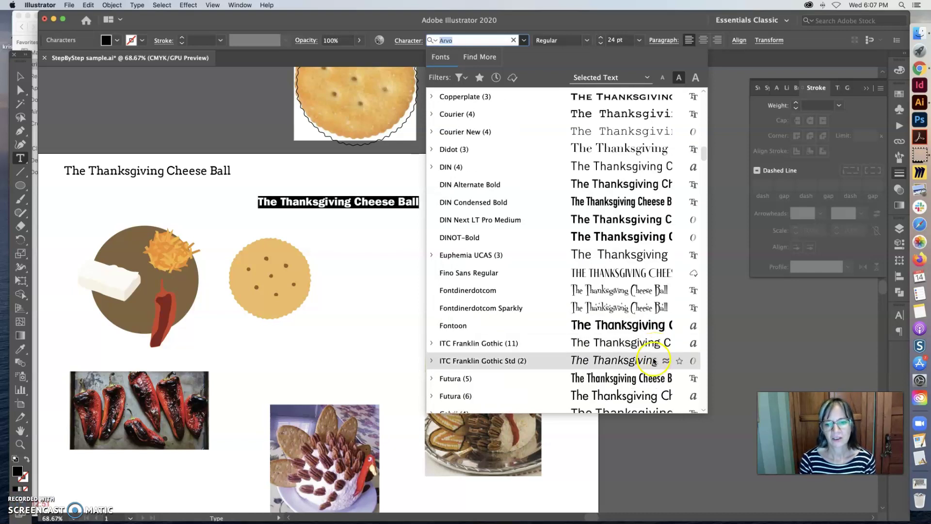
scroll(654, 360, "down", 10)
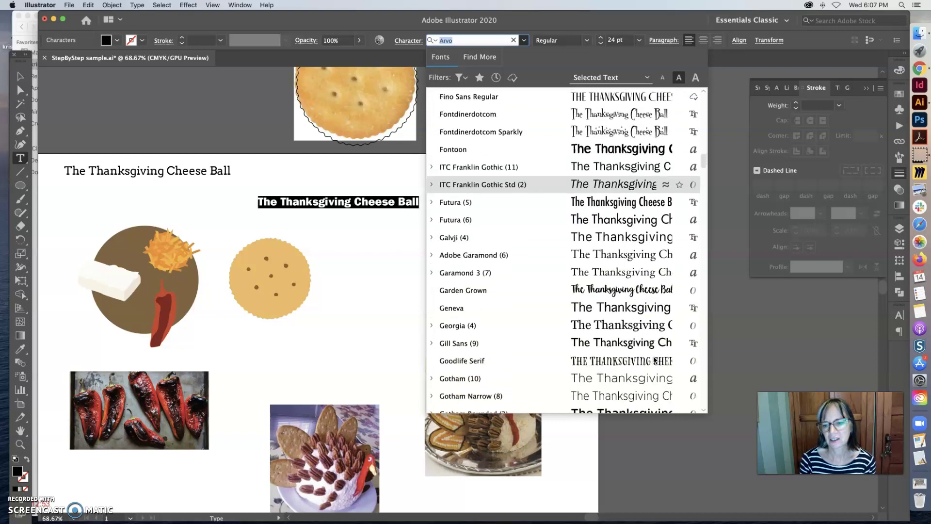
left_click(648, 290)
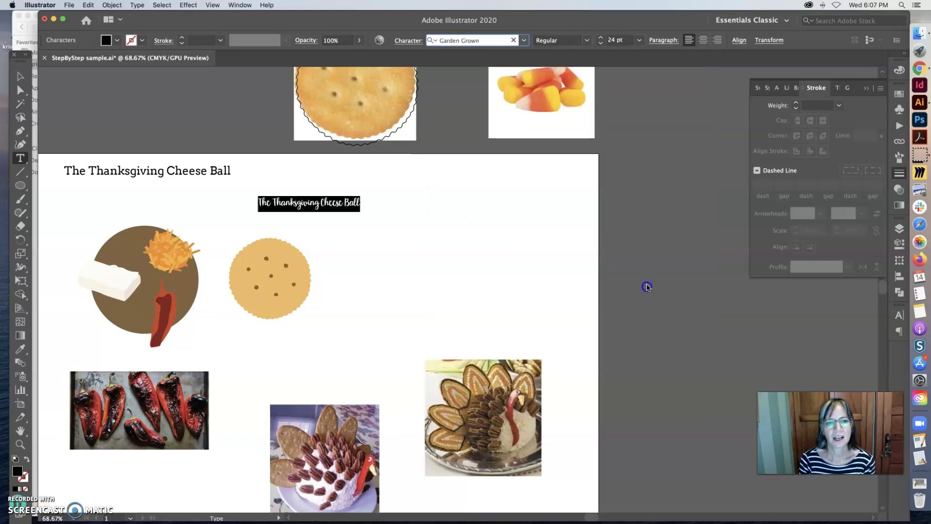
left_click(351, 202)
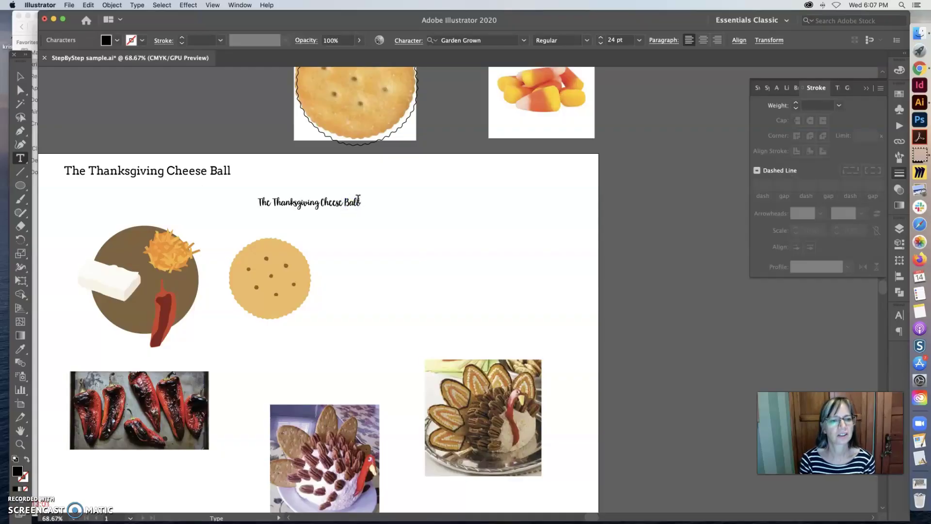
Move the script title under the Arvo heading and paste a copy to its right.
left_click(239, 194)
left_click(20, 75)
left_click(317, 188)
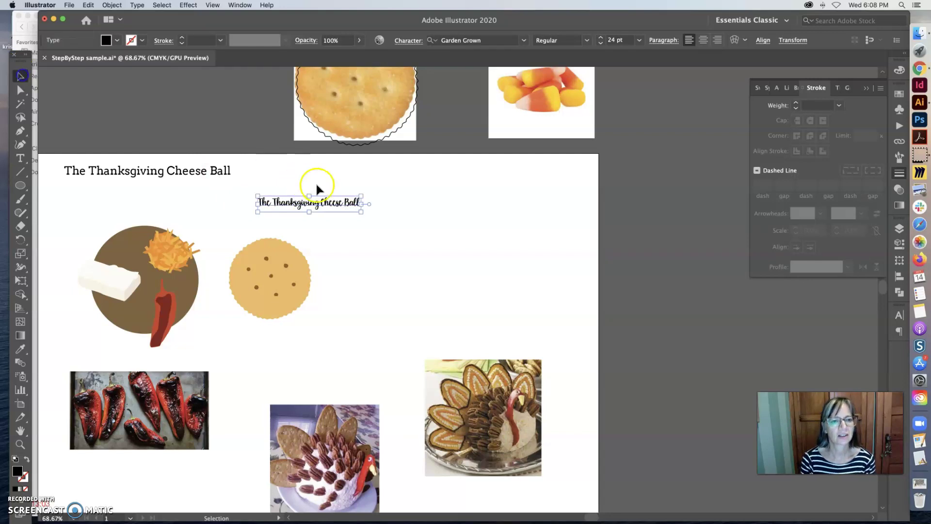
left_click_drag(325, 203, 167, 194)
key("ctrl+v")
left_click_drag(422, 292, 418, 209)
key("super+c")
Try Source Code Variable, then set the copy in Copperplate.
left_click(20, 158)
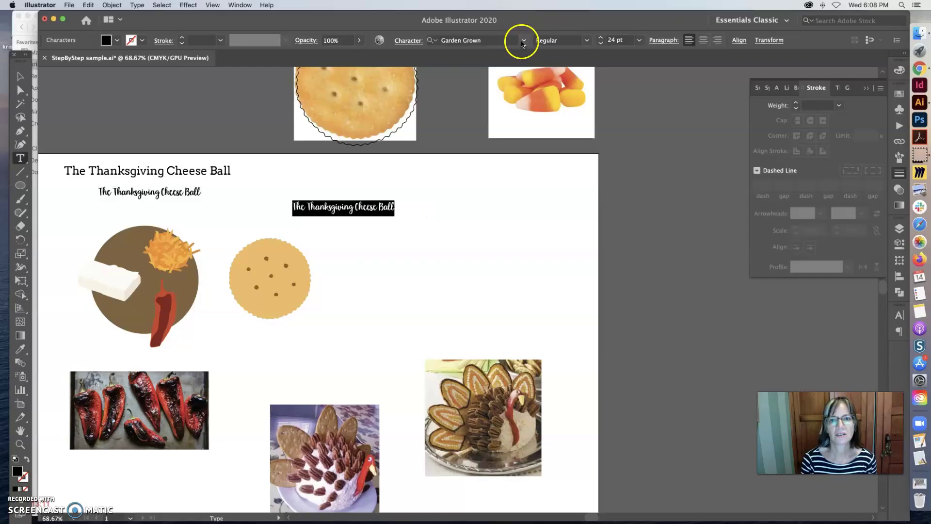
left_click(524, 40)
left_click(641, 326)
scroll(644, 329, "down", 15)
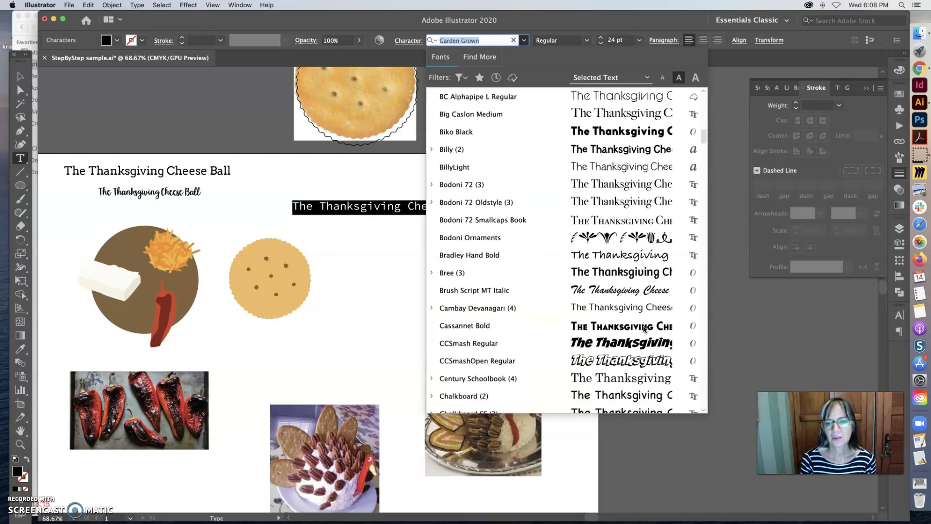
scroll(645, 329, "down", 5)
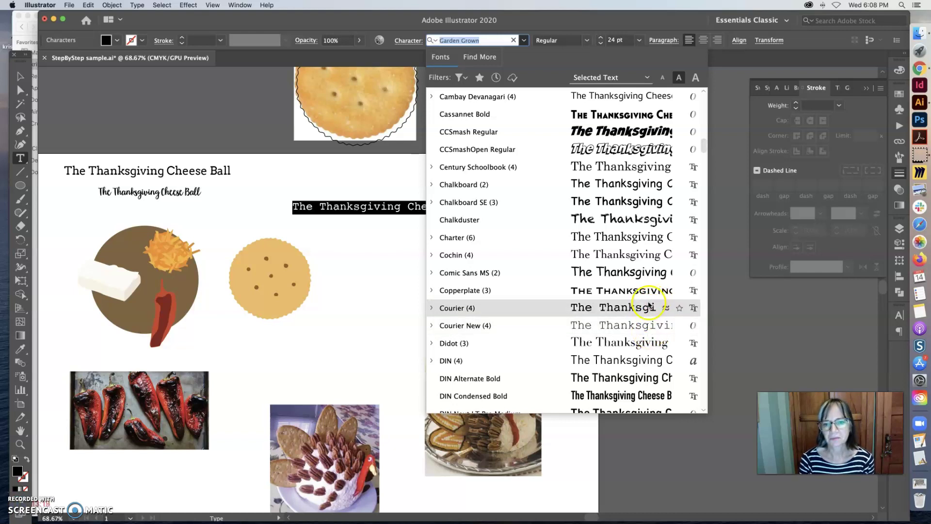
left_click(647, 294)
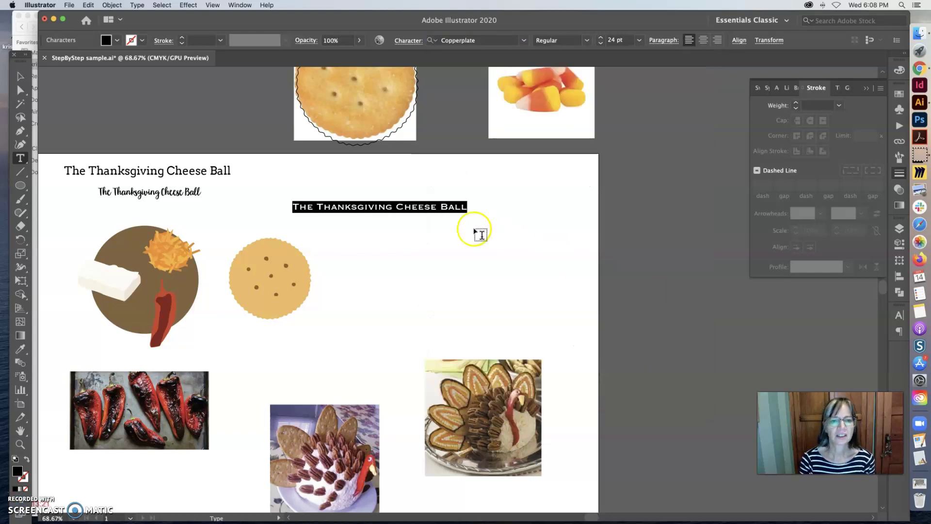
left_click(404, 207)
Move the Copperplate title to the page top and paste another copy below it.
left_click(20, 76)
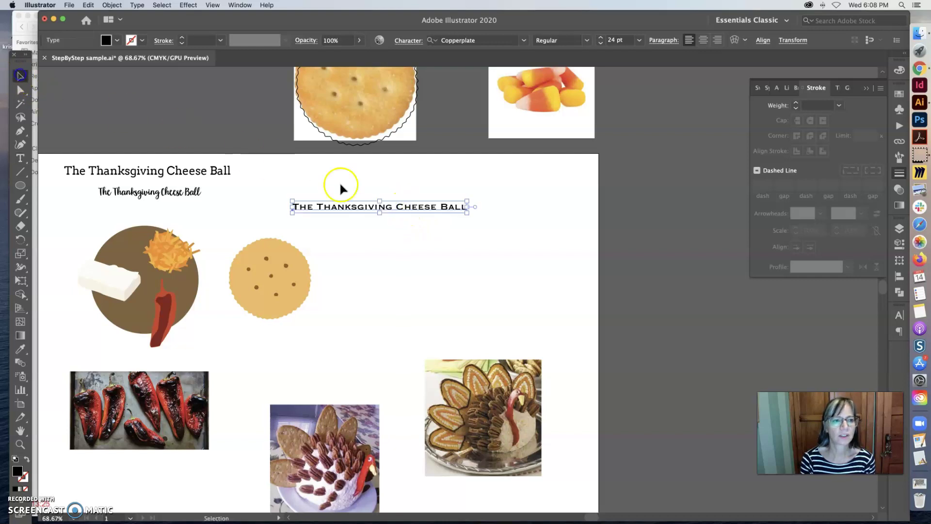
left_click_drag(404, 208, 354, 163)
key("super+v")
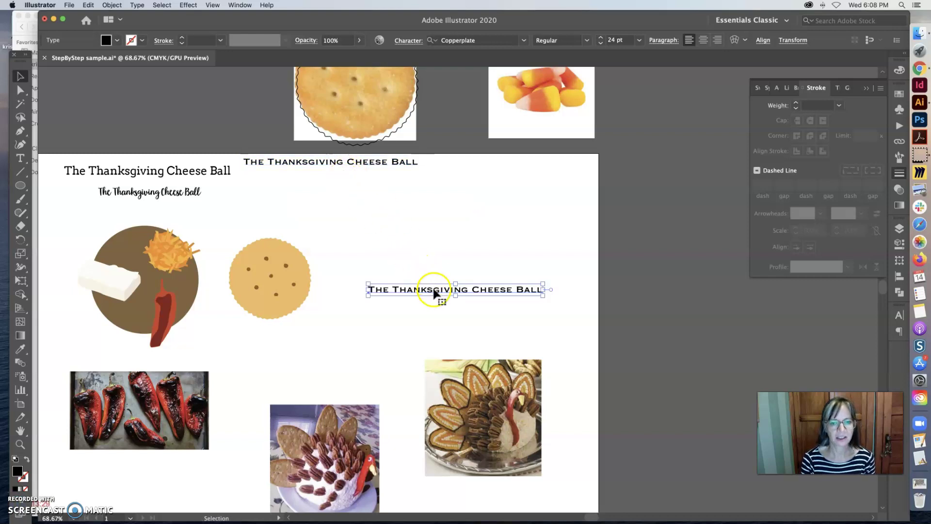
left_click_drag(433, 291, 352, 204)
Select the lower copy's text, try Silom, and set it in Superclarendon.
left_click(20, 158)
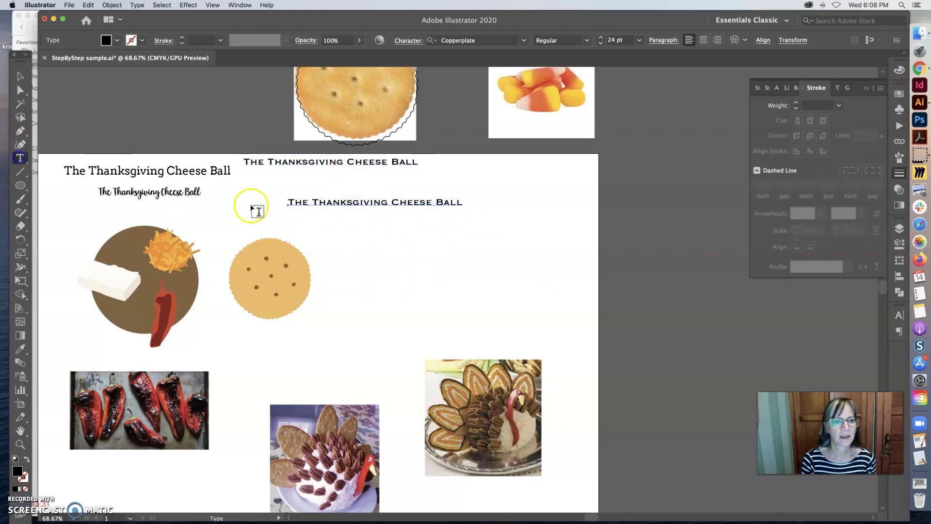
left_click(290, 201)
left_click_drag(290, 202, 463, 202)
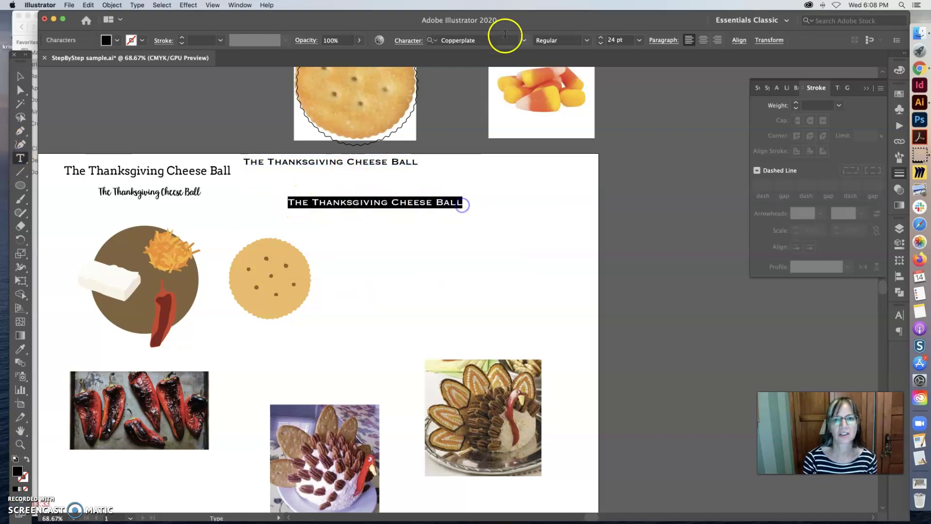
left_click(524, 41)
scroll(531, 217, "down", 10)
scroll(577, 280, "down", 15)
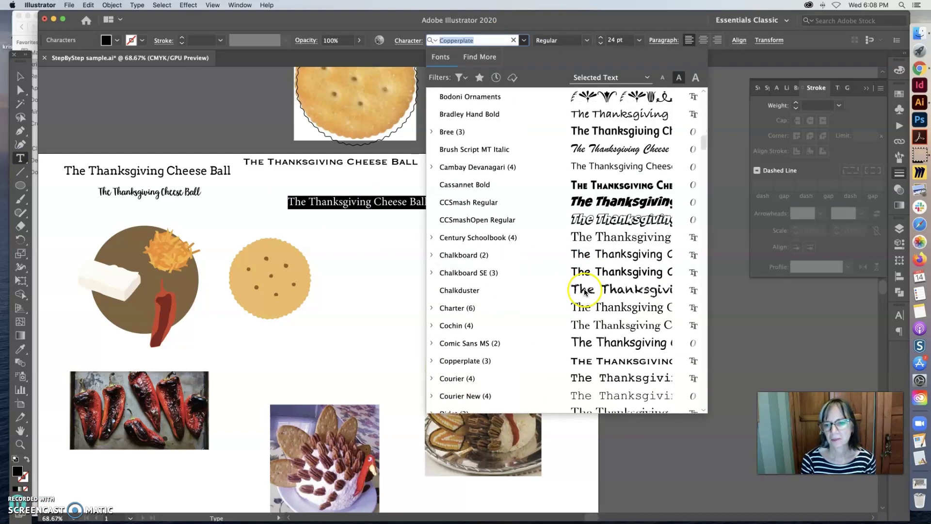
scroll(589, 308, "down", 6)
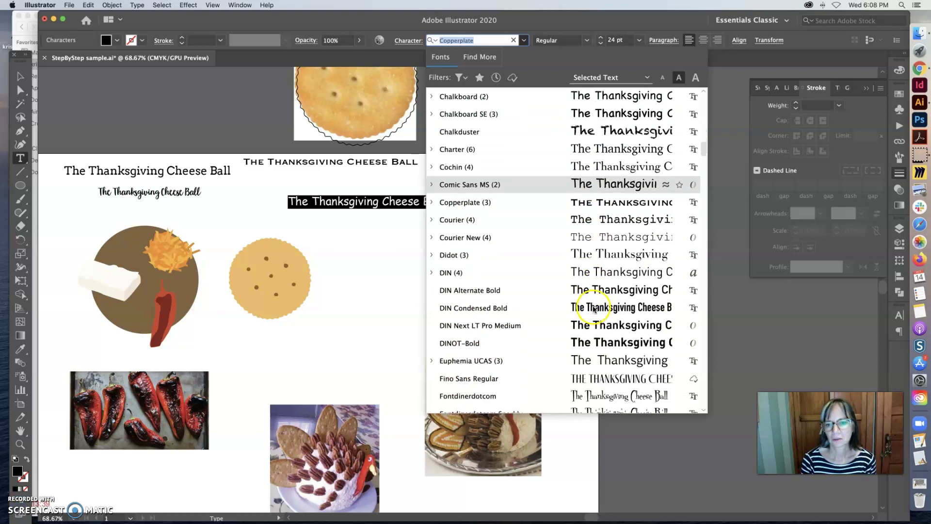
scroll(594, 310, "down", 10)
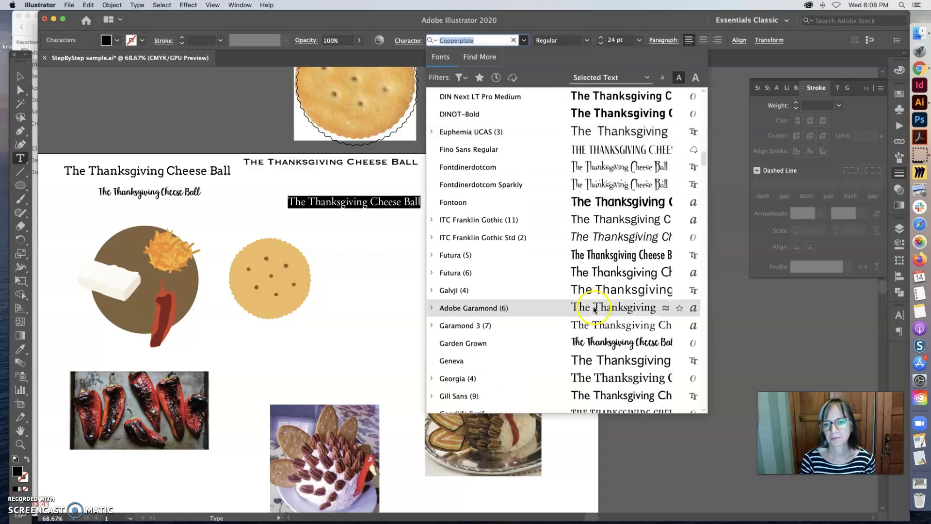
scroll(607, 319, "down", 10)
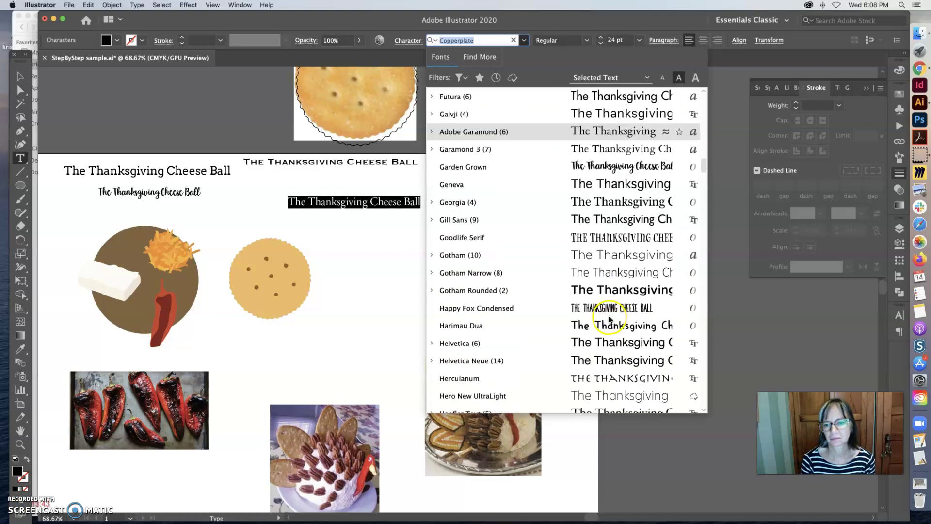
scroll(596, 317, "down", 9)
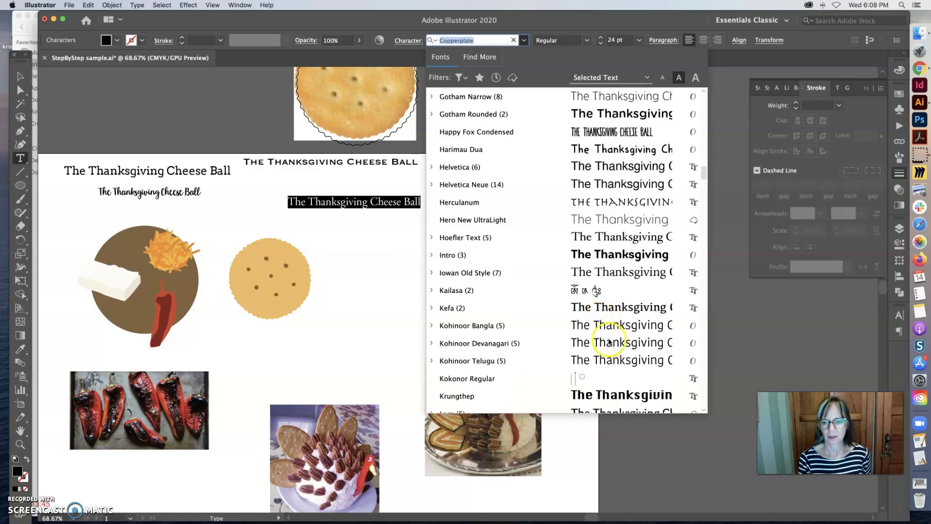
scroll(610, 342, "down", 20)
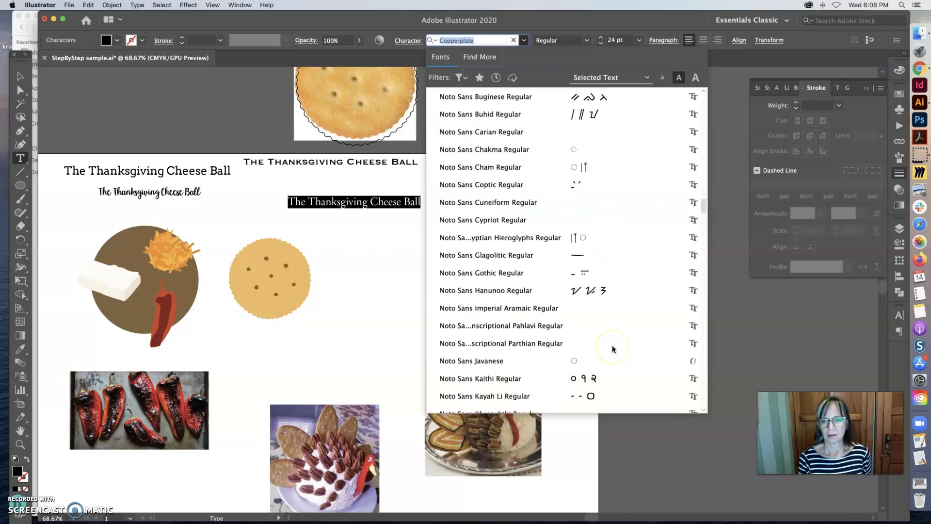
scroll(612, 345, "down", 12)
scroll(612, 345, "down", 20)
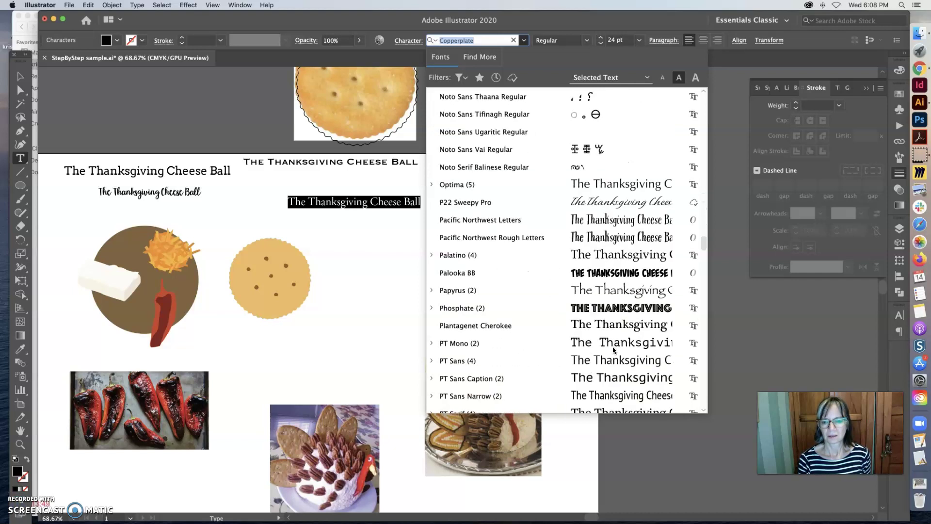
scroll(612, 346, "down", 15)
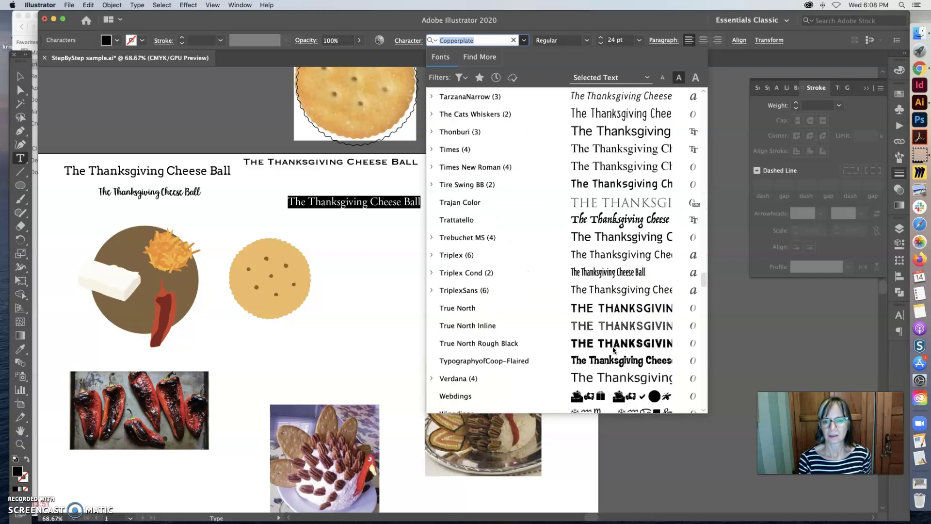
scroll(613, 347, "down", 2)
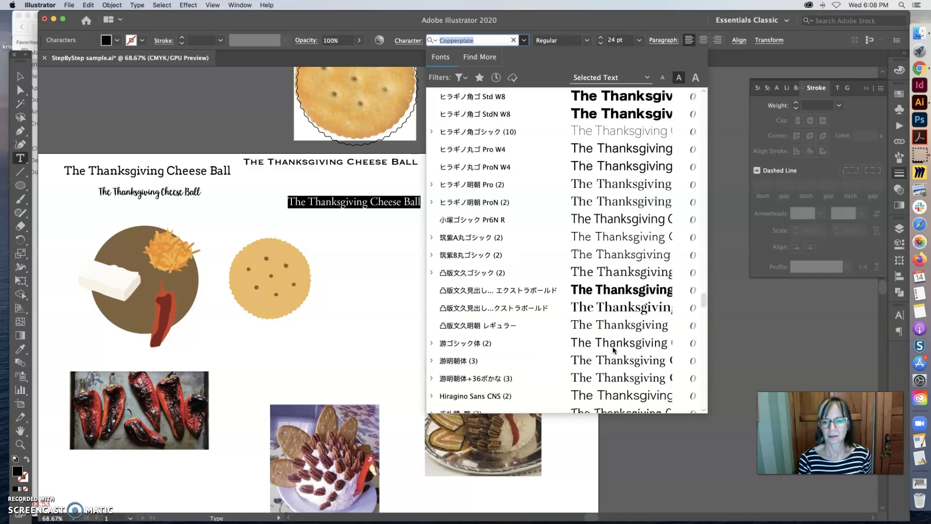
scroll(613, 347, "up", 7)
scroll(614, 349, "up", 5)
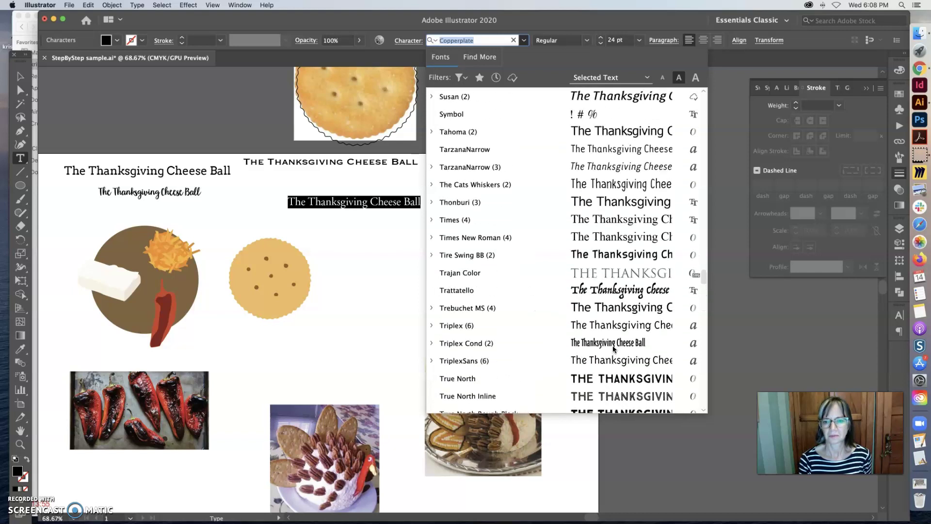
scroll(620, 277, "up", 3)
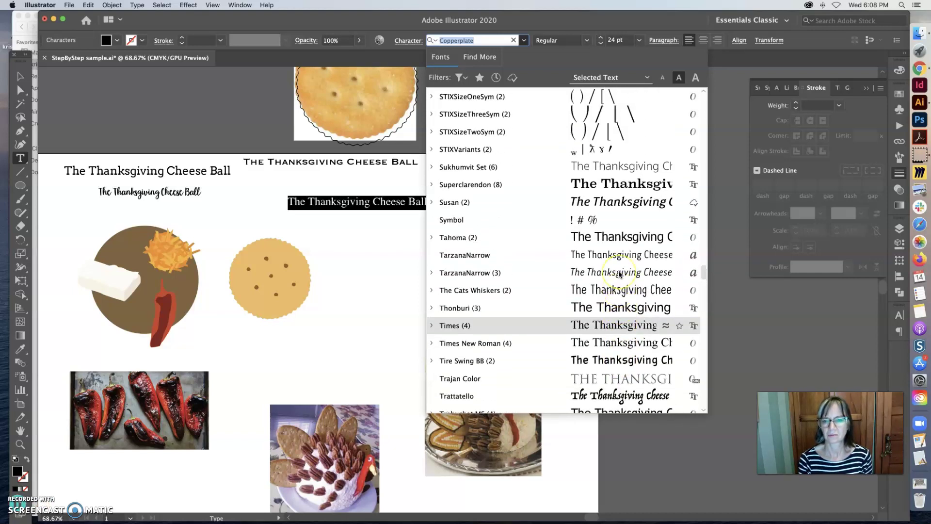
scroll(618, 282, "up", 1)
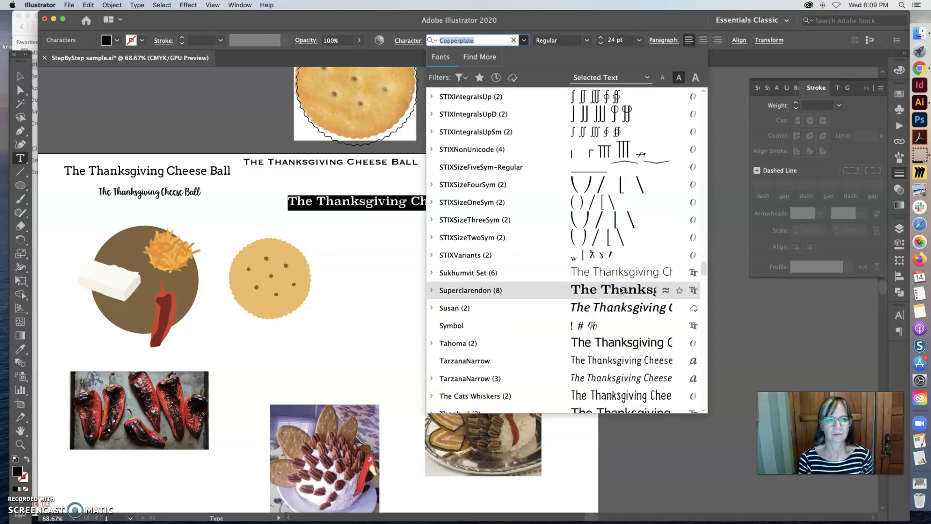
scroll(621, 290, "up", 5)
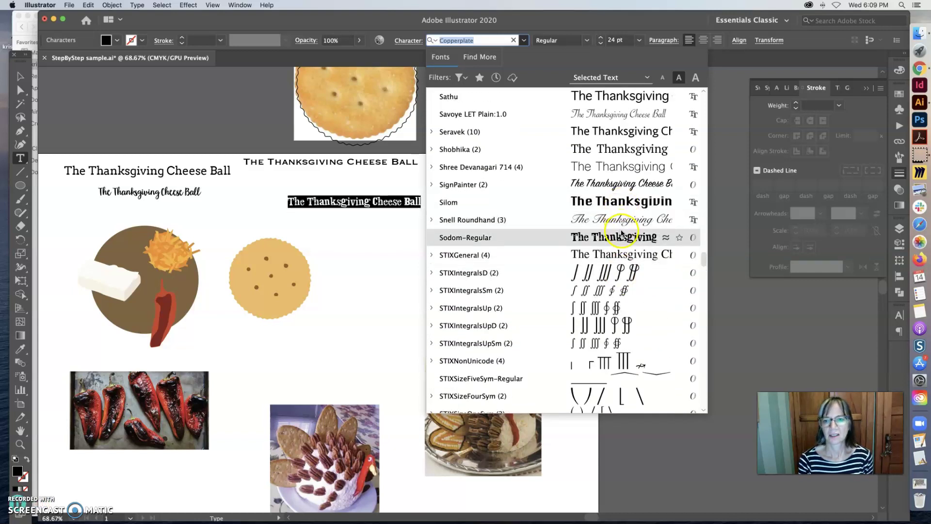
left_click(626, 209)
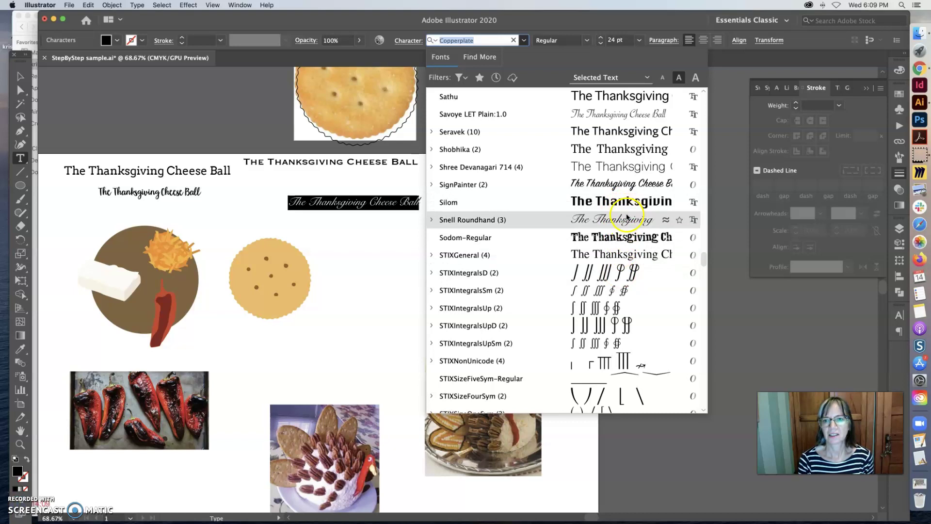
scroll(634, 311, "down", 4)
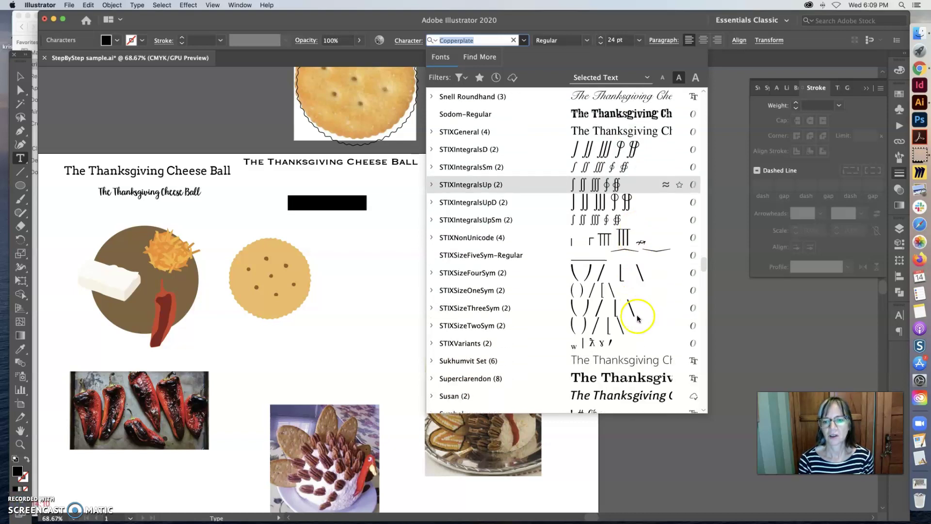
left_click(629, 379)
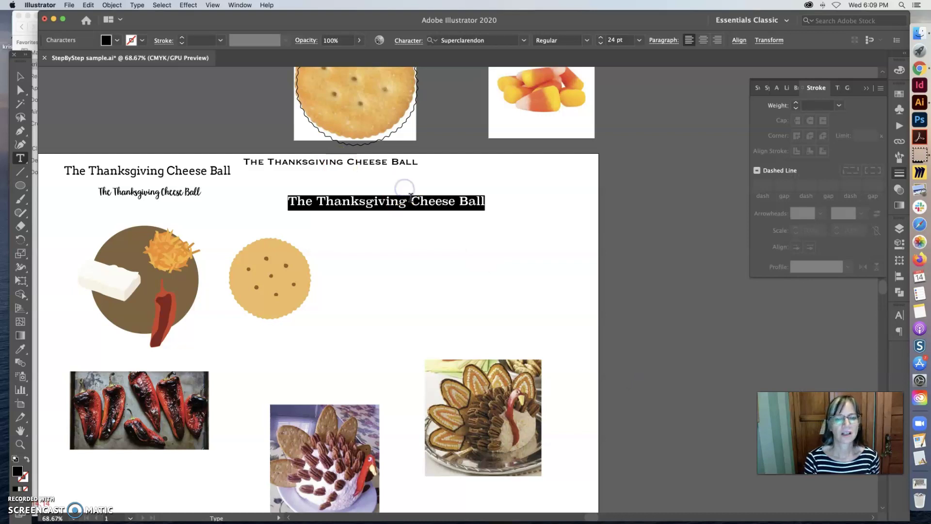
Remove 'Cheese Ball' from the heading, leaving 'The Thanksgiving'.
left_click_drag(411, 199, 494, 201)
key("super+c")
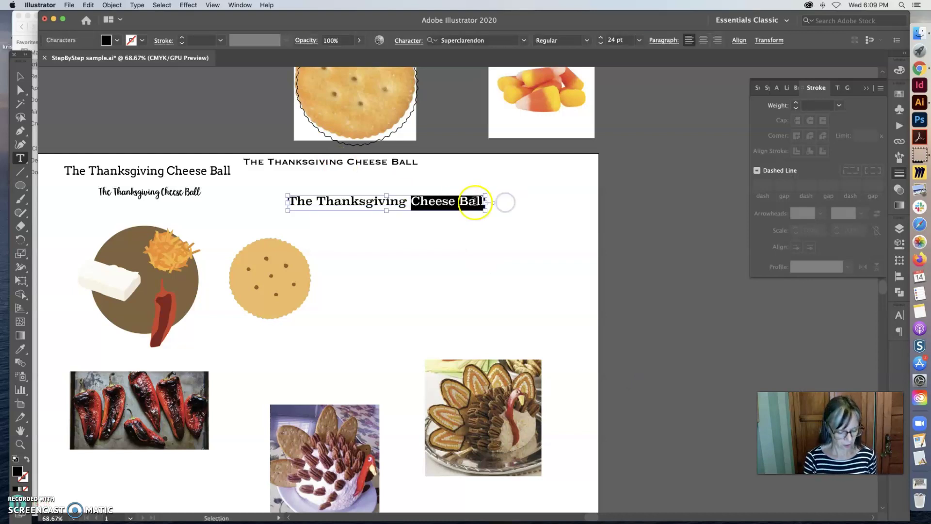
key("BackSpace")
left_click_drag(357, 227, 455, 247)
key("super+v")
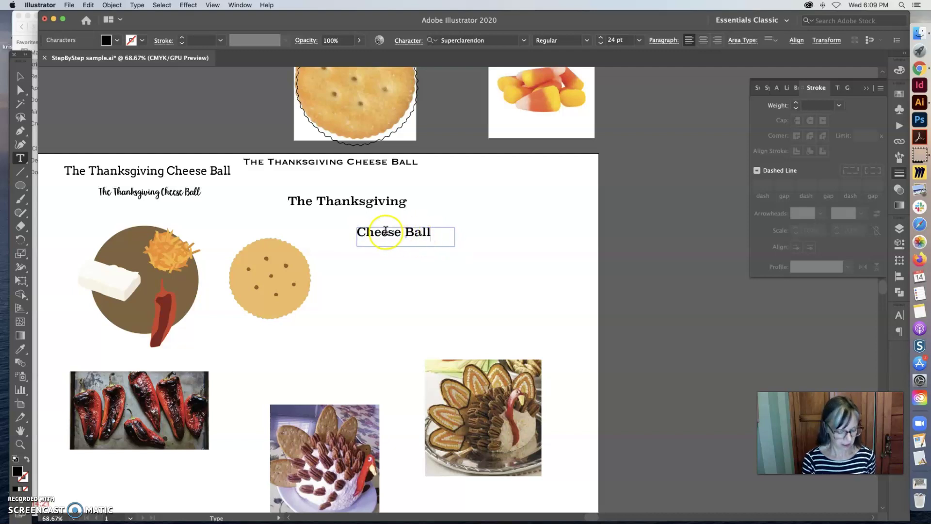
key("super+z")
key("BackSpace")
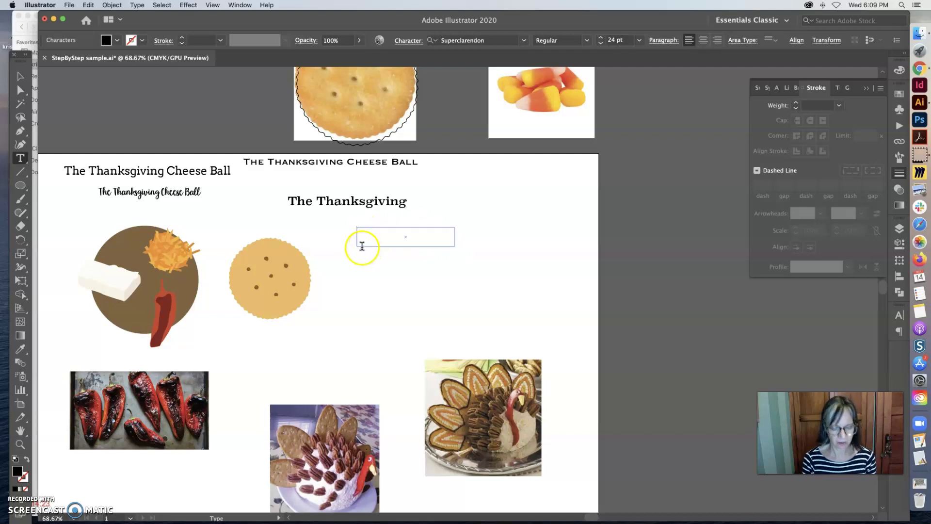
left_click(21, 78)
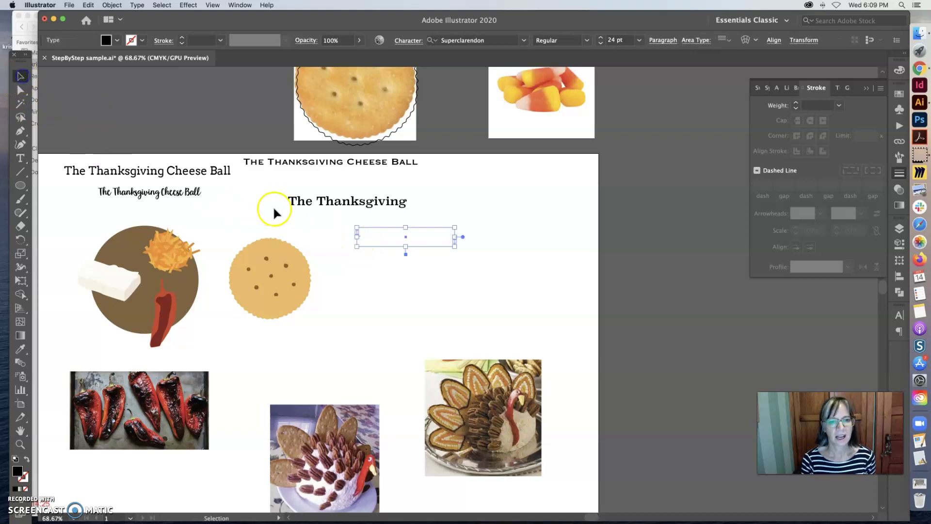
left_click(277, 216)
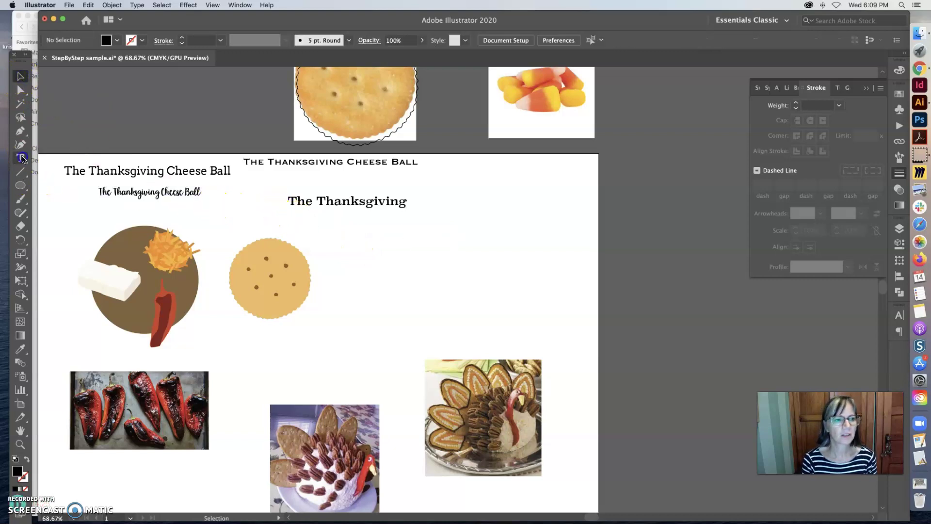
Add 'Cheese Ball' as a new text line below The Thanksgiving.
left_click(21, 158)
left_click(380, 240)
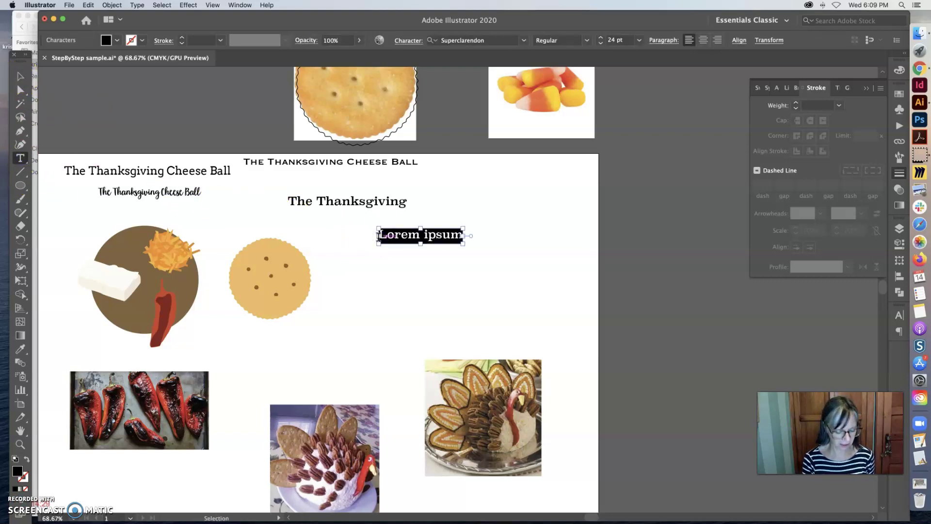
type("Cheese Ball")
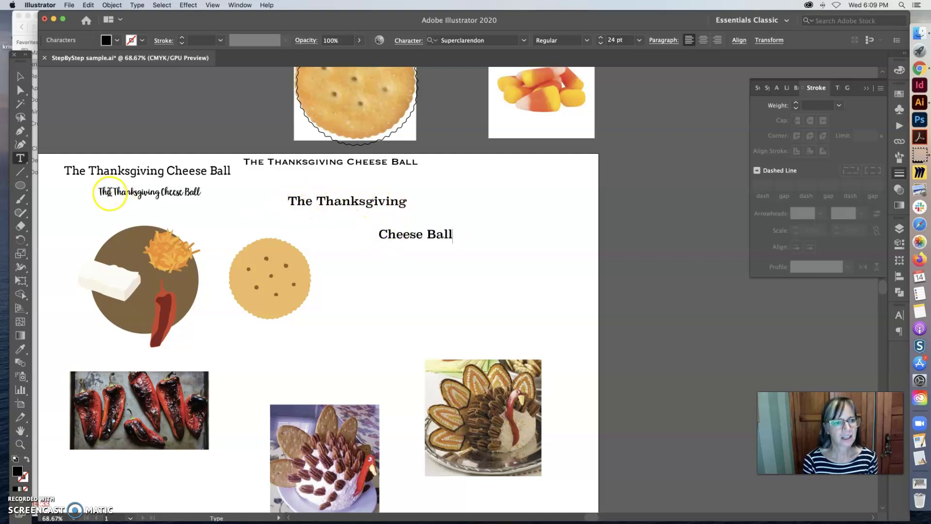
Cut 'The' from the script line, paste it as separate text, and delete 'The' from the heading.
left_click_drag(110, 193, 93, 192)
key("cmd+c")
key("BackSpace")
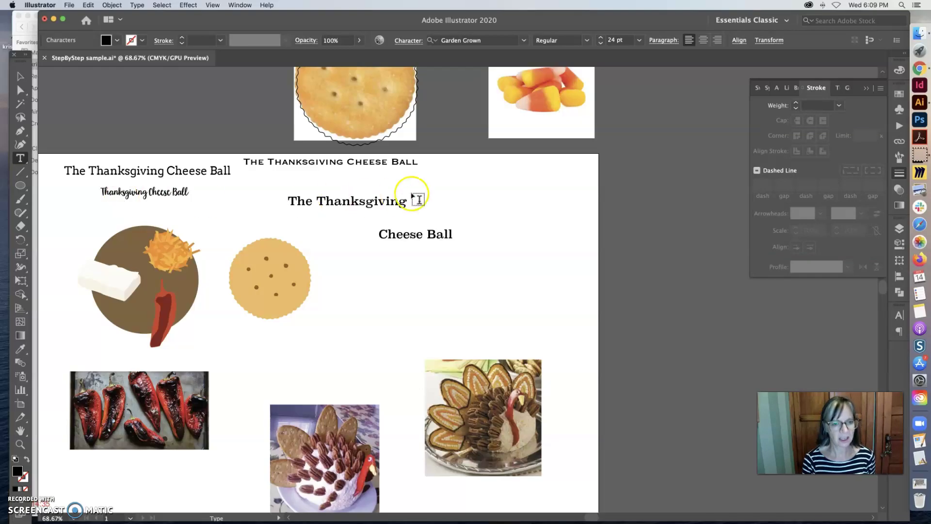
left_click(450, 187)
key("cmd+v")
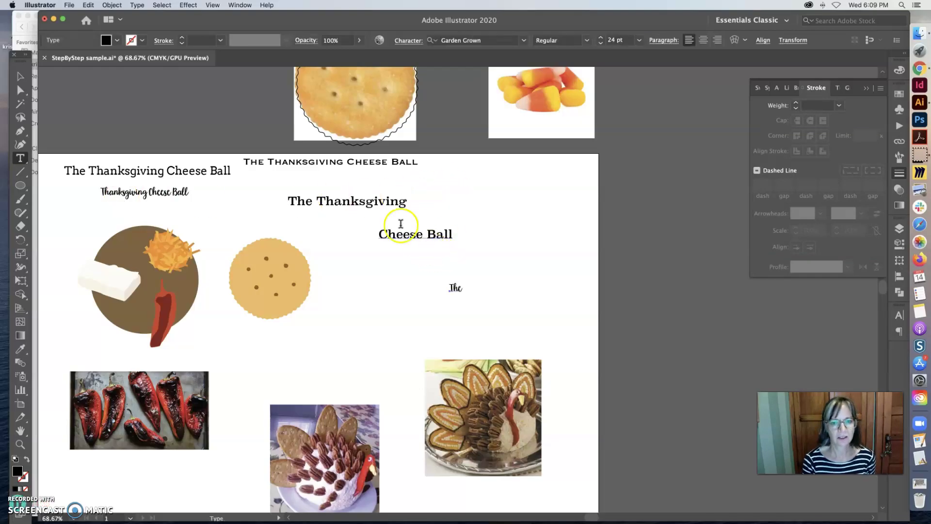
left_click_drag(314, 200, 275, 202)
key("BackSpace")
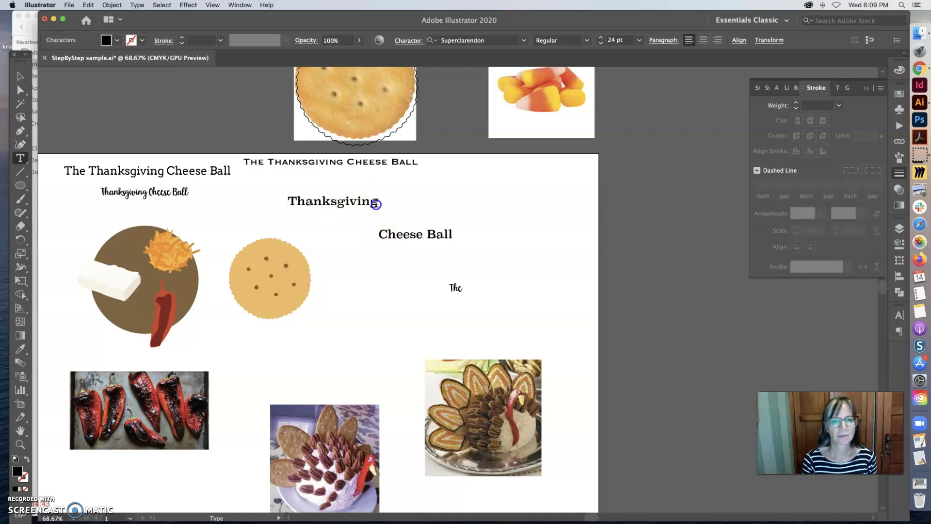
Copy the Copperplate heading style onto 'Cheese Ball' with the Eyedropper, then select that line.
left_click_drag(376, 204, 273, 204)
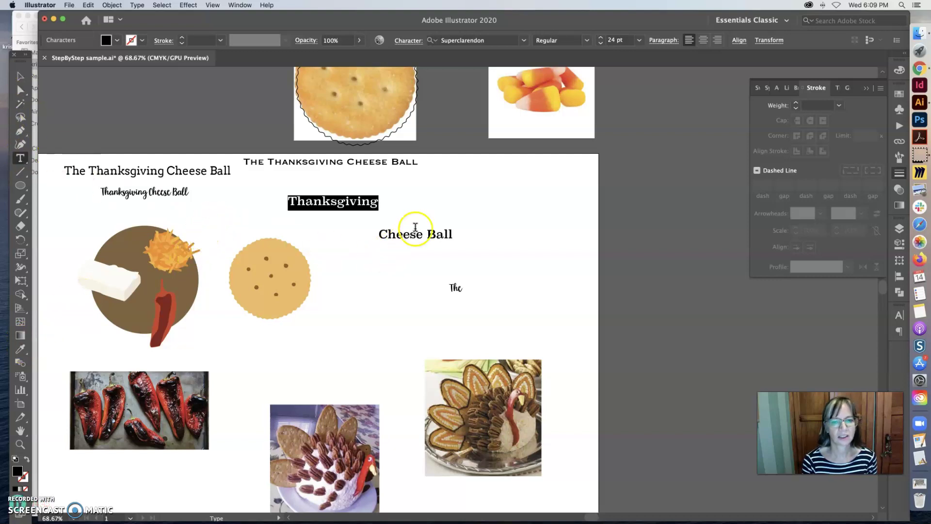
left_click_drag(380, 234, 459, 234)
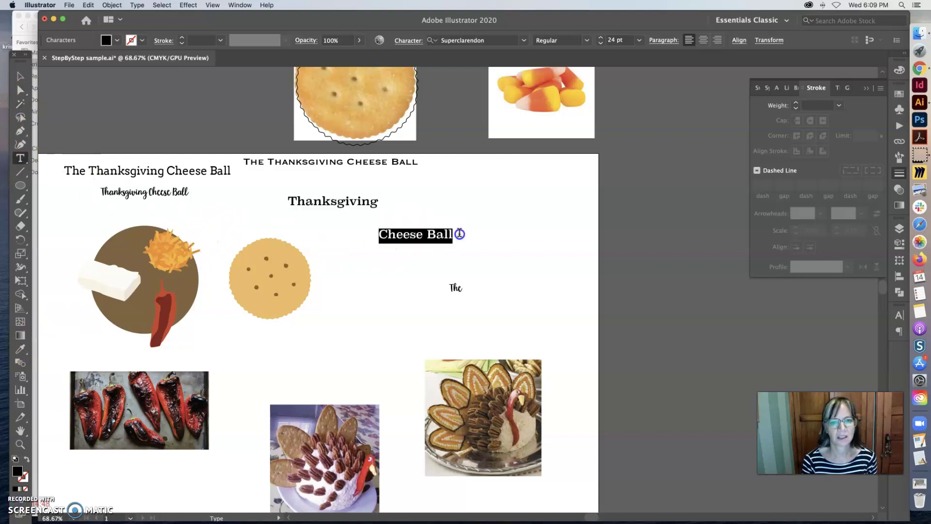
left_click(20, 349)
left_click(333, 158)
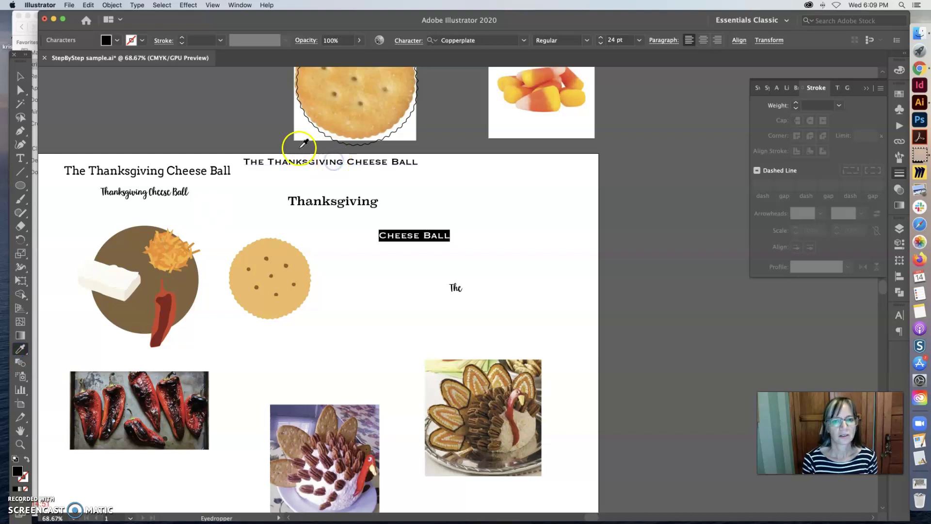
left_click(20, 76)
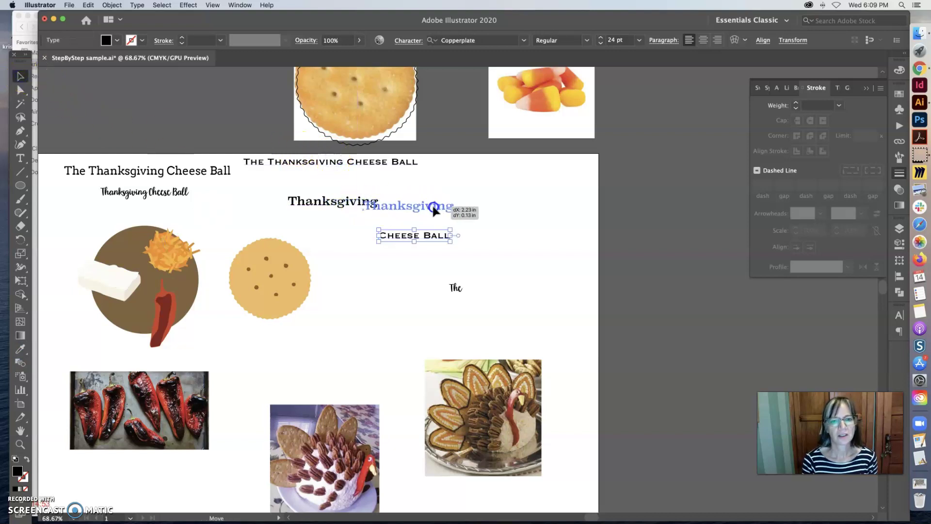
left_click(435, 237)
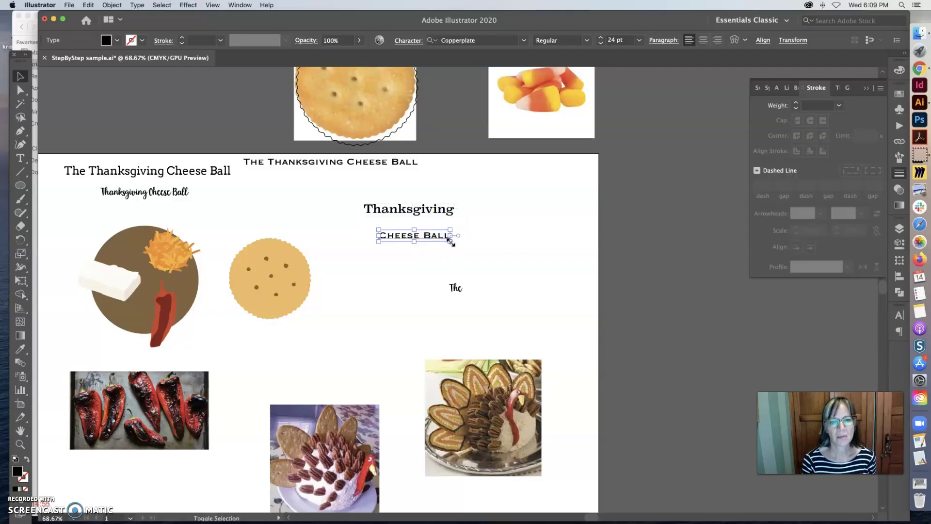